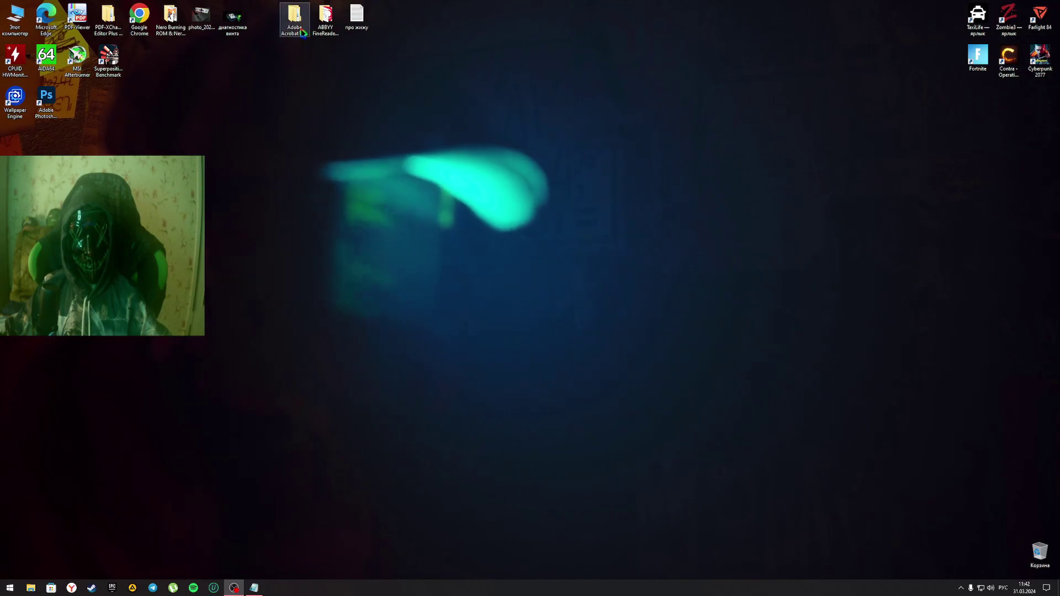
Move the Adobe Acrobat Pro RePack folder icon to the centre of the desktop, briefly opening the Start menu.
{"action": "mouse_move", "coordinate": [294, 16]}
{"action": "left_mouse_down"}
{"action": "mouse_move", "coordinate": [495, 145]}
{"action": "mouse_move", "coordinate": [512, 172]}
{"action": "left_mouse_up"}
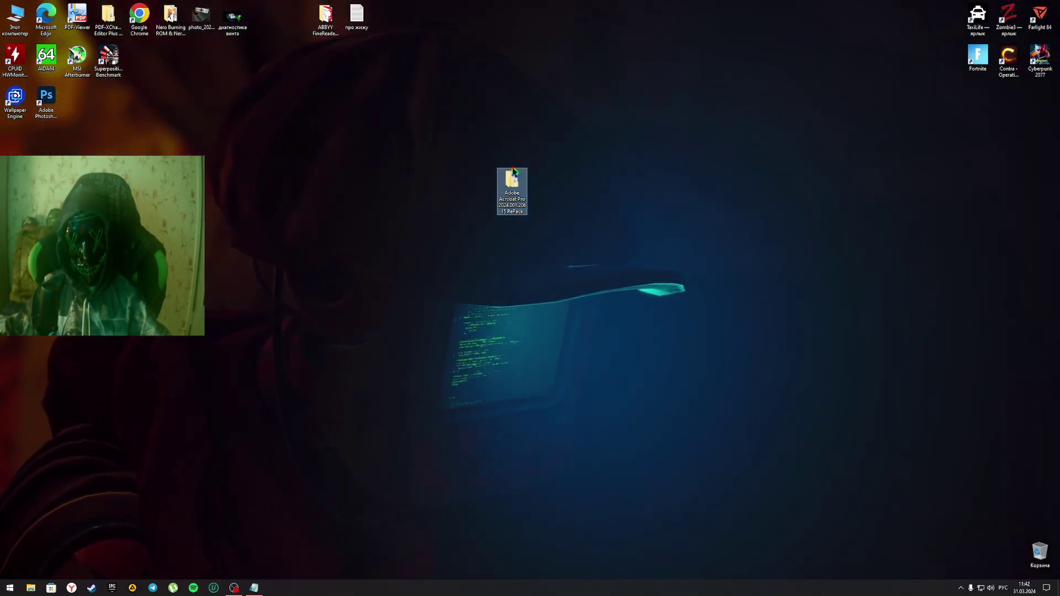
{"action": "mouse_move", "coordinate": [512, 181]}
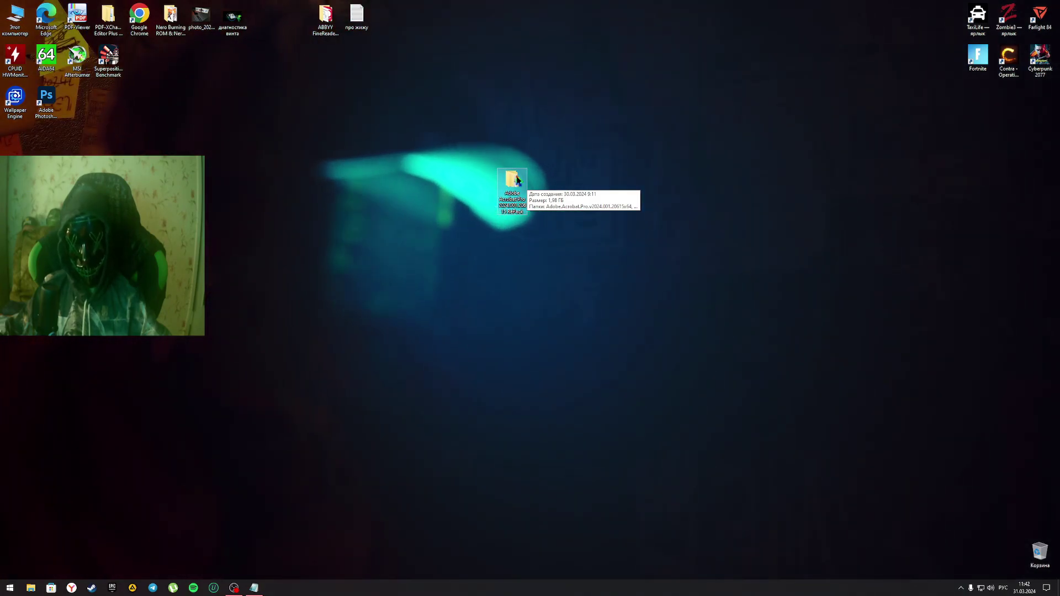
{"action": "left_click", "coordinate": [10, 588]}
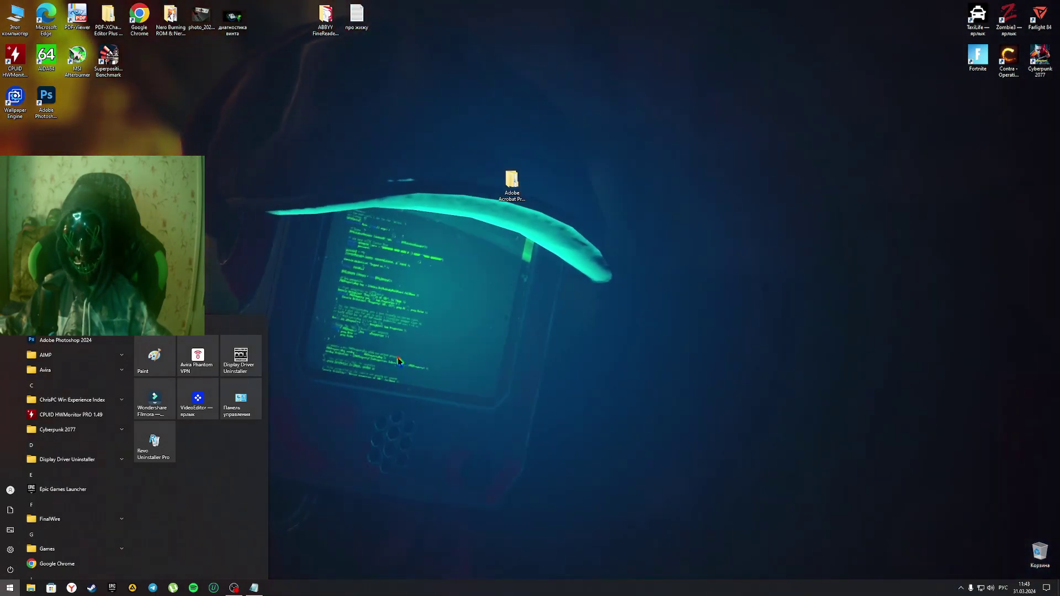
{"action": "left_click", "coordinate": [607, 289]}
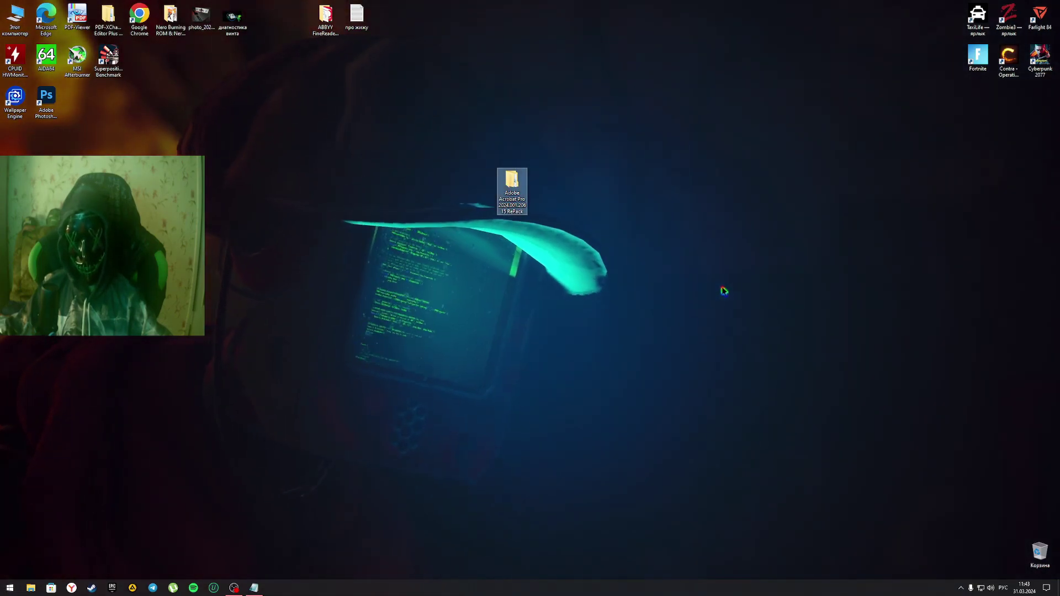
{"action": "left_click_drag", "start_coordinate": [514, 194], "coordinate": [504, 197]}
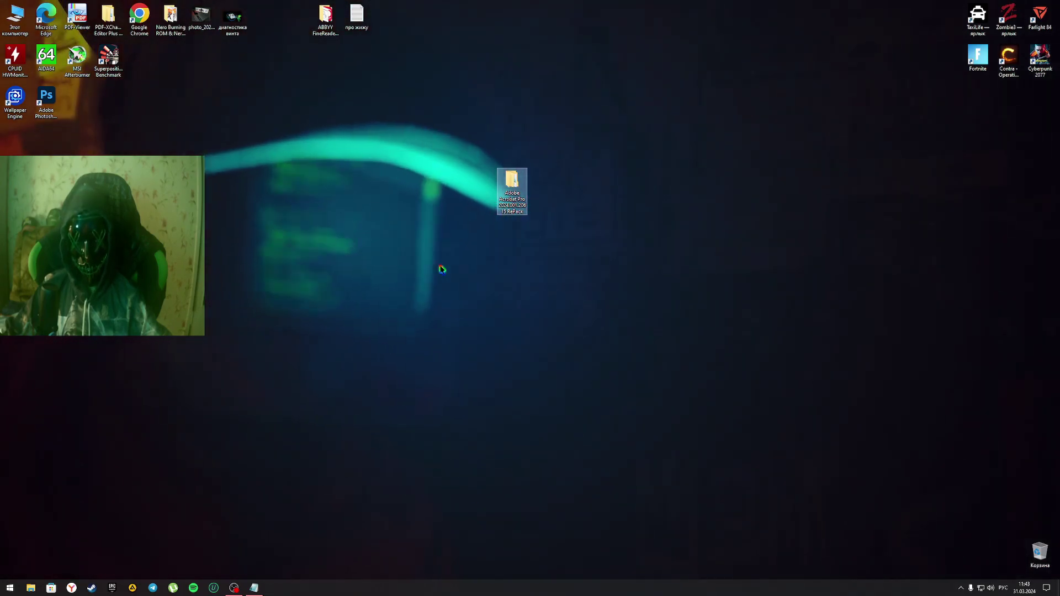
Open the RePack folder, widen its Name column and look inside the x86 folder.
{"action": "double_click", "coordinate": [513, 193]}
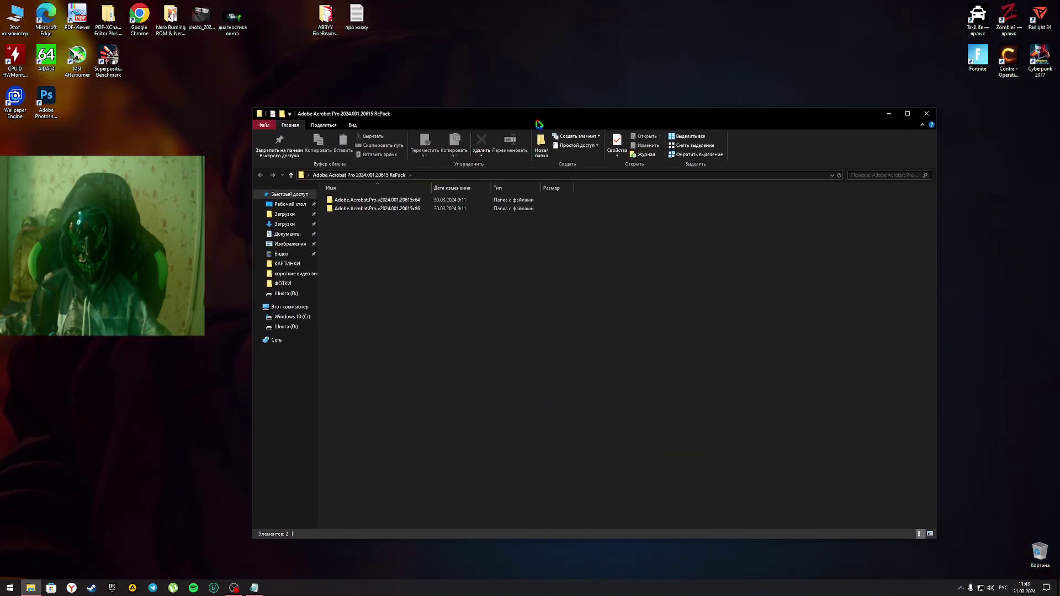
{"action": "left_click_drag", "start_coordinate": [432, 188], "coordinate": [506, 190]}
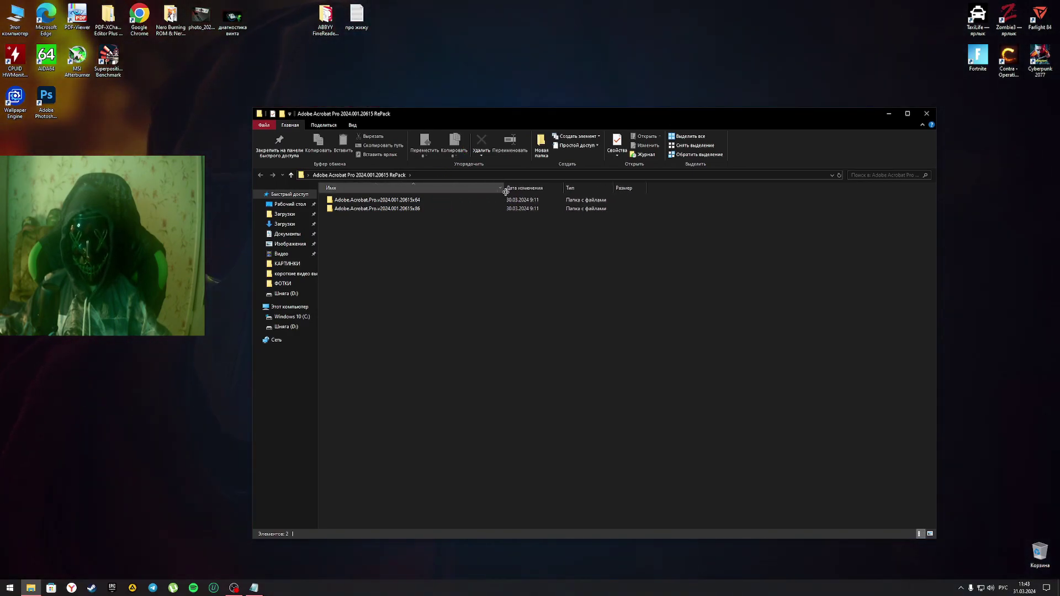
{"action": "mouse_move", "coordinate": [646, 123]}
{"action": "left_mouse_down"}
{"action": "mouse_move", "coordinate": [524, 182]}
{"action": "mouse_move", "coordinate": [641, 165]}
{"action": "left_mouse_up"}
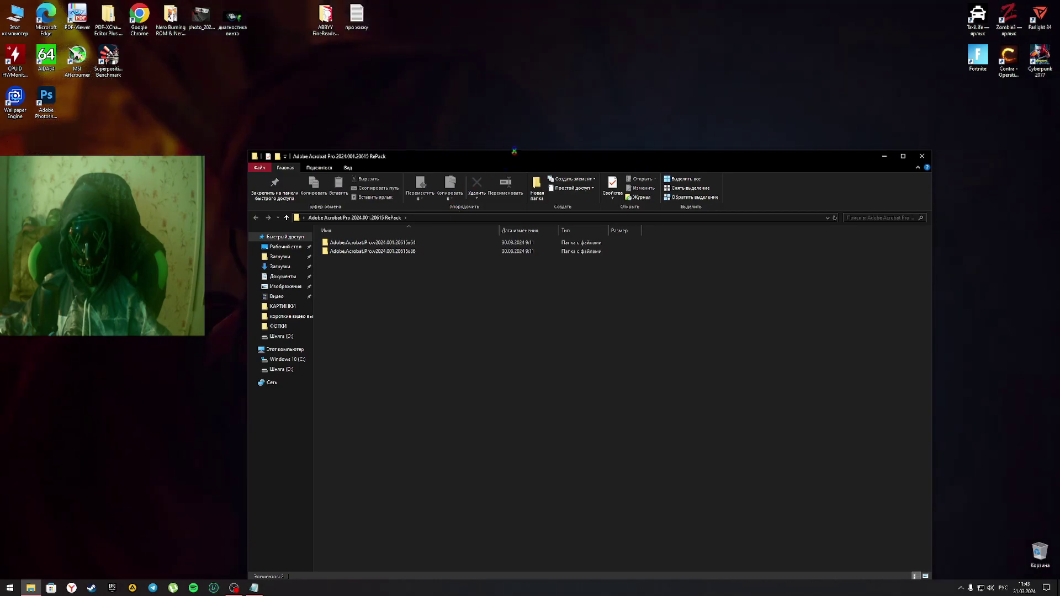
{"action": "mouse_move", "coordinate": [535, 165]}
{"action": "left_mouse_down"}
{"action": "mouse_move", "coordinate": [536, 173]}
{"action": "mouse_move", "coordinate": [556, 158]}
{"action": "left_mouse_up"}
{"action": "double_click", "coordinate": [381, 261]}
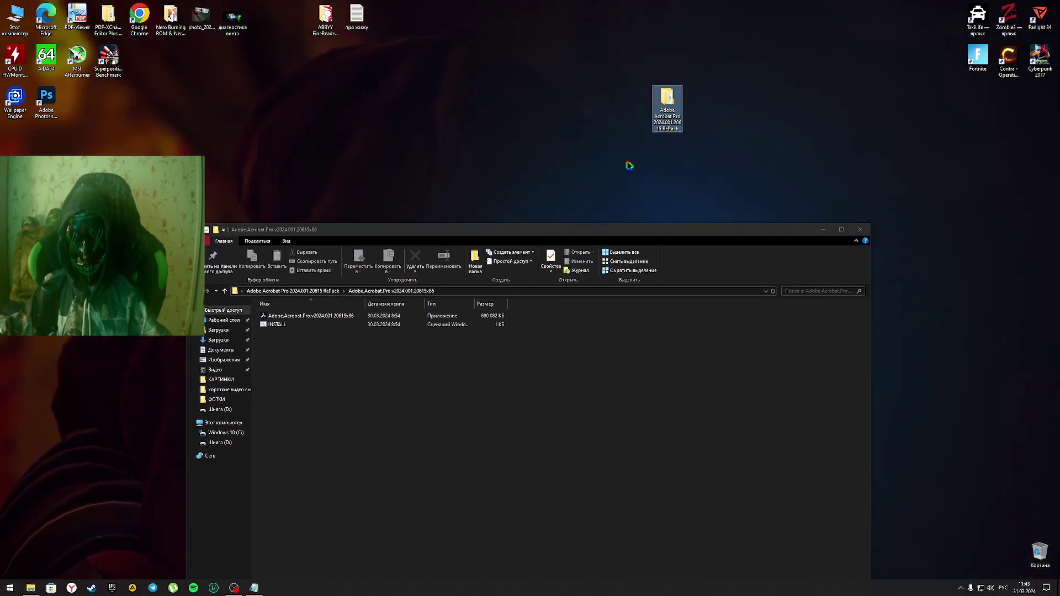
{"action": "left_click_drag", "start_coordinate": [624, 229], "coordinate": [558, 142]}
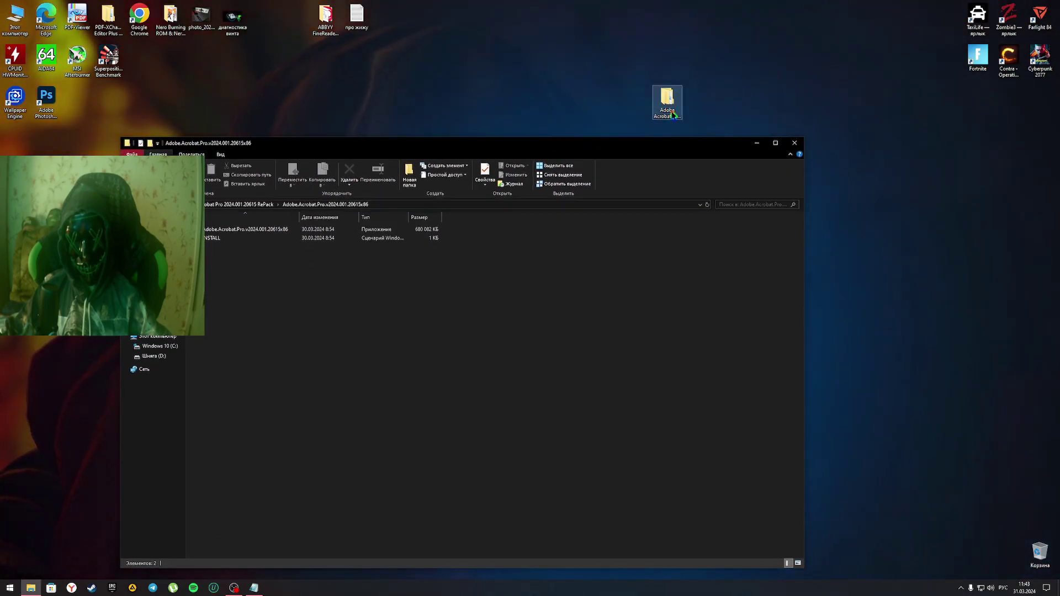
{"action": "left_click_drag", "start_coordinate": [667, 105], "coordinate": [735, 75]}
{"action": "left_click_drag", "start_coordinate": [613, 147], "coordinate": [691, 124]}
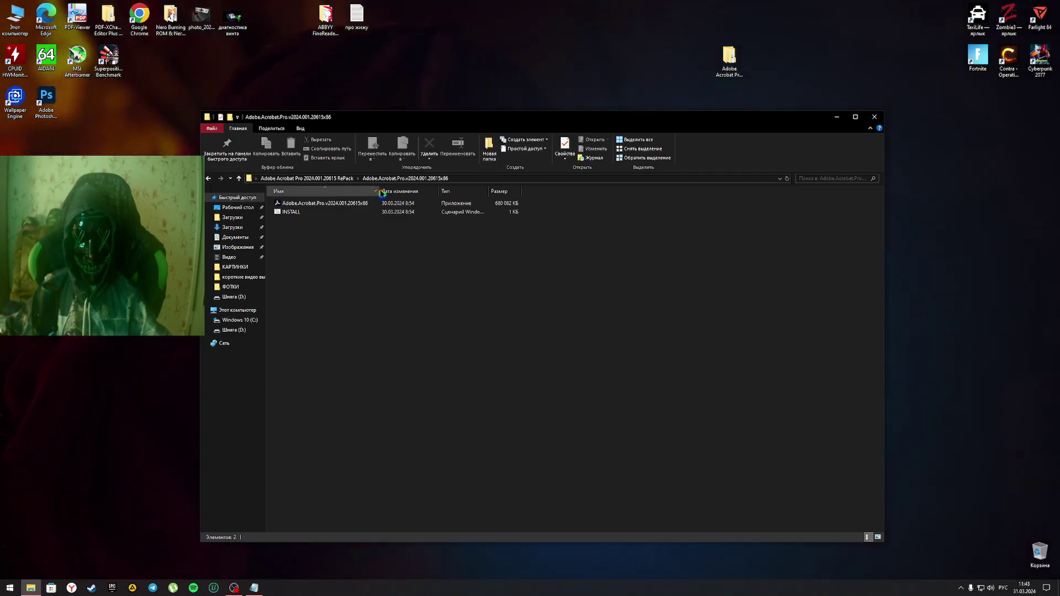
Go back, open the x64 folder and run its INSTALL script.
{"action": "left_click", "coordinate": [307, 178]}
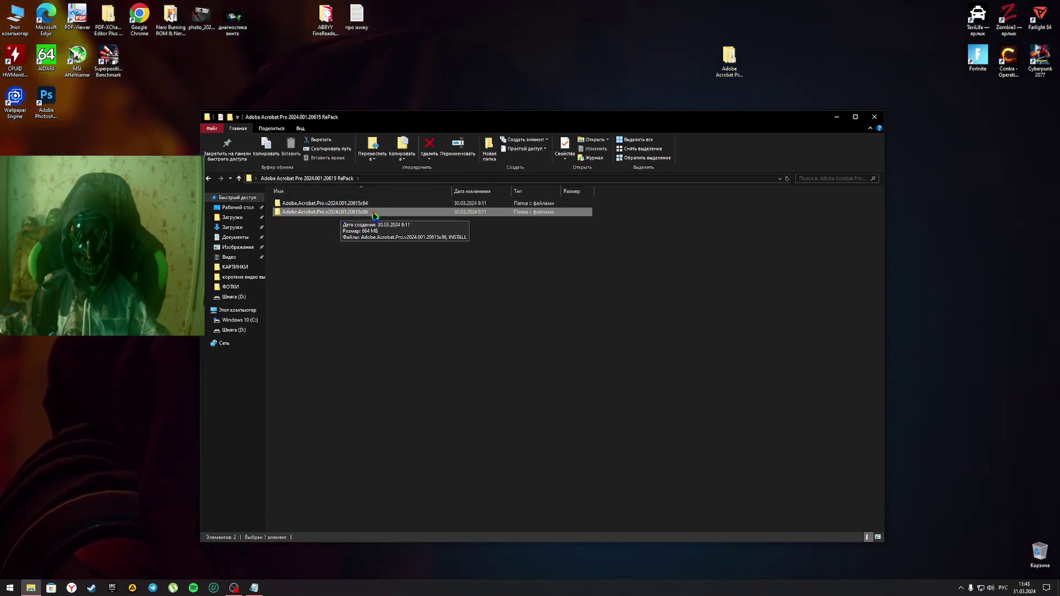
{"action": "double_click", "coordinate": [331, 203]}
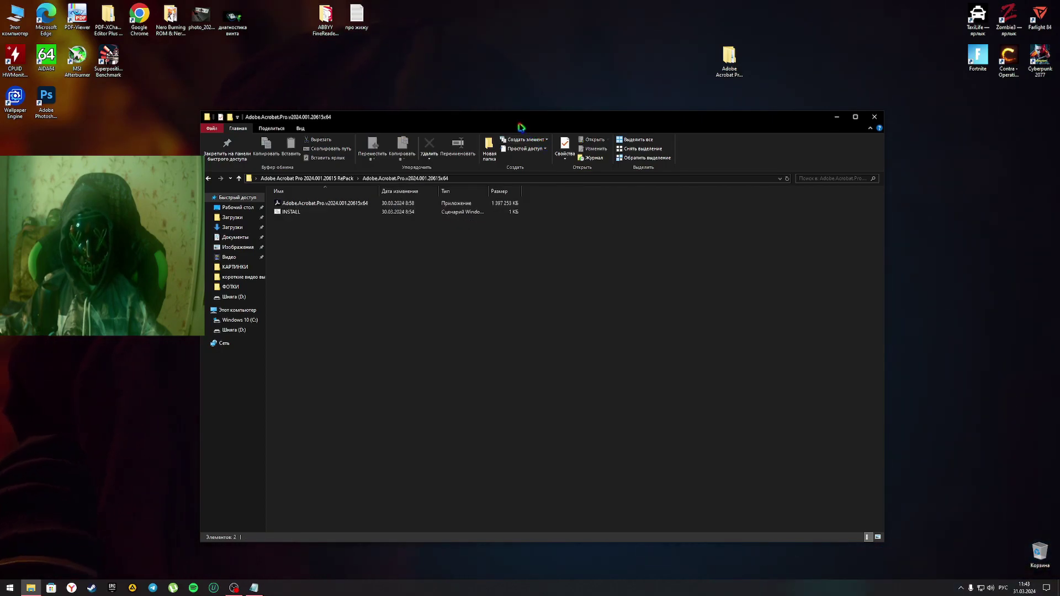
{"action": "left_click_drag", "start_coordinate": [519, 117], "coordinate": [572, 116]}
{"action": "double_click", "coordinate": [376, 202]}
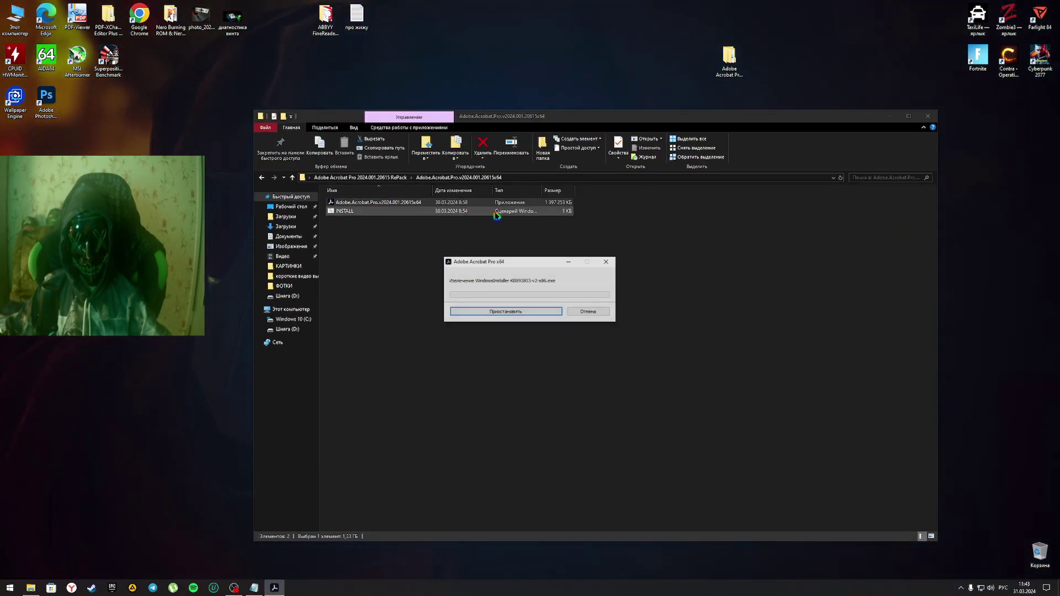
Start the Acrobat install with Установить and let it reach 100% until error 1920 appears.
{"action": "left_click_drag", "start_coordinate": [516, 264], "coordinate": [532, 264]}
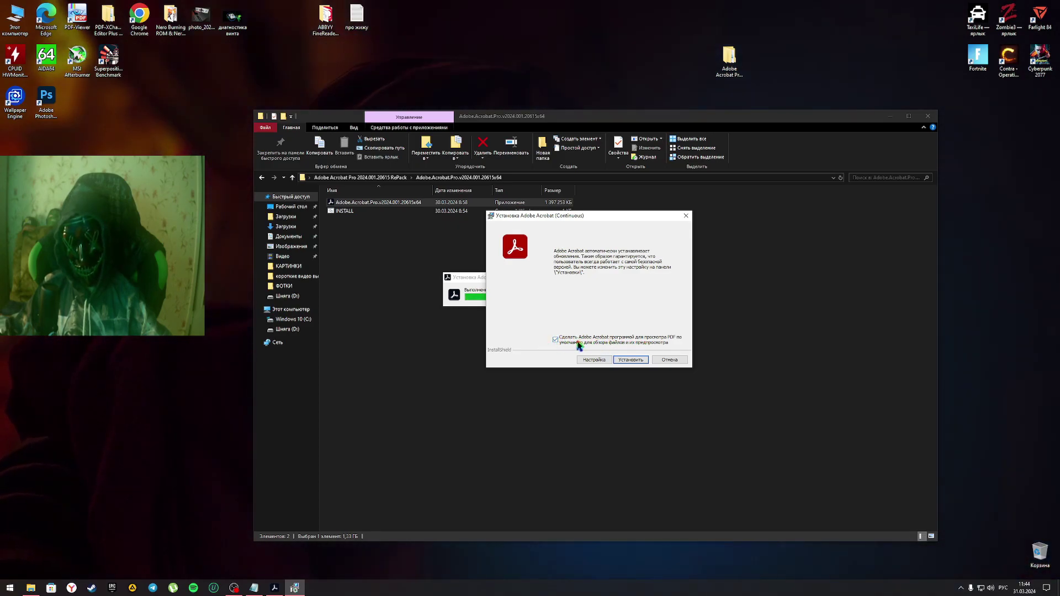
{"action": "left_click", "coordinate": [625, 360]}
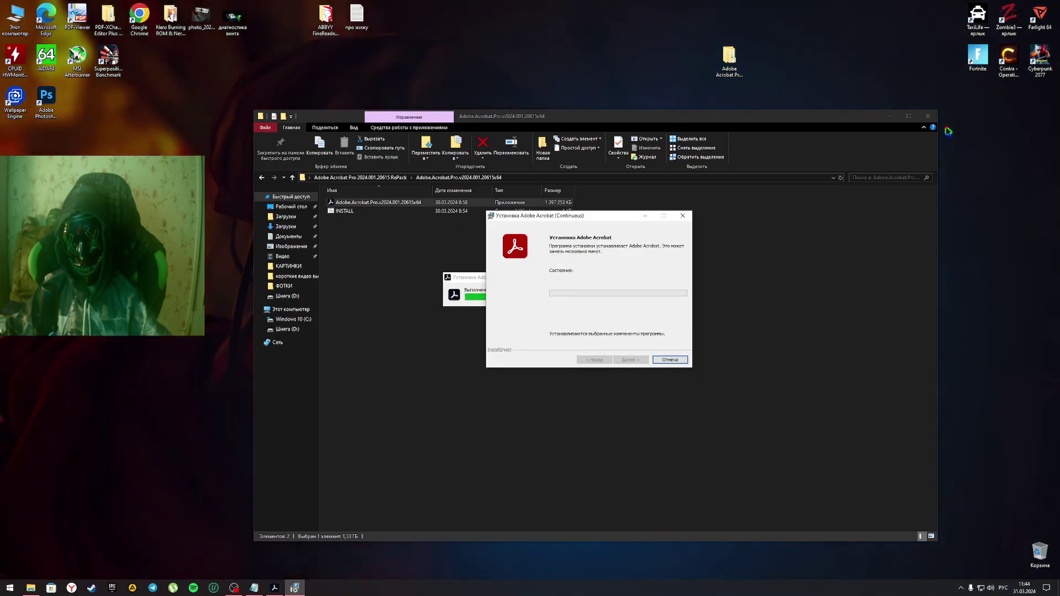
{"action": "left_click_drag", "start_coordinate": [612, 214], "coordinate": [684, 217]}
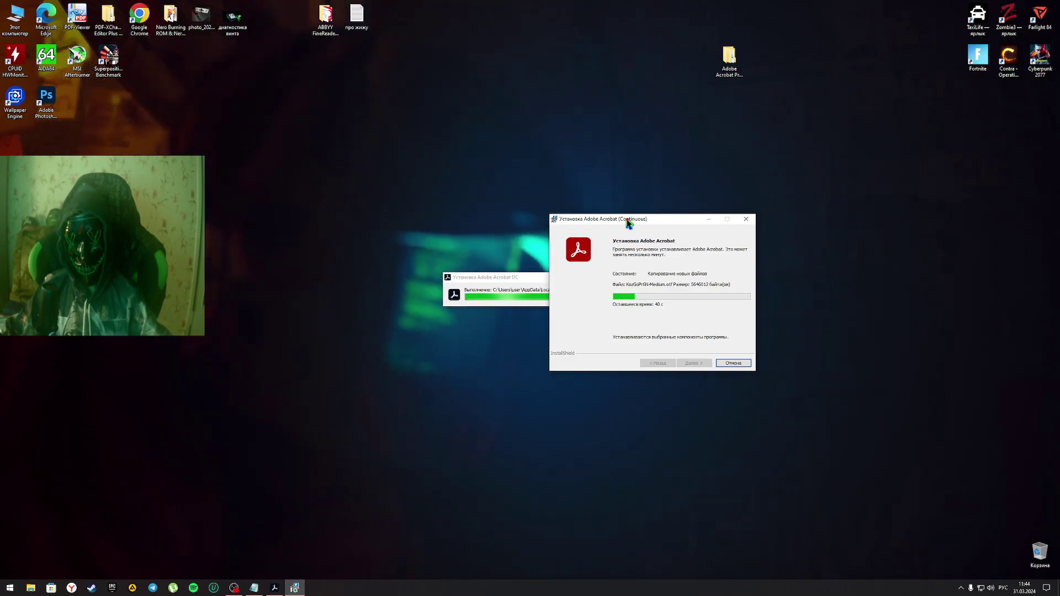
{"action": "left_click_drag", "start_coordinate": [553, 221], "coordinate": [578, 225]}
{"action": "left_click_drag", "start_coordinate": [516, 282], "coordinate": [476, 277]}
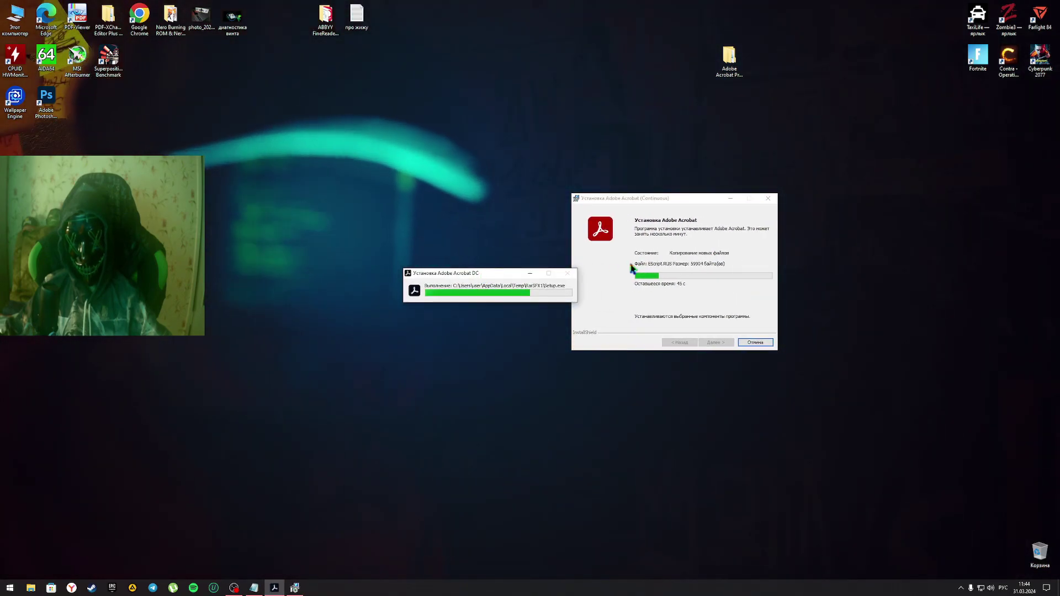
{"action": "left_click_drag", "start_coordinate": [682, 202], "coordinate": [665, 196]}
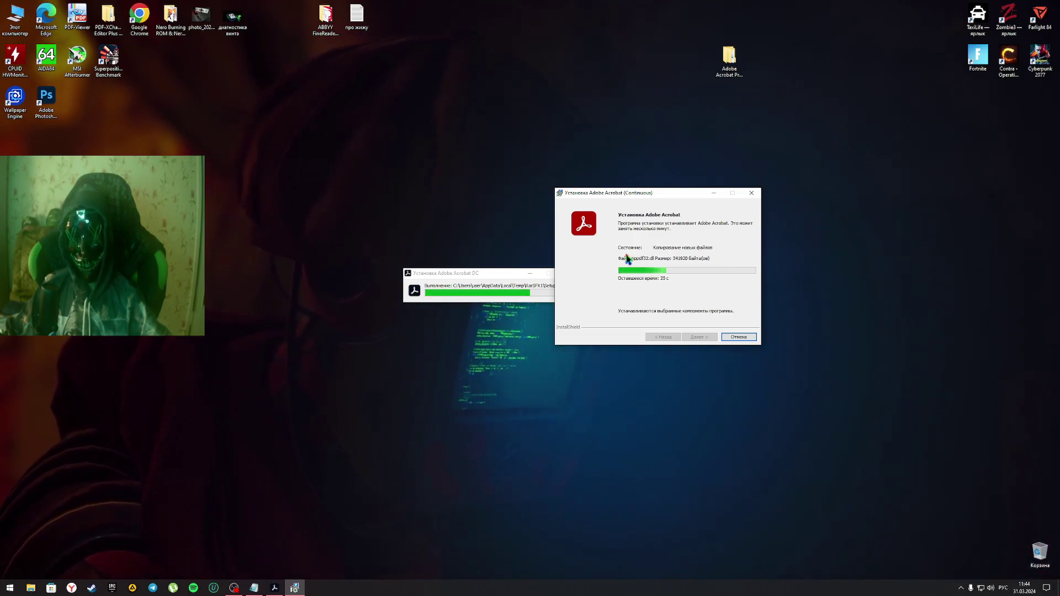
{"action": "left_click_drag", "start_coordinate": [626, 193], "coordinate": [652, 195]}
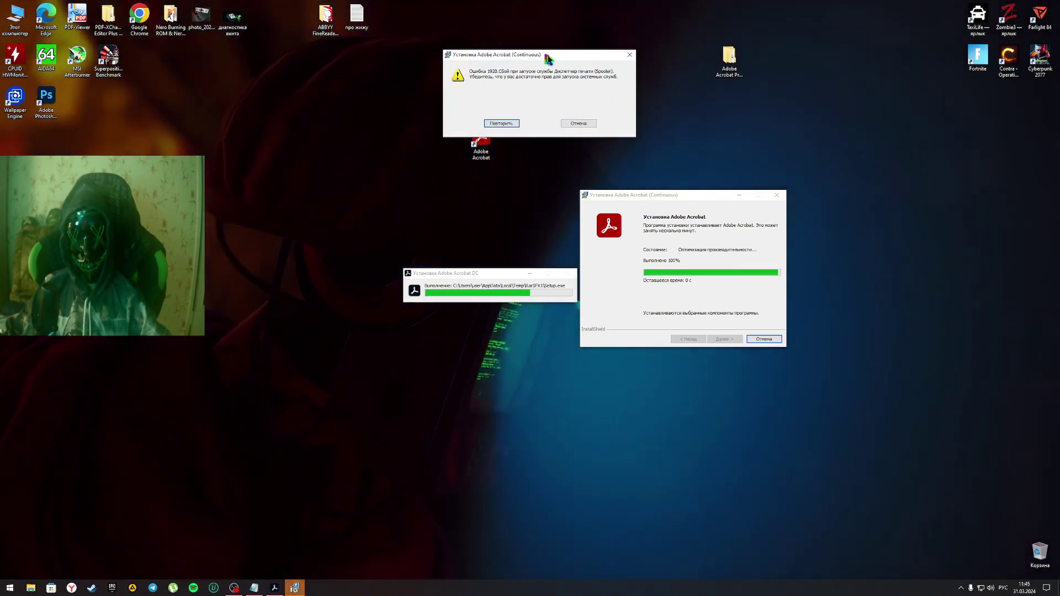
Open Computer Management from the This PC context menu.
{"action": "mouse_move", "coordinate": [549, 55]}
{"action": "left_mouse_down"}
{"action": "mouse_move", "coordinate": [611, 117]}
{"action": "mouse_move", "coordinate": [593, 132]}
{"action": "left_mouse_up"}
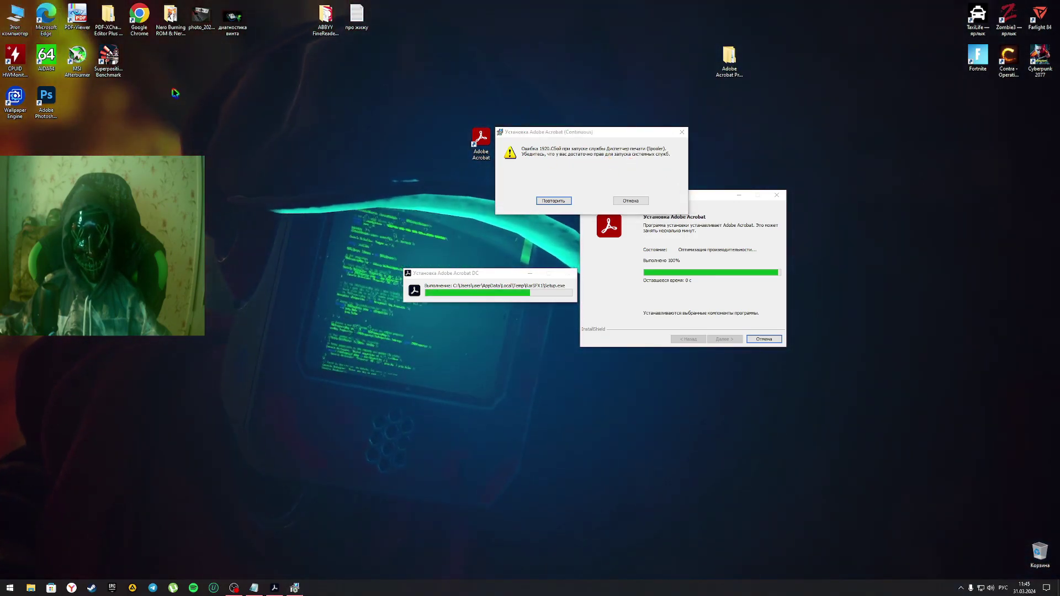
{"action": "key", "text": "super+e"}
{"action": "left_click", "coordinate": [913, 124]}
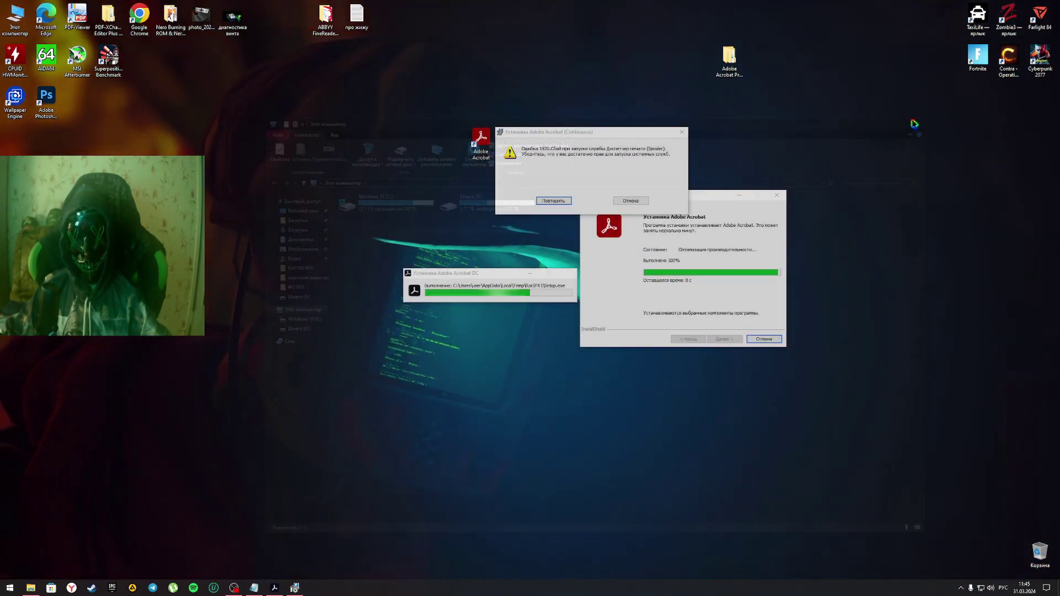
{"action": "right_click", "coordinate": [6, 6]}
{"action": "left_click", "coordinate": [91, 40]}
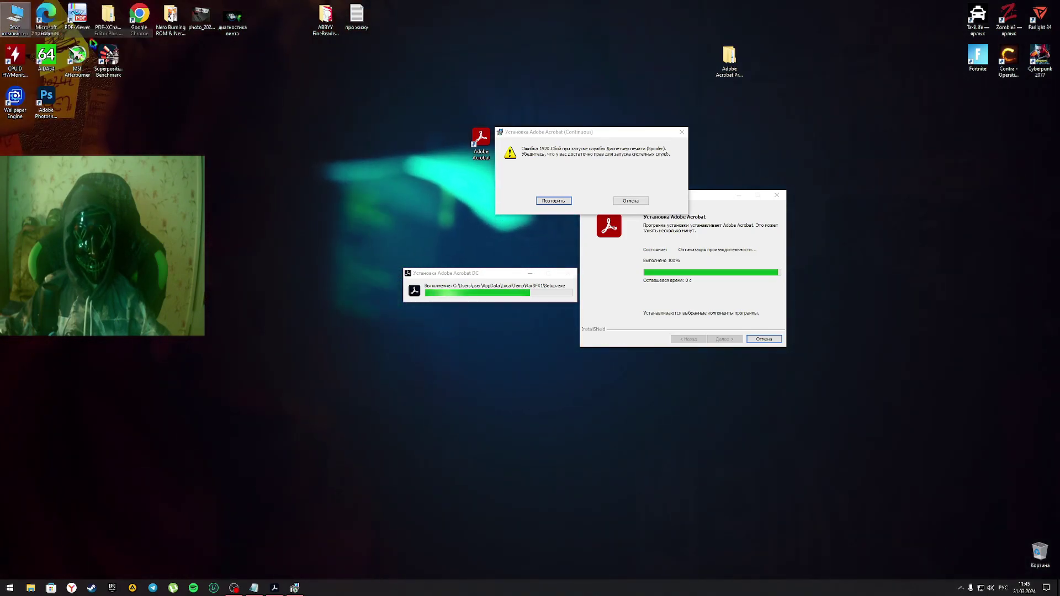
{"action": "left_click_drag", "start_coordinate": [248, 16], "coordinate": [671, 108]}
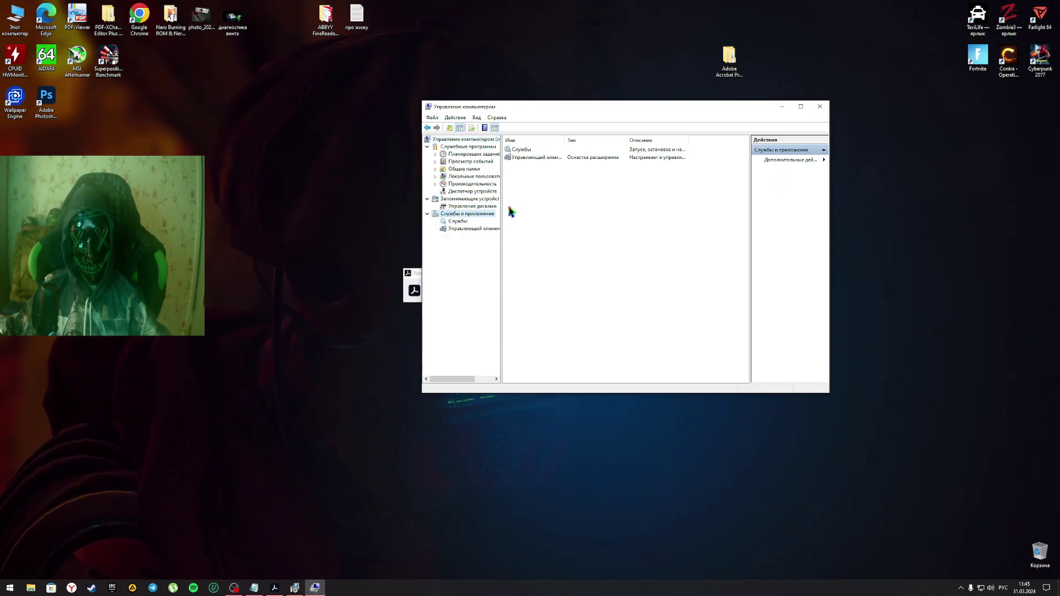
Set the Диспетчер печати (Print Spooler) service to Вручную startup, start it and confirm.
{"action": "double_click", "coordinate": [529, 152]}
{"action": "left_click_drag", "start_coordinate": [829, 216], "coordinate": [922, 221]}
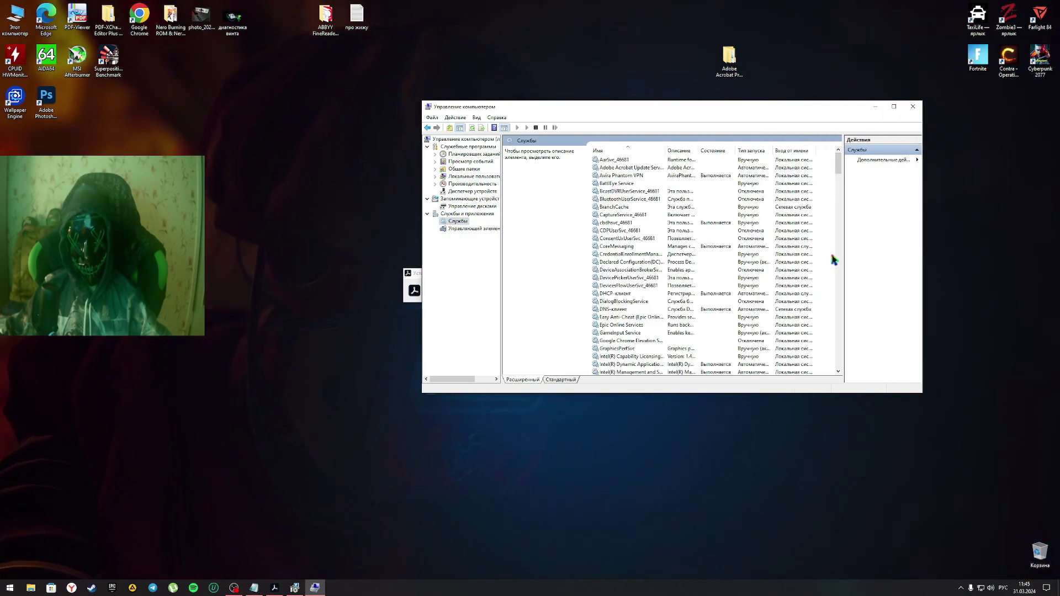
{"action": "scroll", "coordinate": [684, 236], "scroll_direction": "down", "scroll_amount": 15}
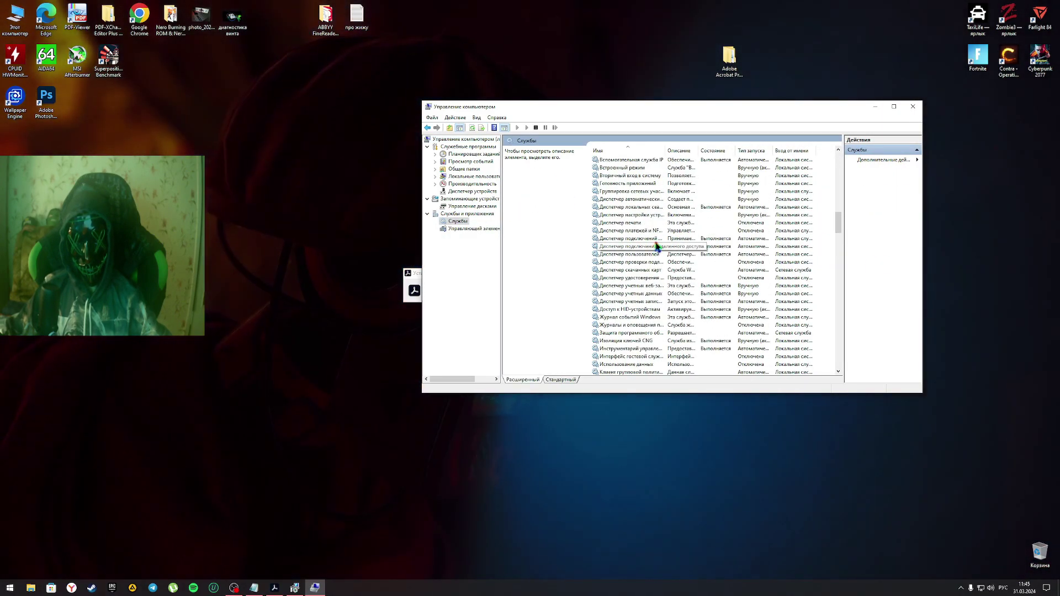
{"action": "left_click", "coordinate": [690, 224]}
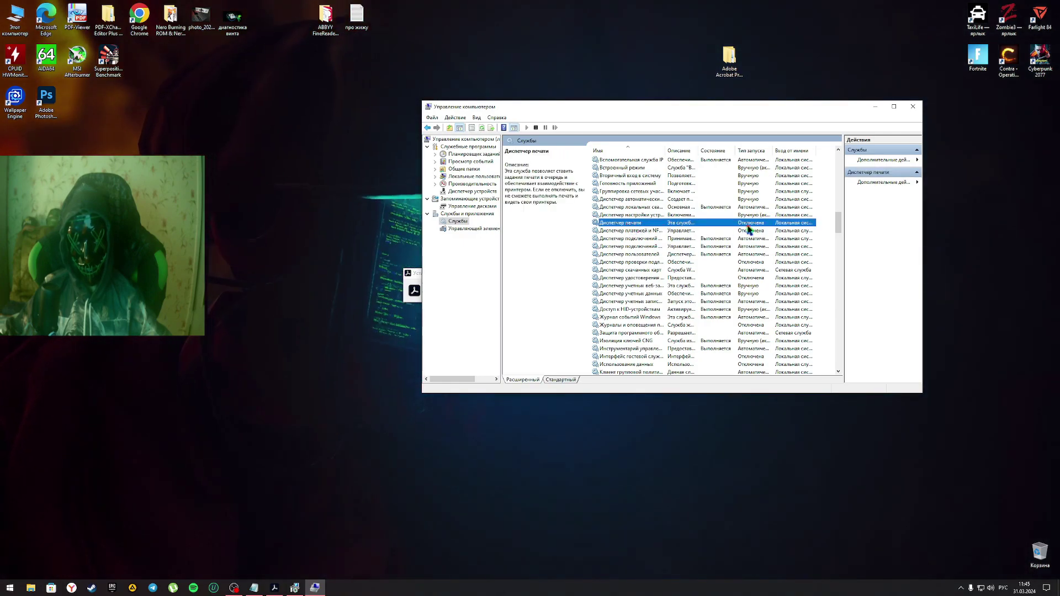
{"action": "double_click", "coordinate": [633, 223]}
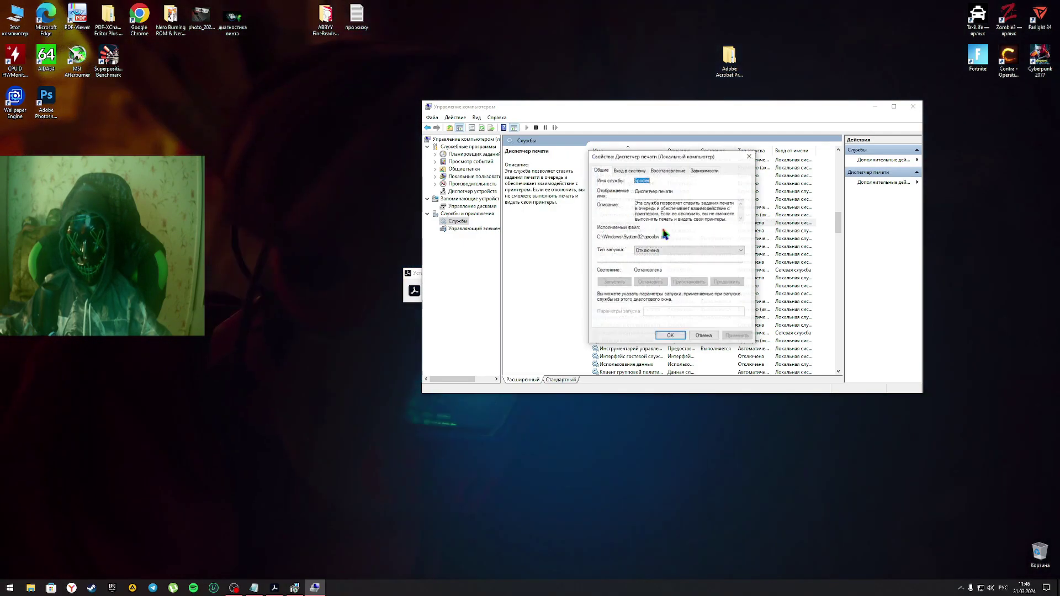
{"action": "left_click", "coordinate": [649, 251]}
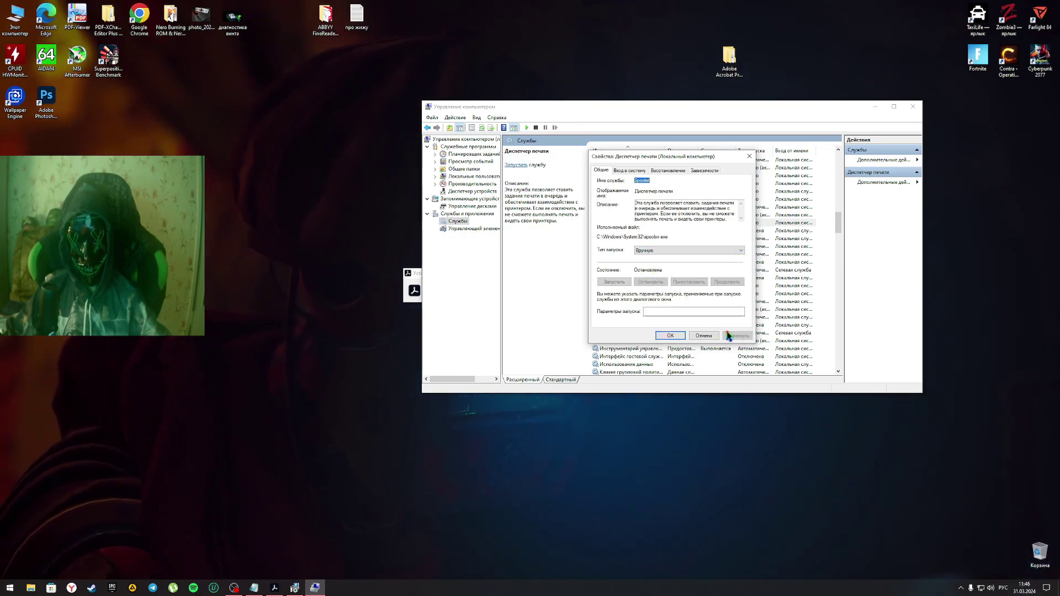
{"action": "left_click", "coordinate": [614, 283]}
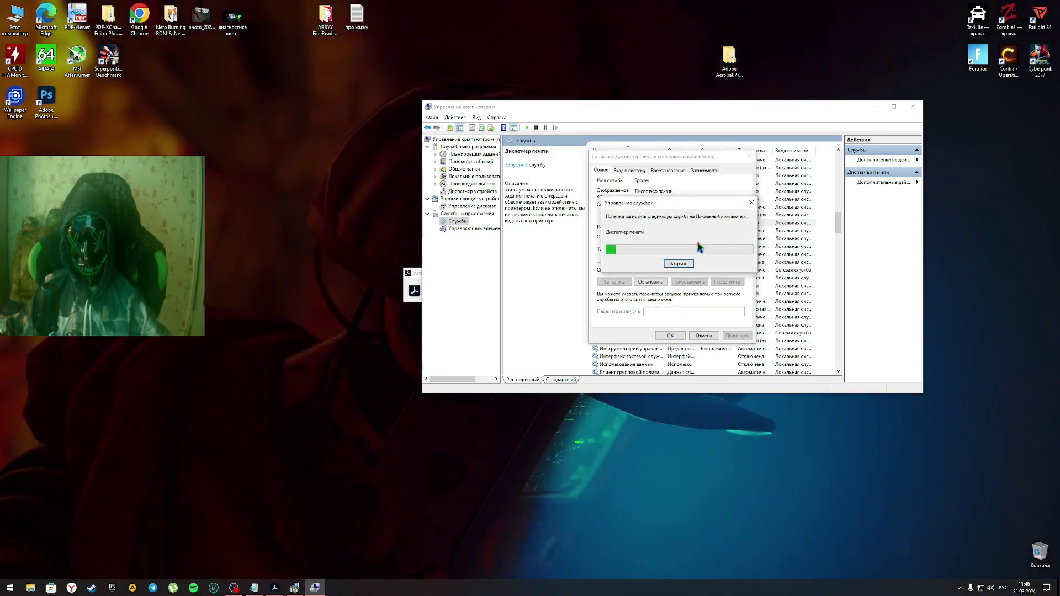
{"action": "key", "text": "Return"}
{"action": "left_click", "coordinate": [875, 107]}
{"action": "left_click_drag", "start_coordinate": [589, 135], "coordinate": [643, 153]}
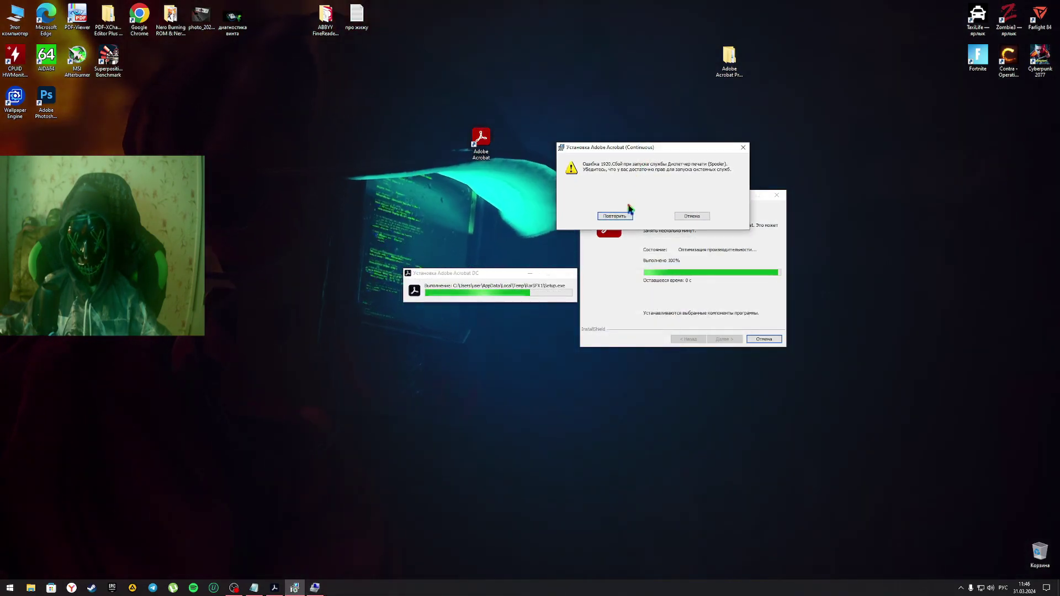
Retry the Print Spooler step, click Готово when setup completes, and close the Services window.
{"action": "left_click", "coordinate": [616, 217]}
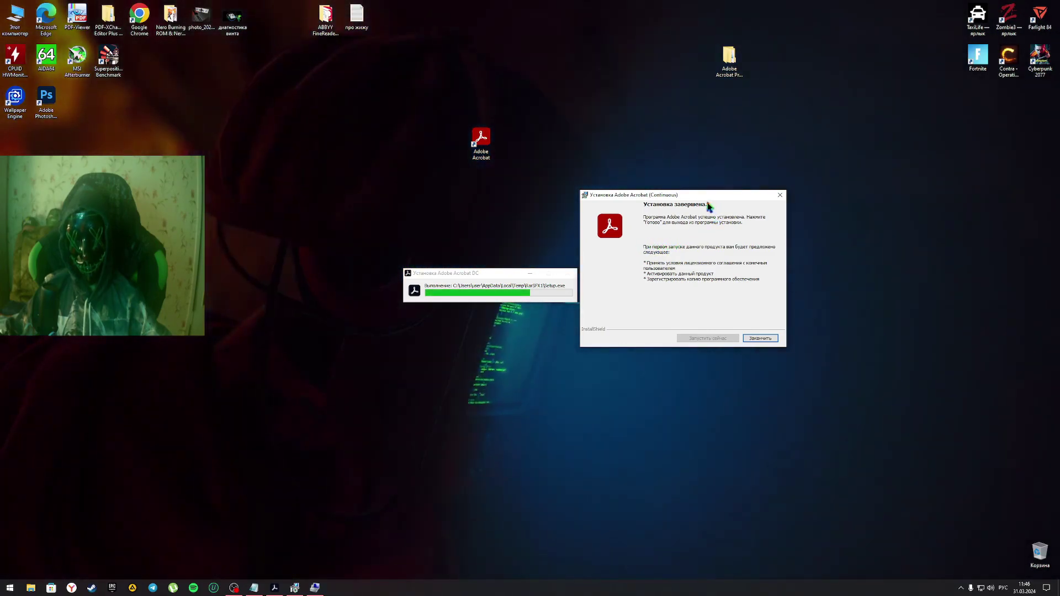
{"action": "left_click_drag", "start_coordinate": [707, 195], "coordinate": [675, 196]}
{"action": "left_click", "coordinate": [732, 341]}
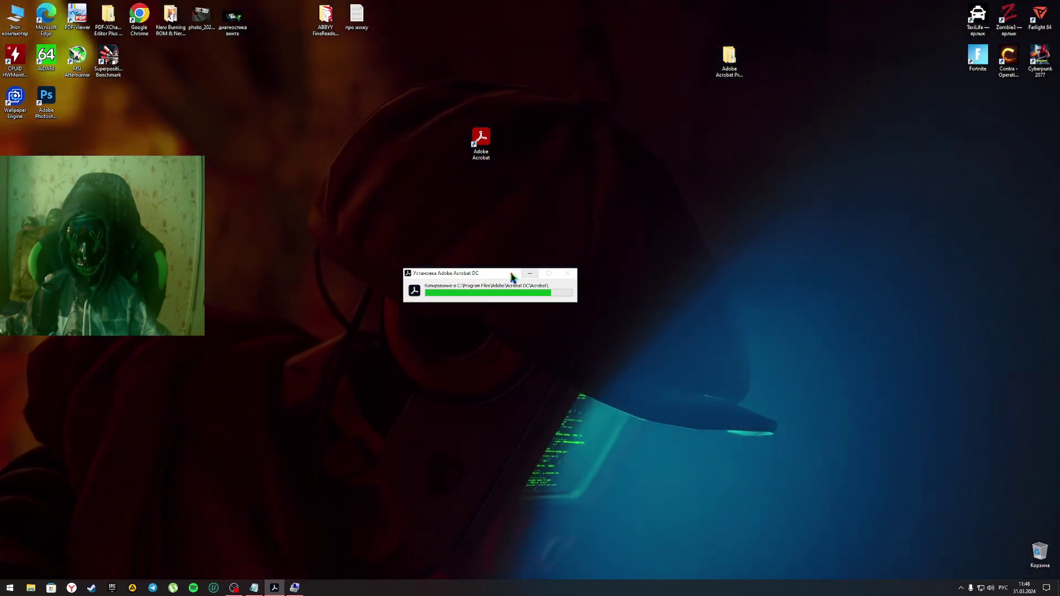
{"action": "mouse_move", "coordinate": [485, 274]}
{"action": "left_mouse_down"}
{"action": "mouse_move", "coordinate": [564, 265]}
{"action": "mouse_move", "coordinate": [589, 244]}
{"action": "left_mouse_up"}
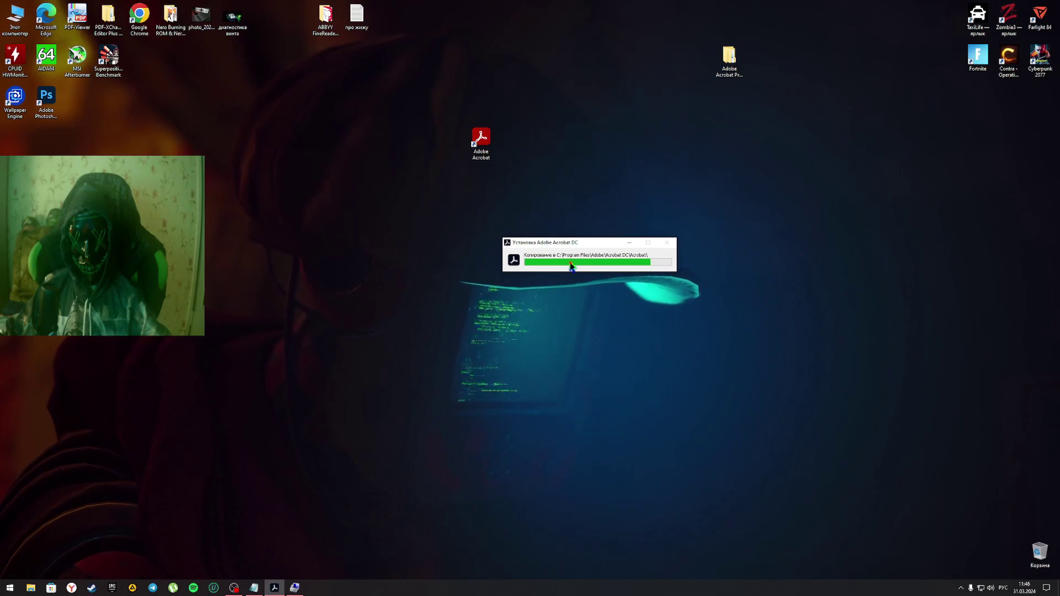
{"action": "left_click_drag", "start_coordinate": [584, 243], "coordinate": [587, 236]}
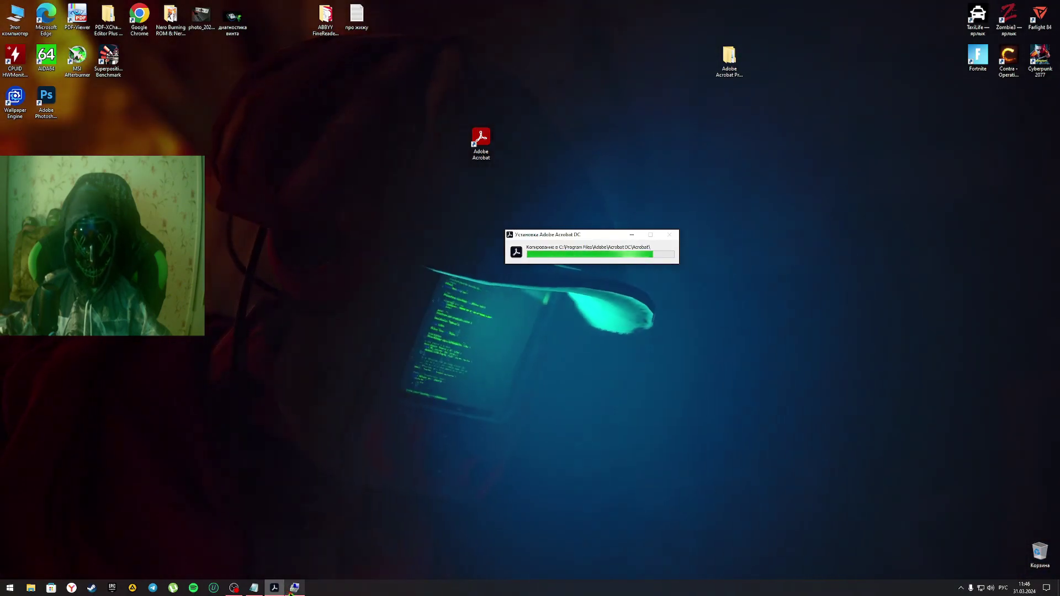
{"action": "left_click", "coordinate": [293, 588]}
{"action": "left_click", "coordinate": [901, 106]}
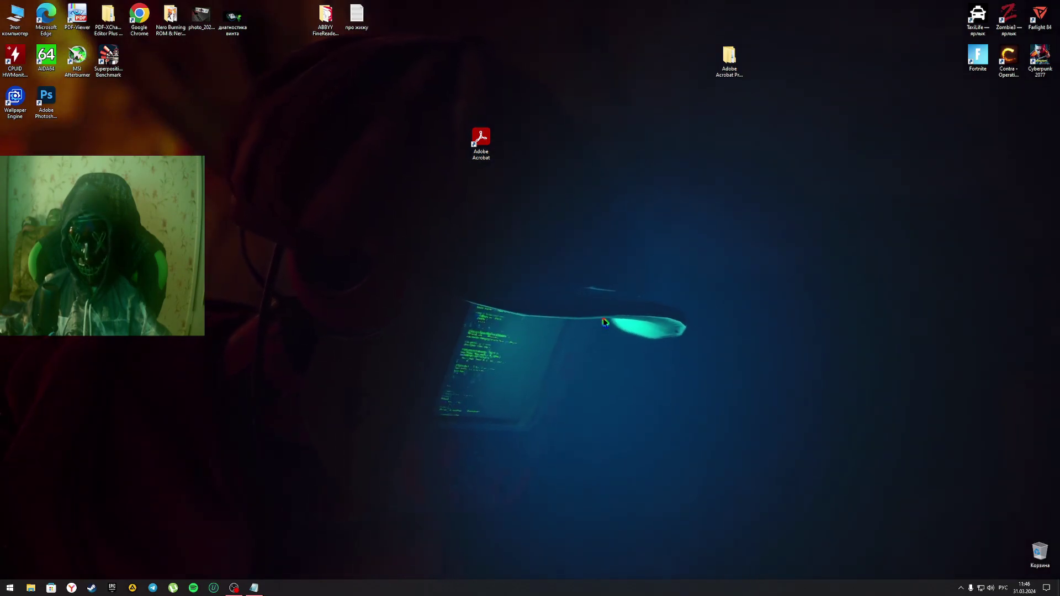
Launch Acrobat from its desktop shortcut and browse Сканы, Все документы and Ваш компьютер.
{"action": "left_click_drag", "start_coordinate": [481, 138], "coordinate": [543, 180]}
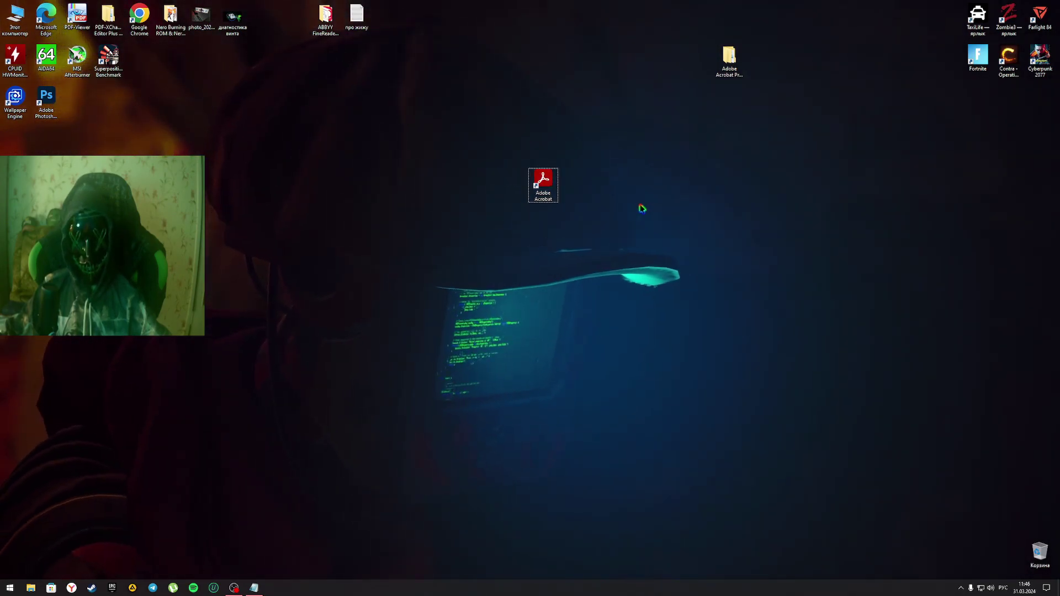
{"action": "double_click", "coordinate": [549, 192]}
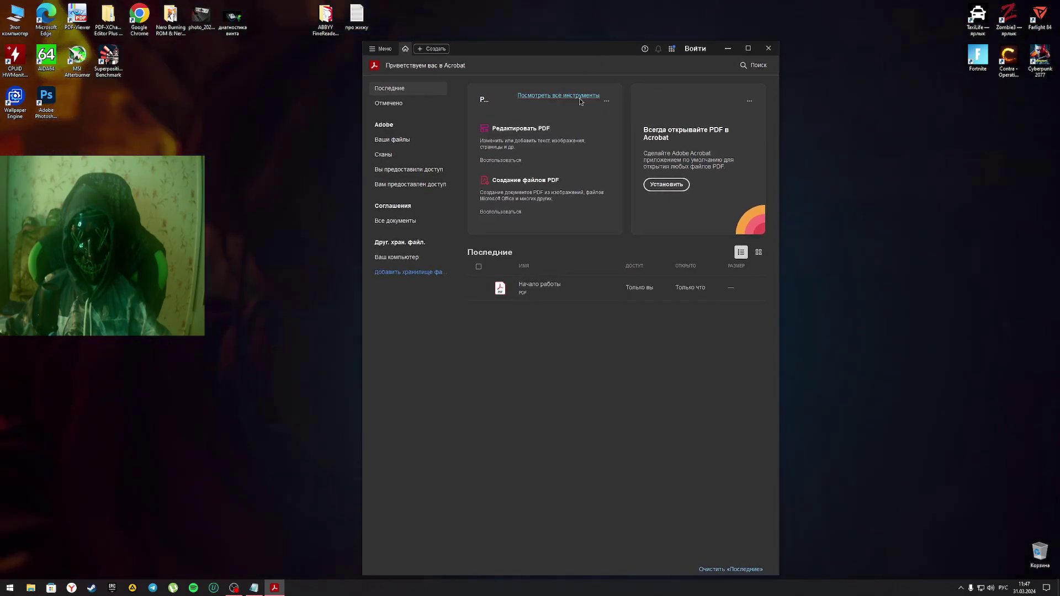
{"action": "left_click_drag", "start_coordinate": [597, 56], "coordinate": [564, 60]}
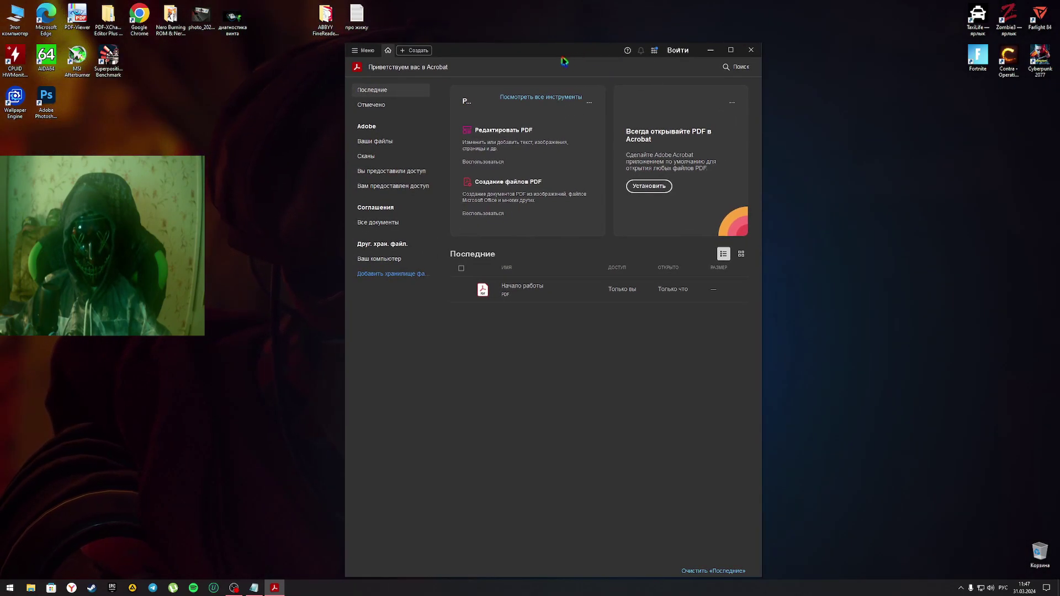
{"action": "left_click", "coordinate": [392, 160]}
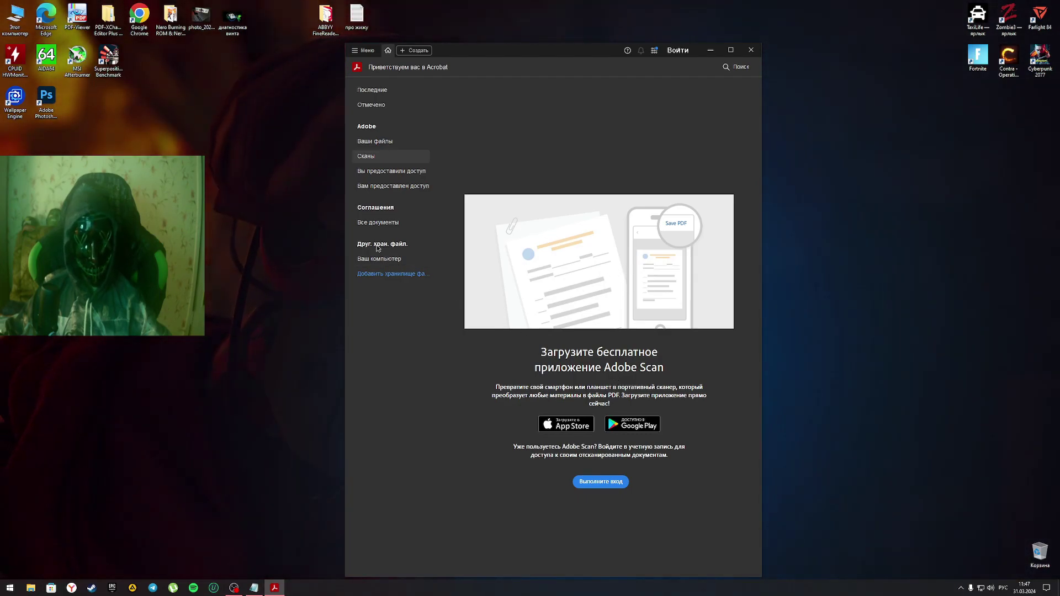
{"action": "left_click", "coordinate": [380, 224]}
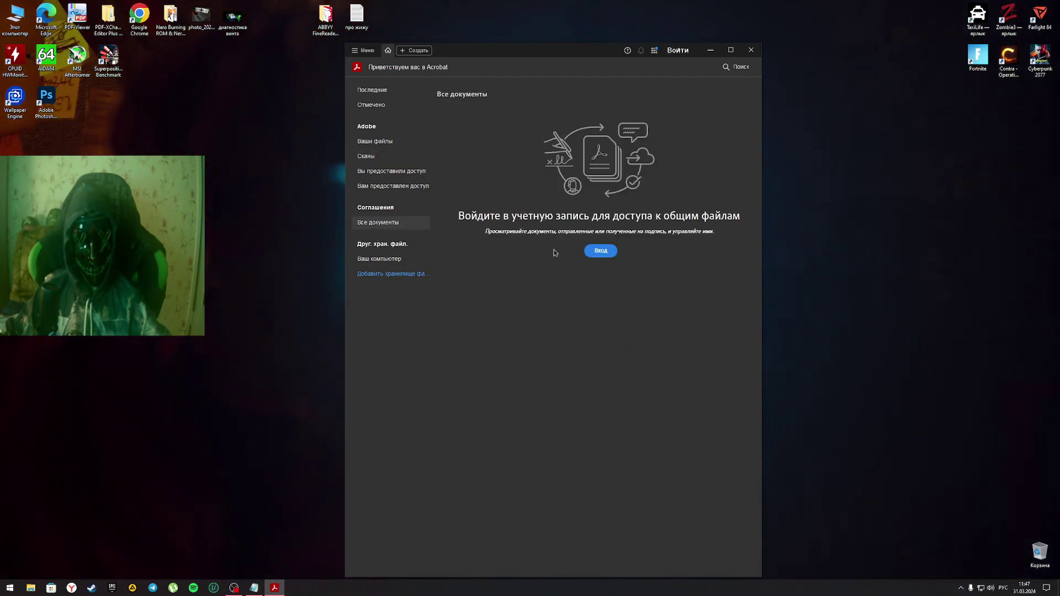
{"action": "left_click", "coordinate": [392, 263]}
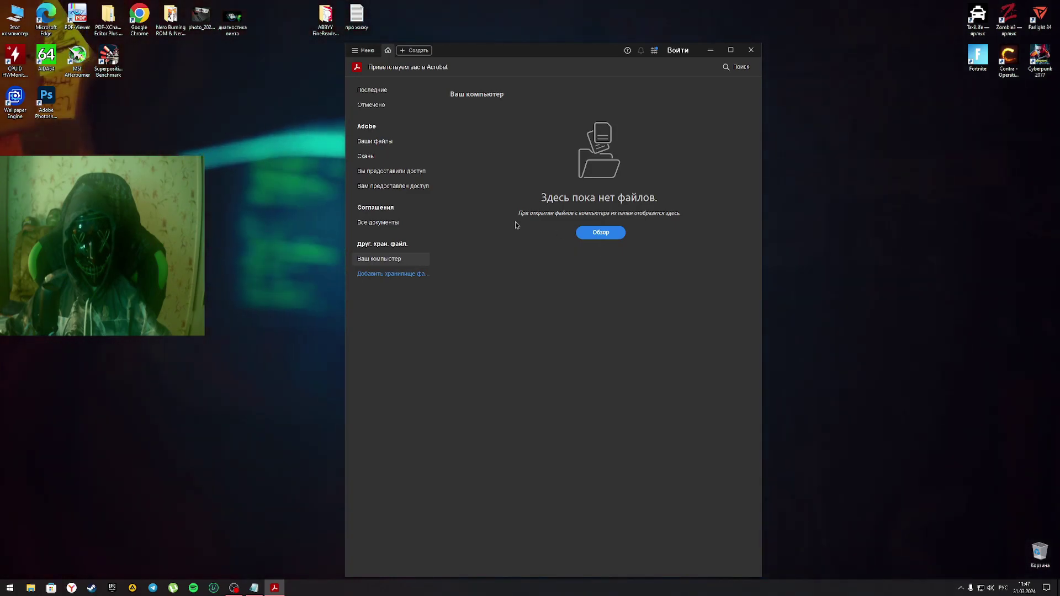
Open Железо ПК 2012.pdf from D:\ЛИТЕРАТУРА, widen the window and scroll into the book.
{"action": "left_click", "coordinate": [603, 237]}
{"action": "left_click", "coordinate": [391, 236]}
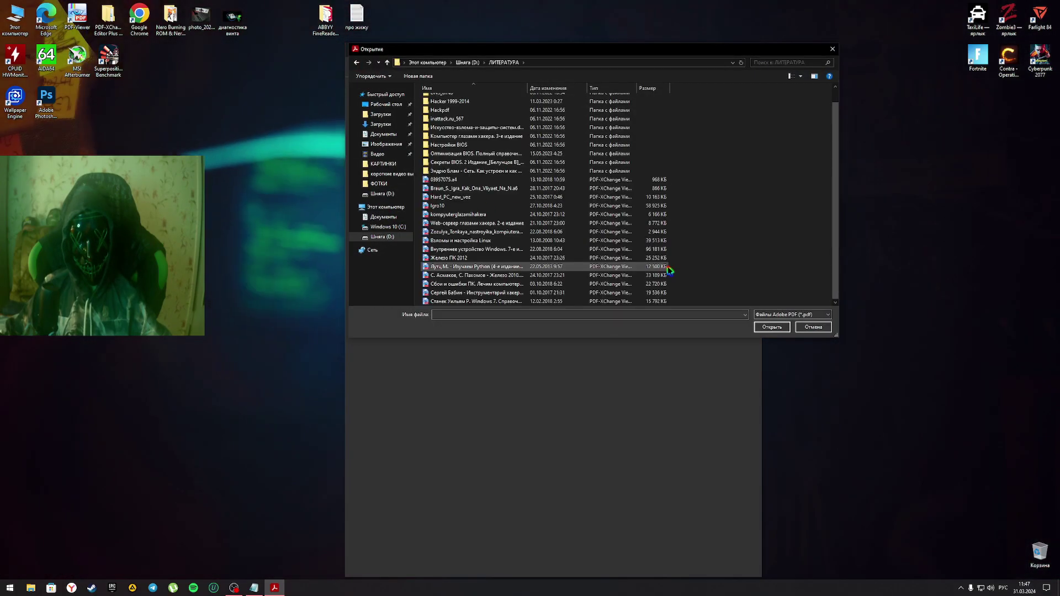
{"action": "left_click", "coordinate": [448, 258]}
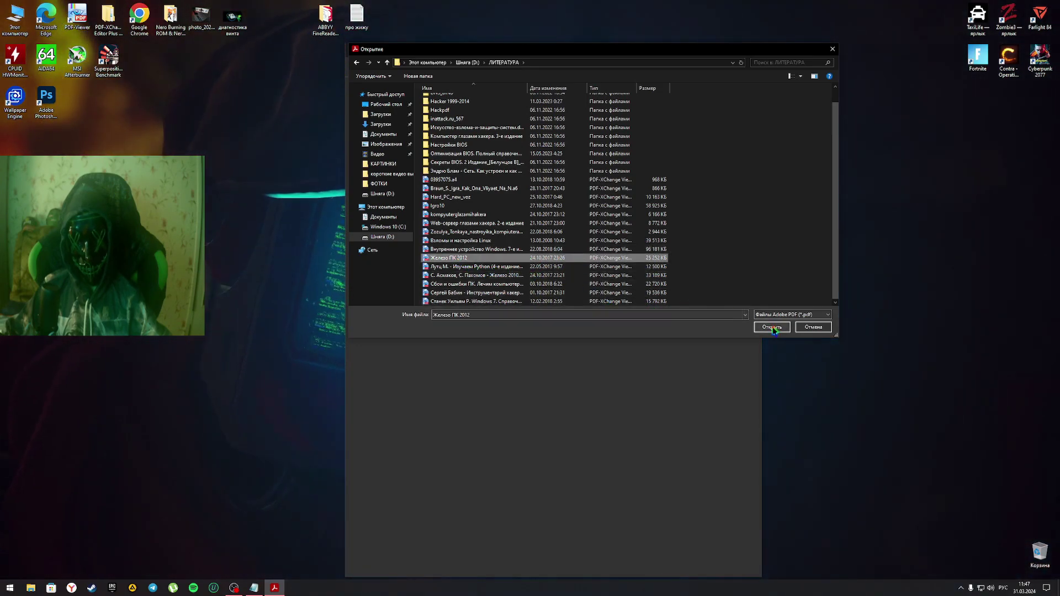
{"action": "left_click", "coordinate": [772, 327]}
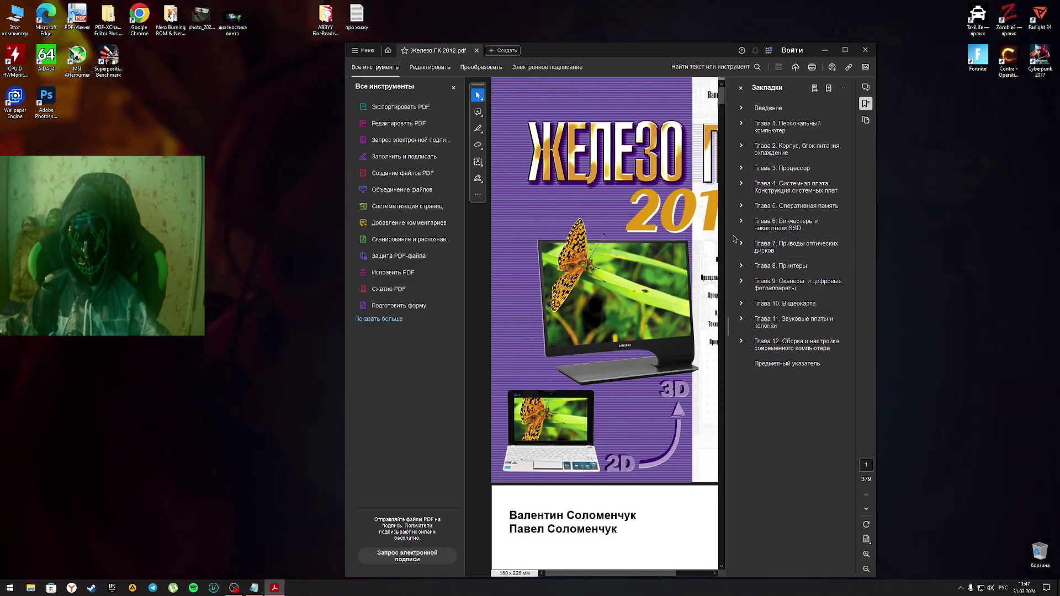
{"action": "left_click_drag", "start_coordinate": [877, 221], "coordinate": [1058, 221]}
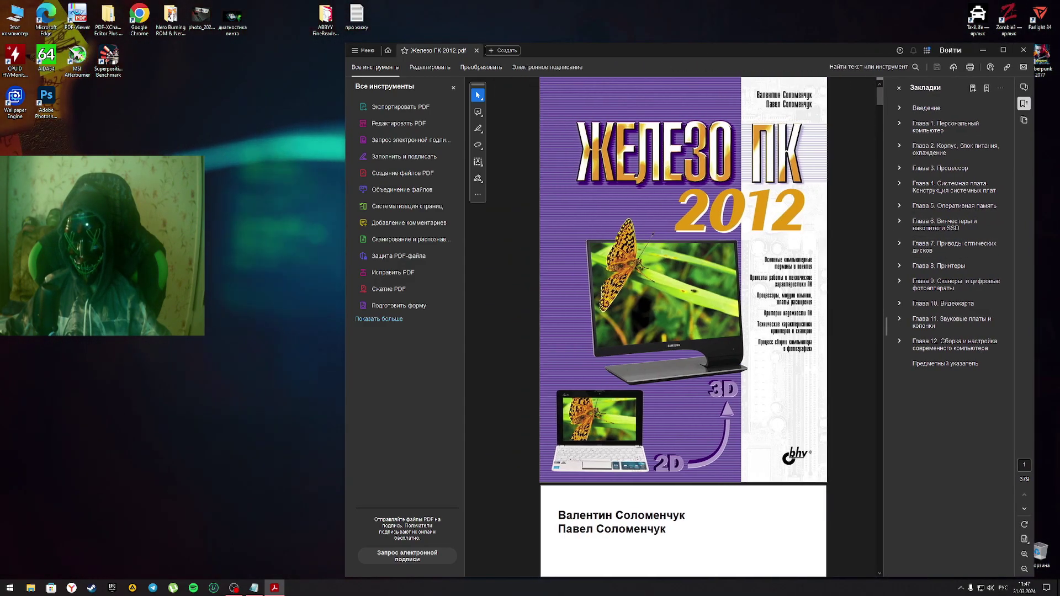
{"action": "scroll", "coordinate": [769, 233], "scroll_direction": "down", "scroll_amount": 5}
{"action": "scroll", "coordinate": [768, 239], "scroll_direction": "down", "scroll_amount": 8}
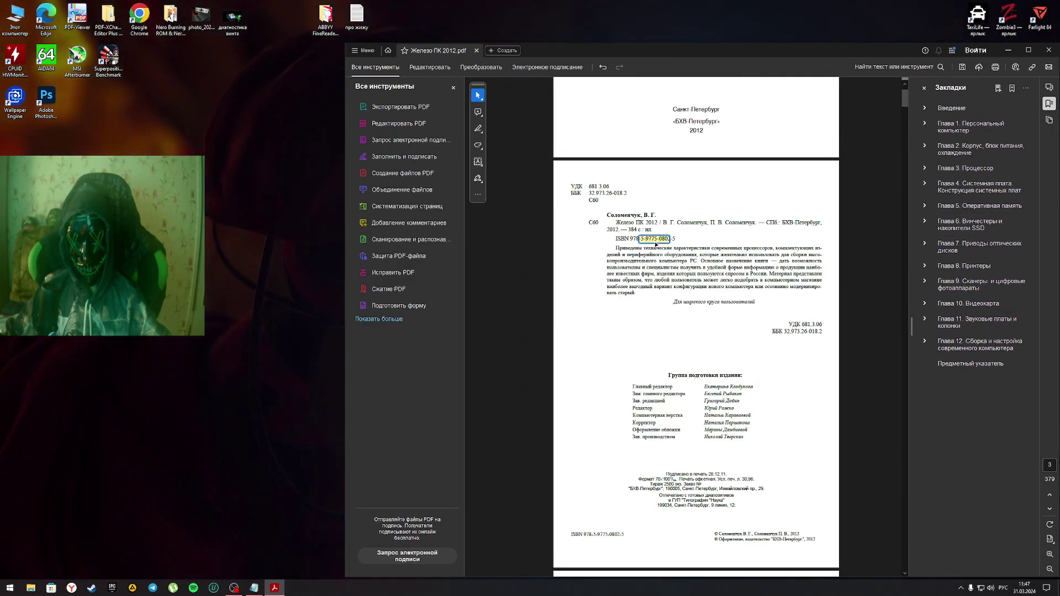
Highlight part of the ISBN on page 3.
{"action": "left_click_drag", "start_coordinate": [640, 238], "coordinate": [668, 240]}
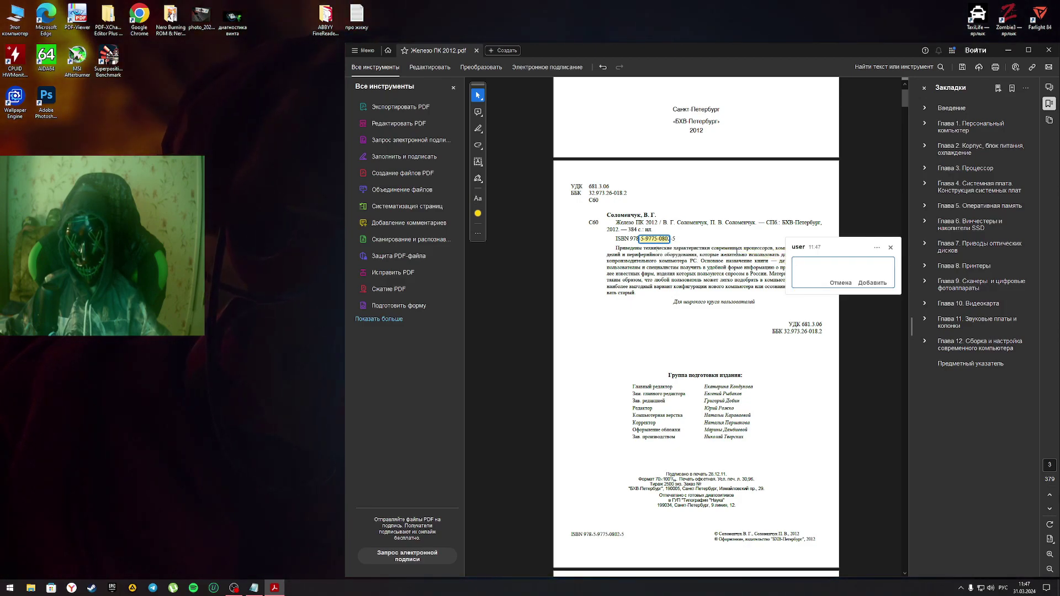
{"action": "left_click", "coordinate": [659, 240]}
{"action": "key", "text": "Delete"}
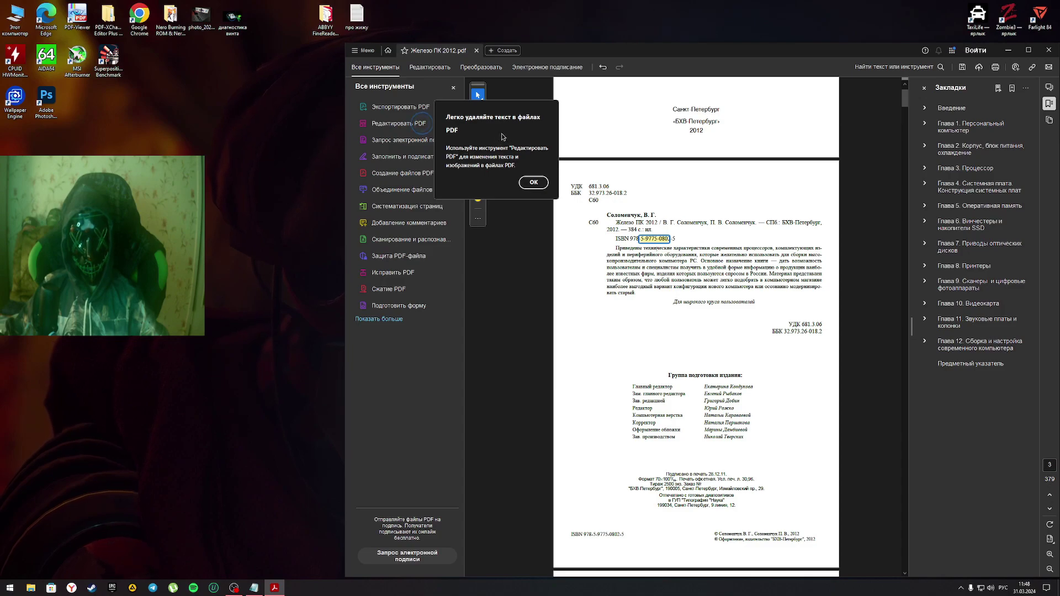
{"action": "left_click", "coordinate": [533, 182]}
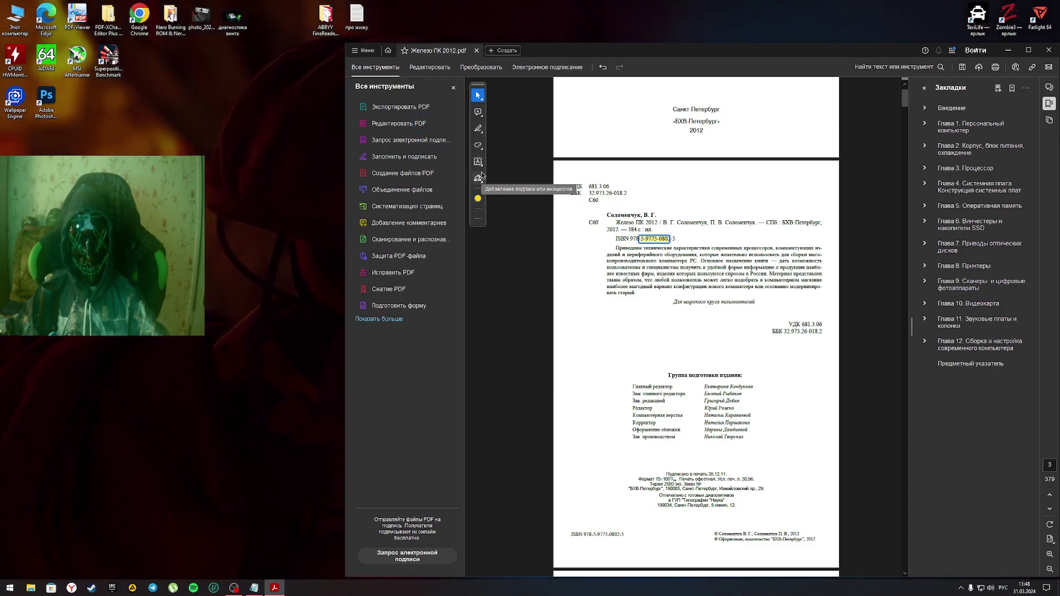
In edit mode, delete the catalogue paragraph and 'Для широкого круга пользователей', keeping only 'Соломенчук,'.
{"action": "left_click", "coordinate": [407, 124]}
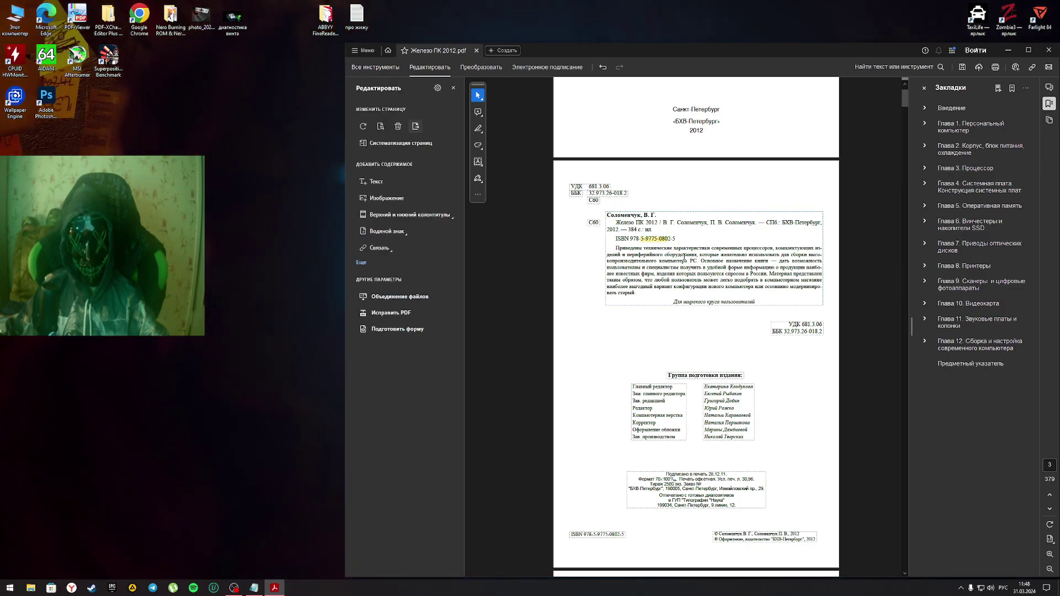
{"action": "left_click", "coordinate": [693, 265]}
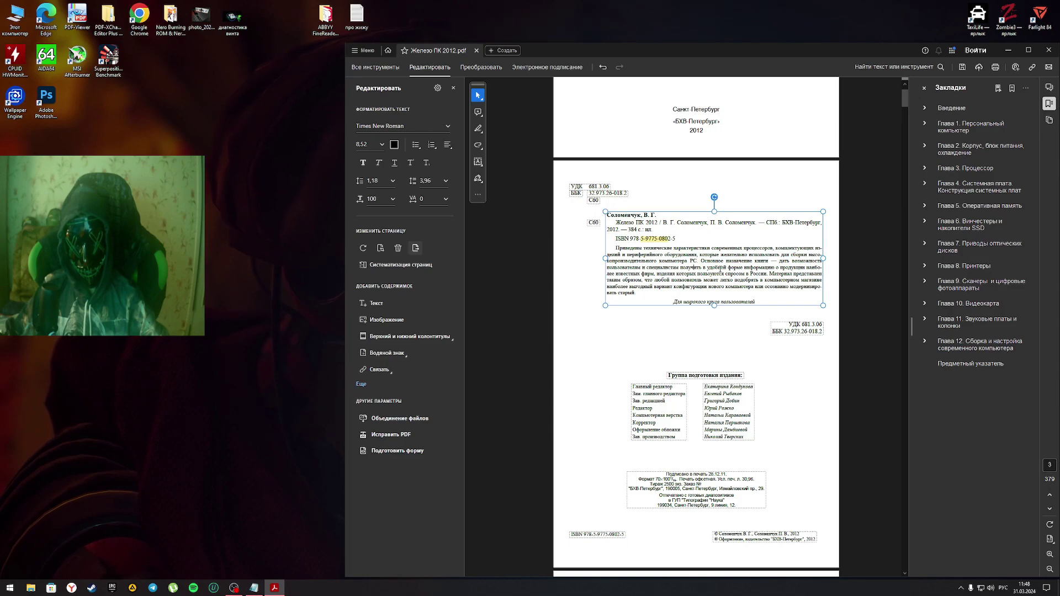
{"action": "left_click_drag", "start_coordinate": [711, 279], "coordinate": [619, 229]}
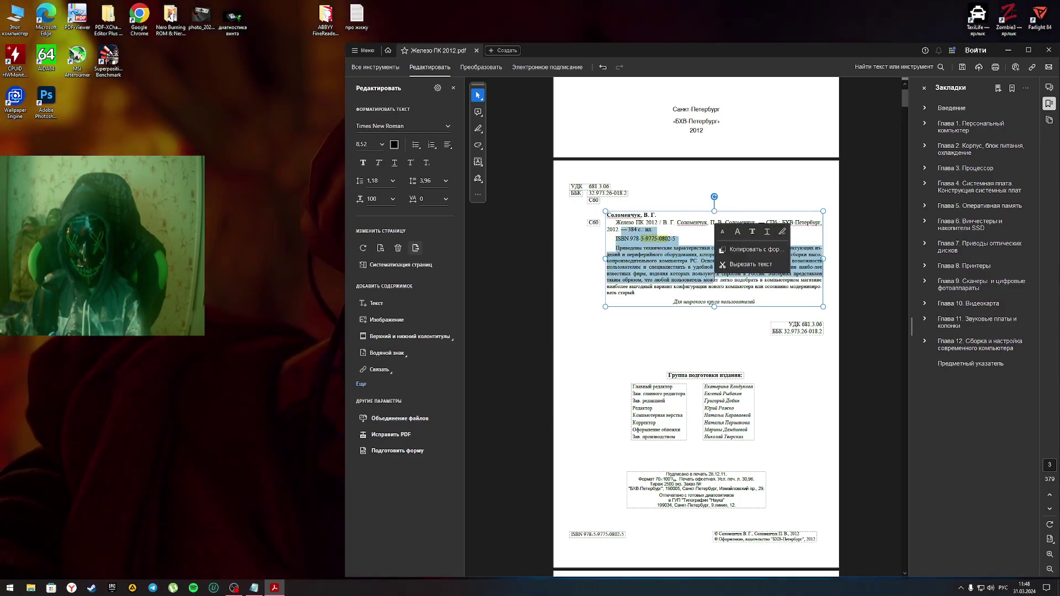
{"action": "key", "text": "Delete"}
{"action": "left_click_drag", "start_coordinate": [691, 236], "coordinate": [643, 215]}
{"action": "key", "text": "Delete"}
{"action": "left_click", "coordinate": [680, 257]}
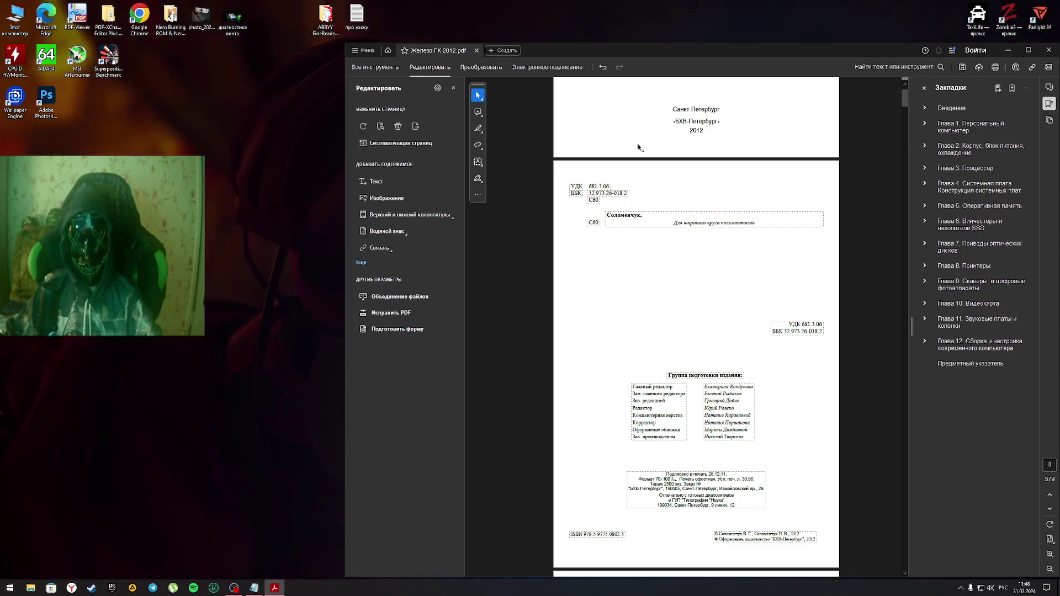
{"action": "left_click", "coordinate": [712, 222]}
{"action": "left_click_drag", "start_coordinate": [755, 223], "coordinate": [673, 223]}
{"action": "key", "text": "Delete"}
{"action": "left_click", "coordinate": [364, 50]}
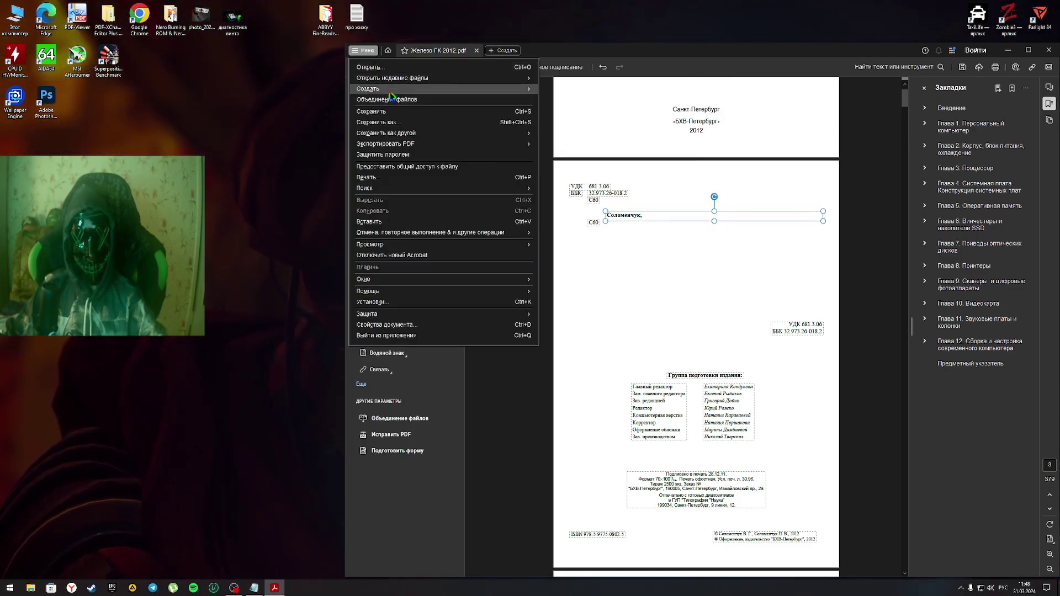
Save the edited book as Железо ПК 2012.pdf on the Desktop.
{"action": "left_click", "coordinate": [410, 123]}
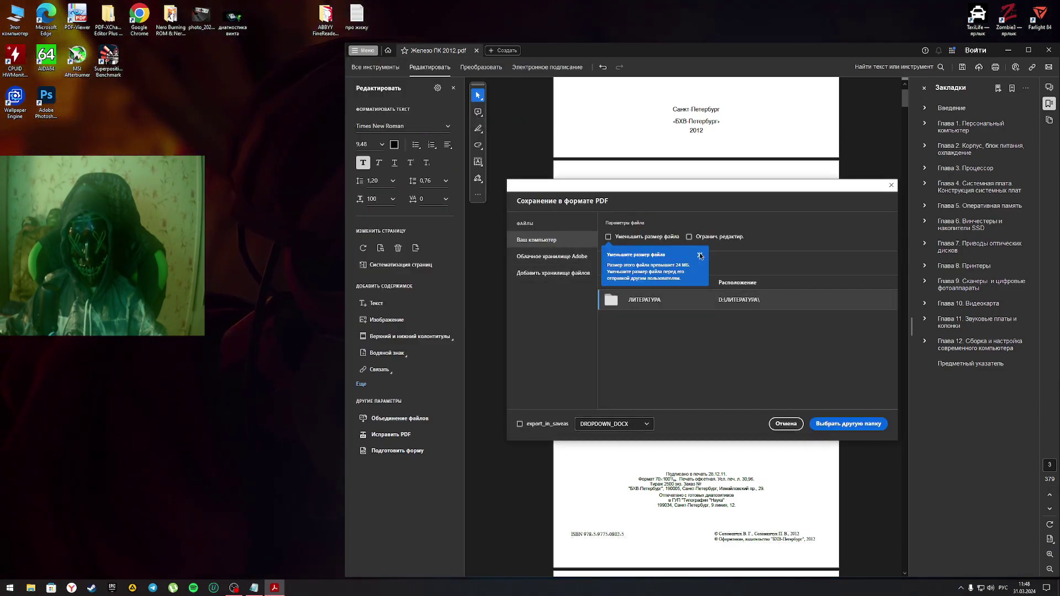
{"action": "left_click", "coordinate": [848, 424]}
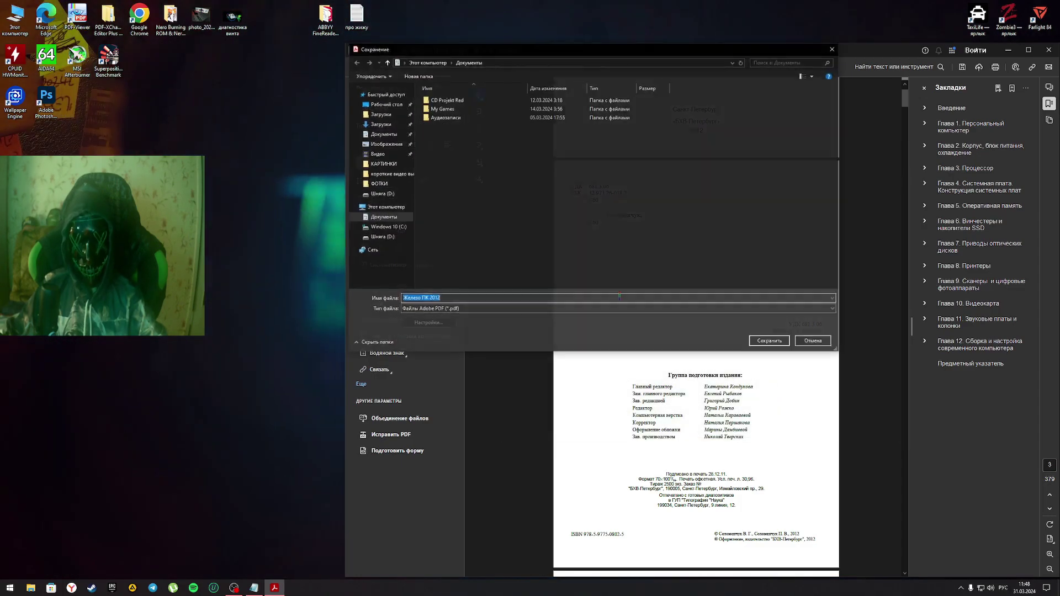
{"action": "left_click", "coordinate": [386, 105]}
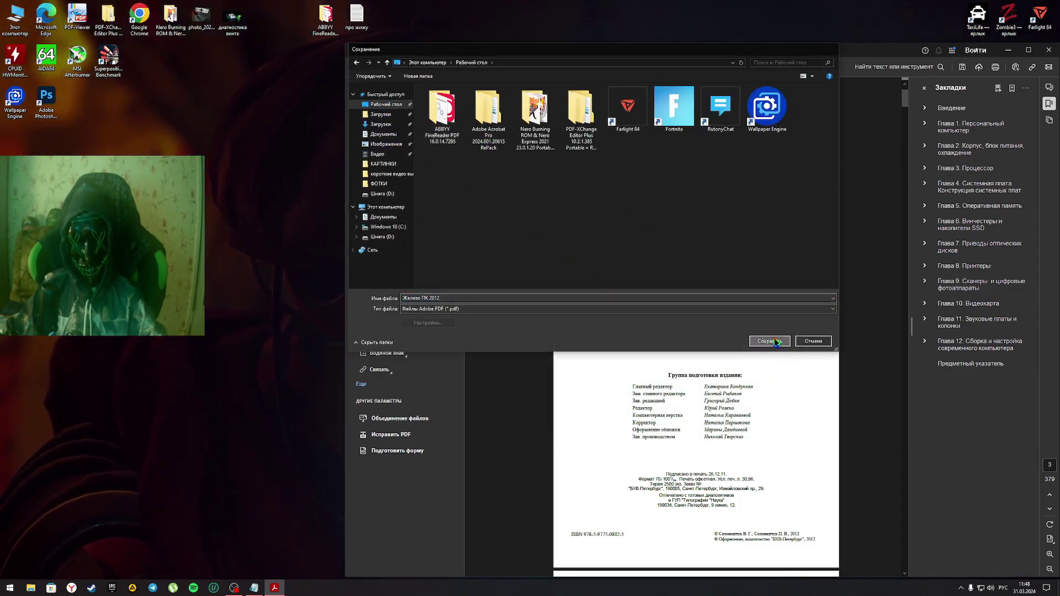
{"action": "left_click", "coordinate": [773, 341]}
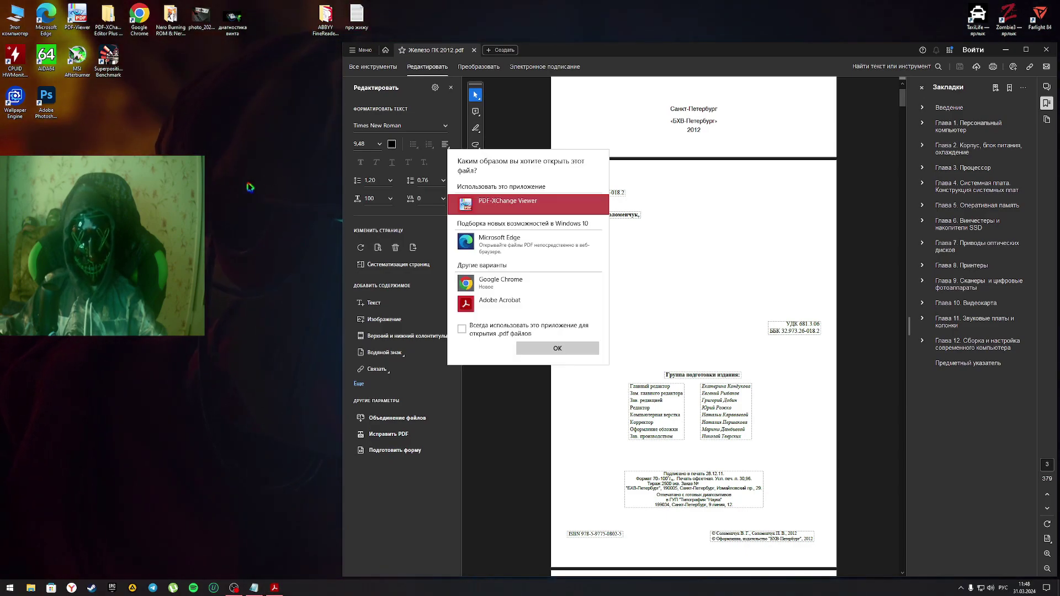
Choose Adobe Acrobat as the app for opening PDF files.
{"action": "scroll", "coordinate": [496, 287], "scroll_direction": "down", "scroll_amount": 2}
{"action": "left_click", "coordinate": [508, 243]}
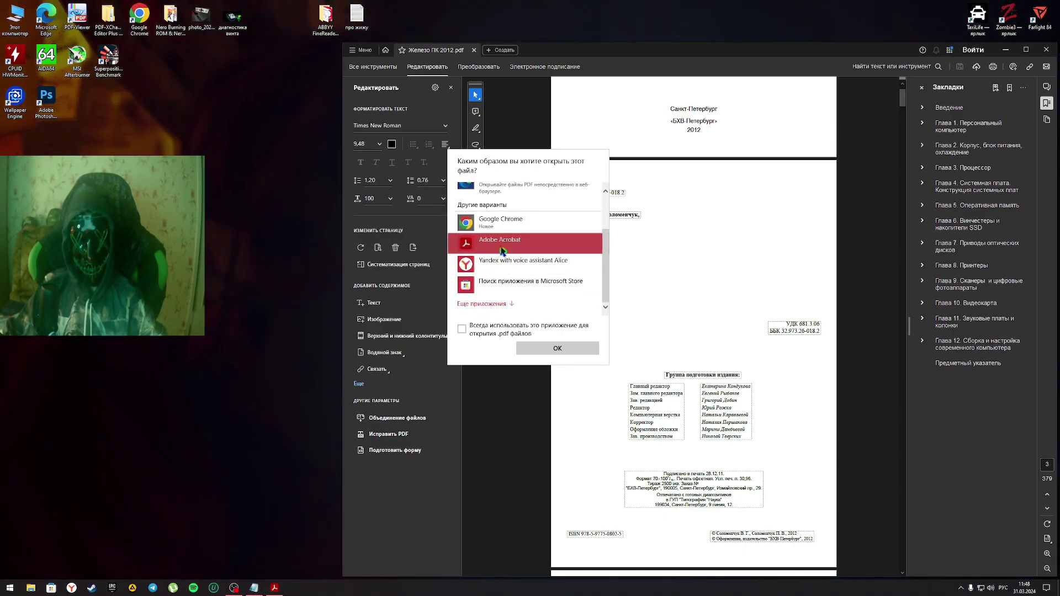
{"action": "left_click", "coordinate": [558, 348]}
Reopen Железо ПК 2012.pdf from the desktop in Adobe Acrobat and scroll through its edited pages.
{"action": "key", "text": "alt+F4"}
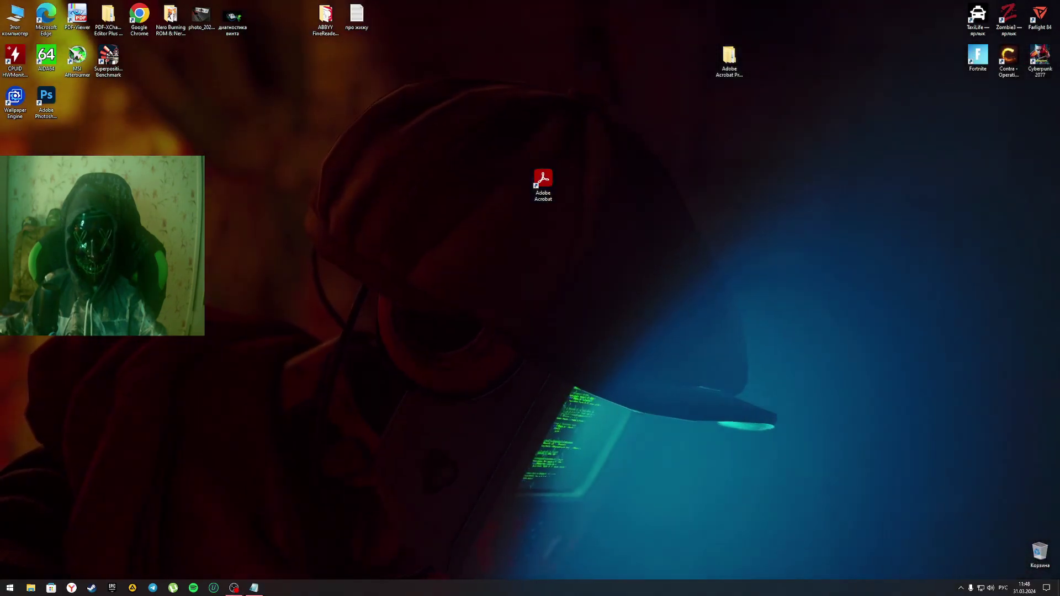
{"action": "right_click", "coordinate": [176, 172]}
{"action": "mouse_move", "coordinate": [249, 230]}
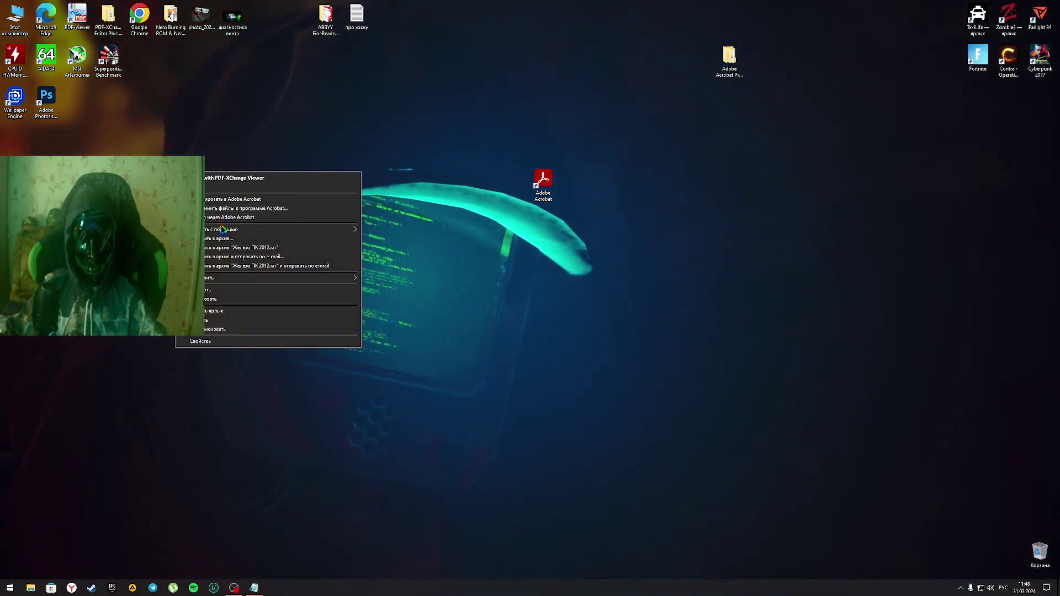
{"action": "left_click", "coordinate": [390, 230]}
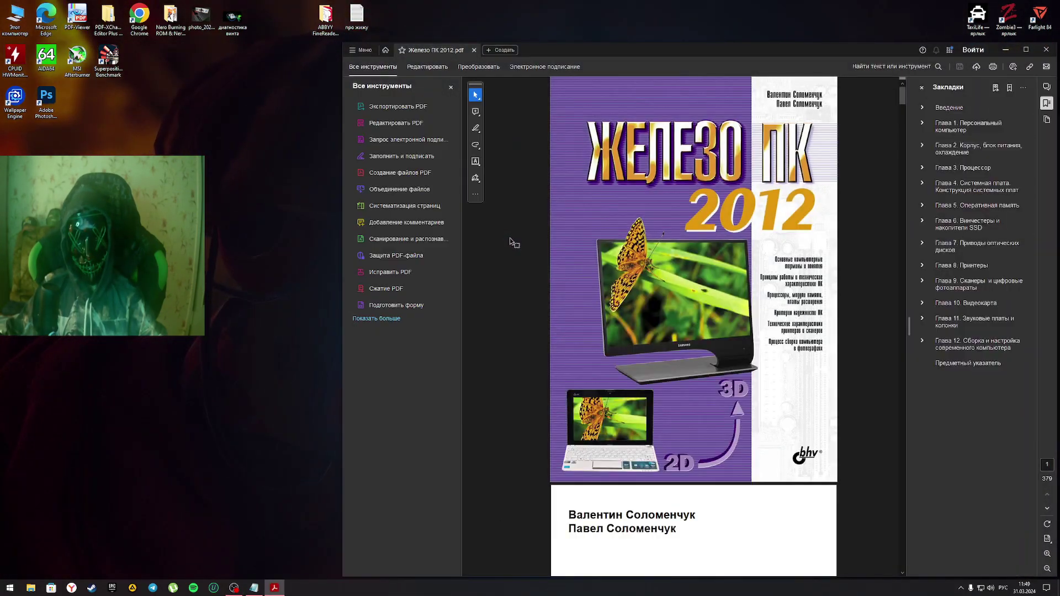
{"action": "scroll", "coordinate": [630, 255], "scroll_direction": "up", "scroll_amount": 2}
{"action": "scroll", "coordinate": [639, 259], "scroll_direction": "down", "scroll_amount": 4}
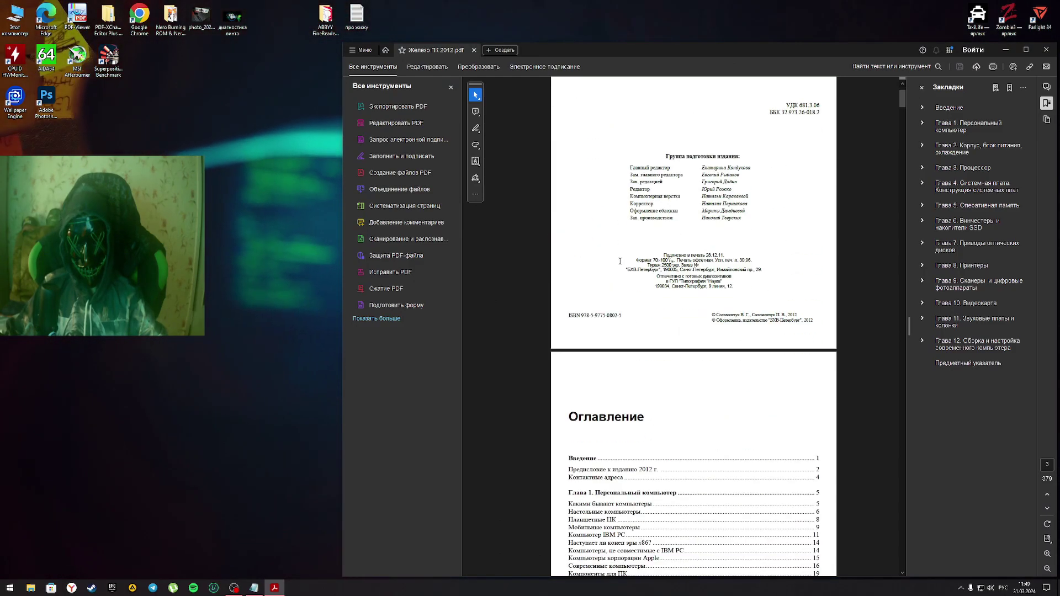
{"action": "scroll", "coordinate": [648, 262], "scroll_direction": "up", "scroll_amount": 3}
{"action": "scroll", "coordinate": [657, 248], "scroll_direction": "up", "scroll_amount": 1}
{"action": "scroll", "coordinate": [664, 237], "scroll_direction": "up", "scroll_amount": 1}
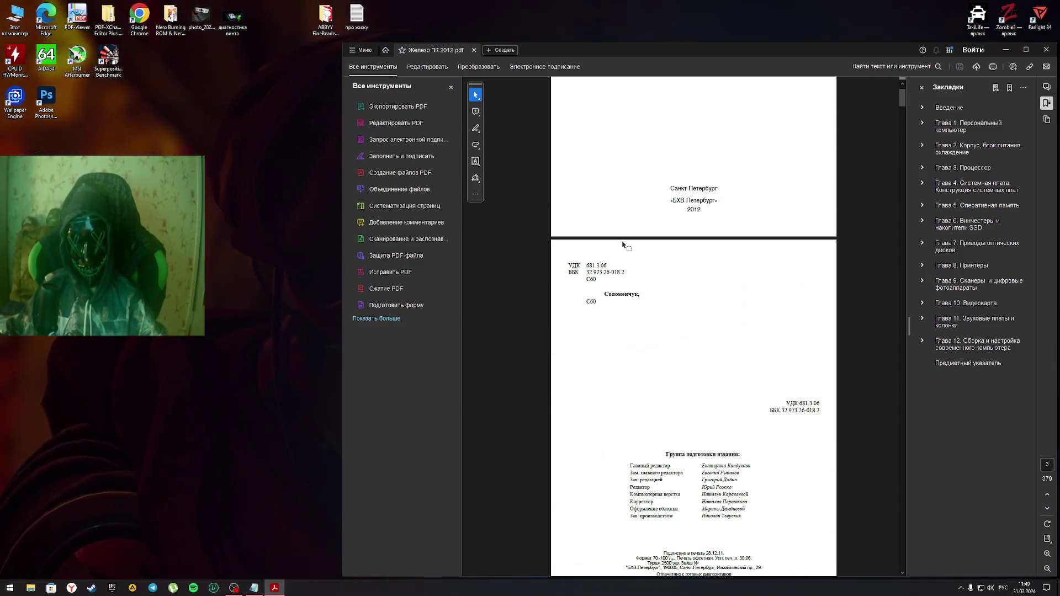
{"action": "scroll", "coordinate": [635, 243], "scroll_direction": "down", "scroll_amount": 1}
{"action": "left_click_drag", "start_coordinate": [543, 51], "coordinate": [411, 32]}
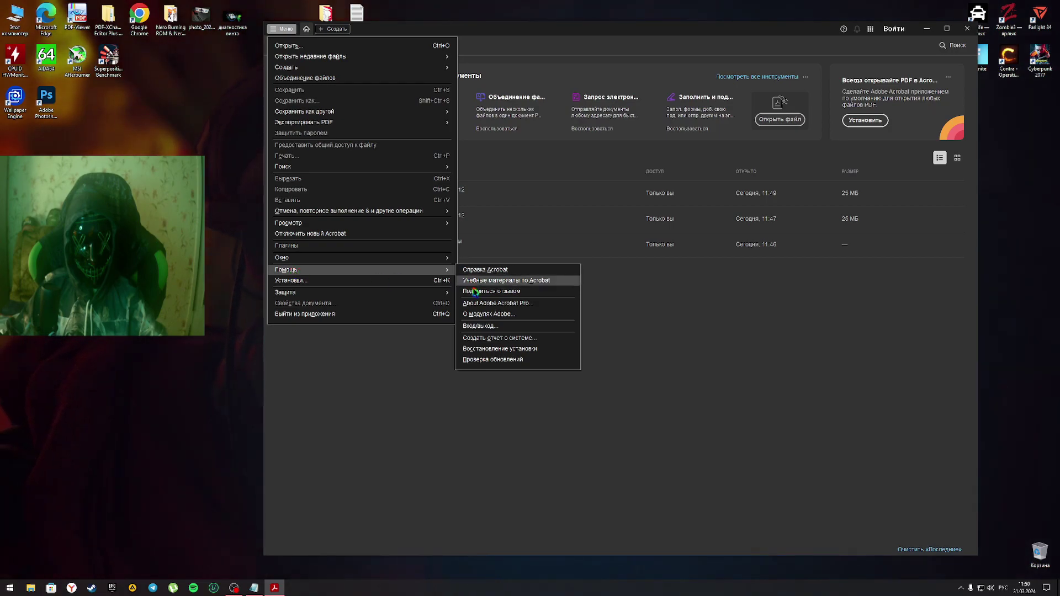
View the About Adobe Acrobat Pro version details, then return to the recent files list.
{"action": "left_click", "coordinate": [487, 305]}
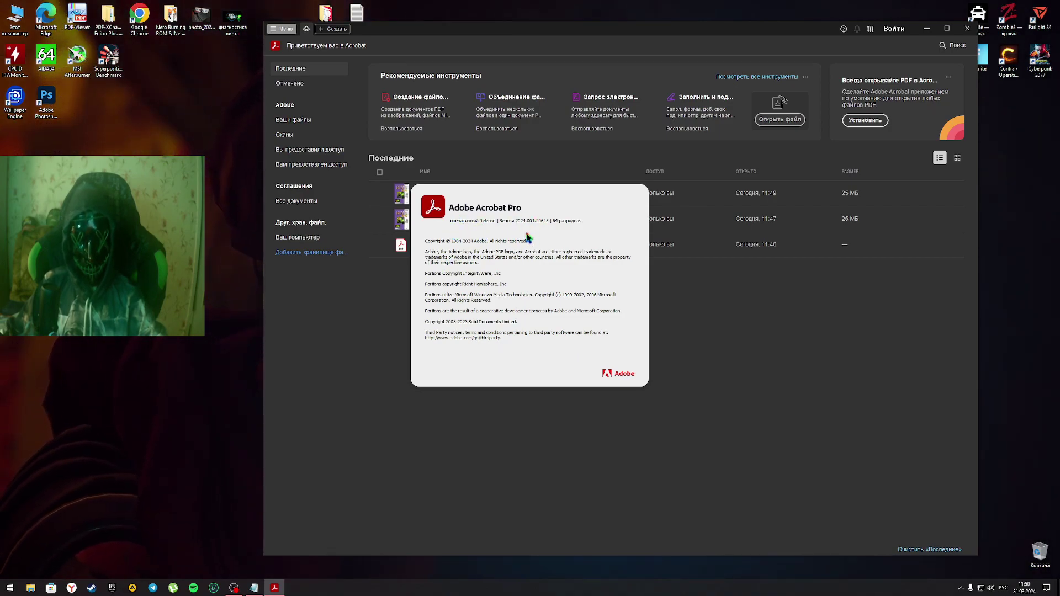
{"action": "left_click", "coordinate": [622, 346]}
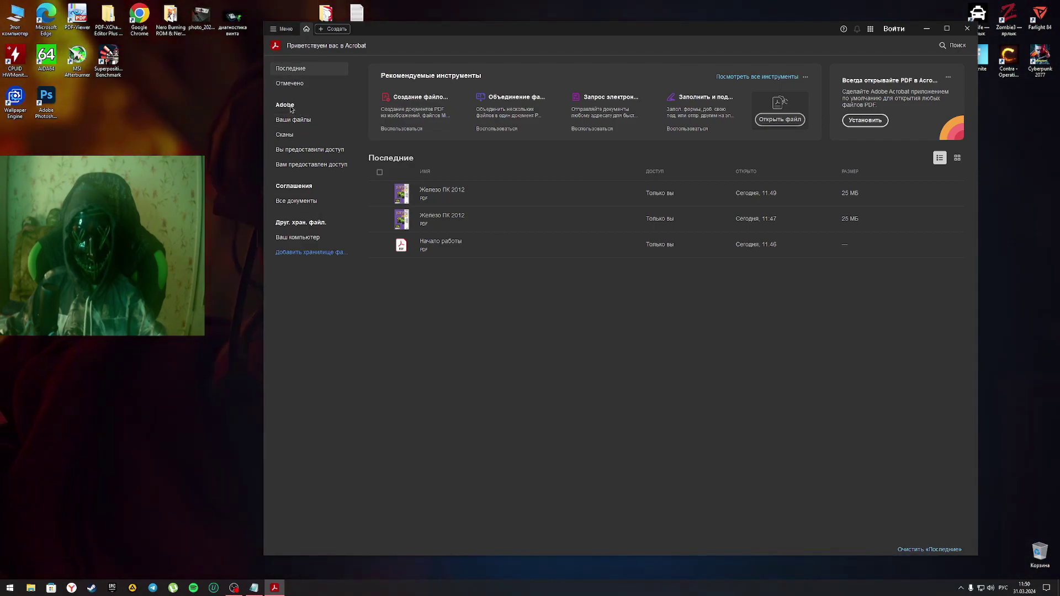
{"action": "left_click", "coordinate": [280, 29]}
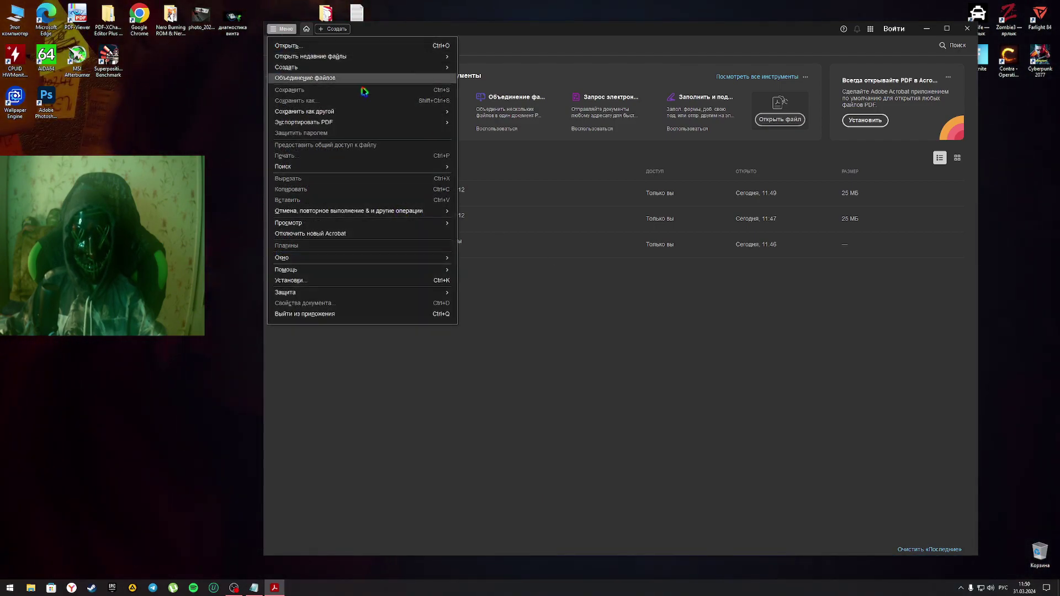
{"action": "left_click", "coordinate": [597, 298]}
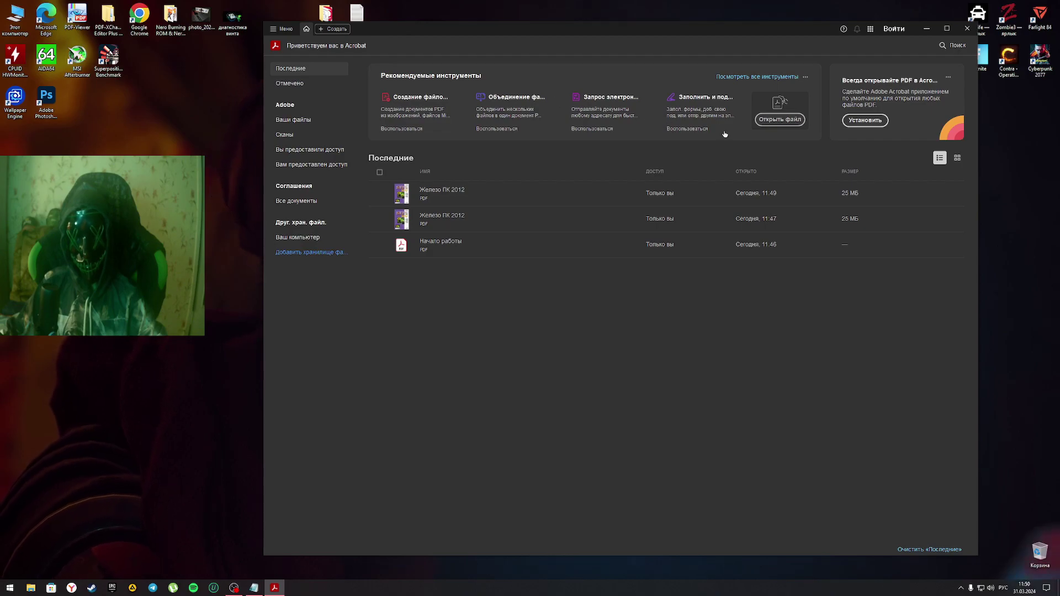
{"action": "left_click_drag", "start_coordinate": [767, 37], "coordinate": [600, 54]}
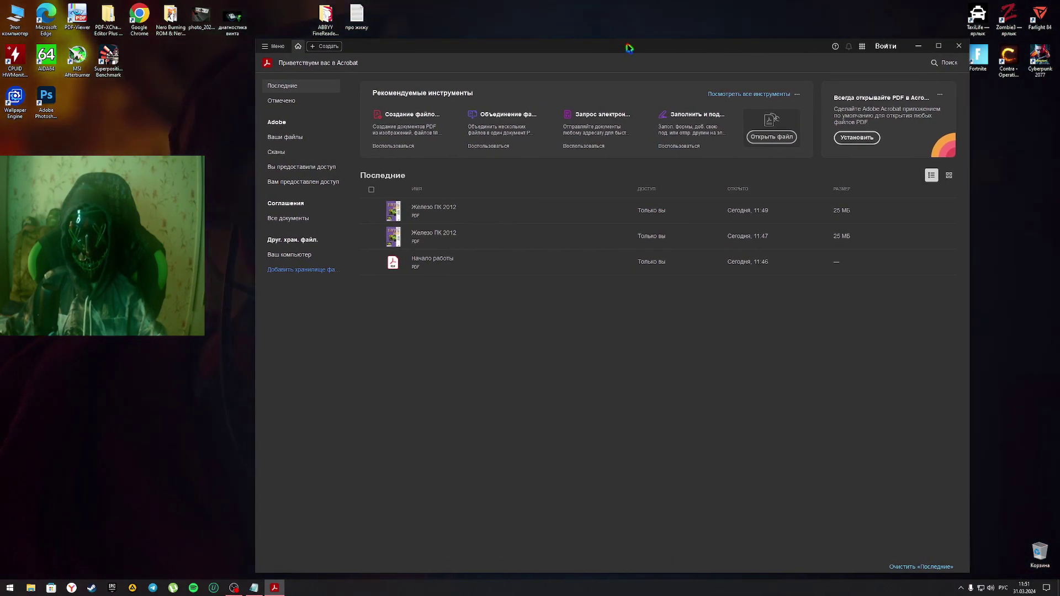
Open Железо ПК 2012.pdf and export it as a Word Document saved to the Desktop.
{"action": "left_click", "coordinate": [268, 47]}
{"action": "mouse_move", "coordinate": [296, 139]}
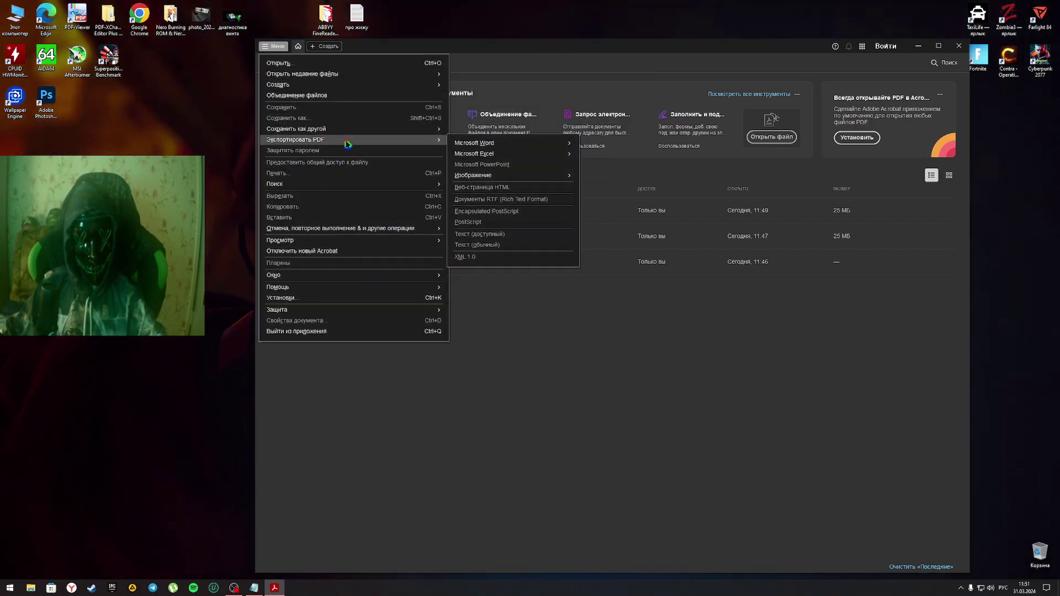
{"action": "mouse_move", "coordinate": [474, 143]}
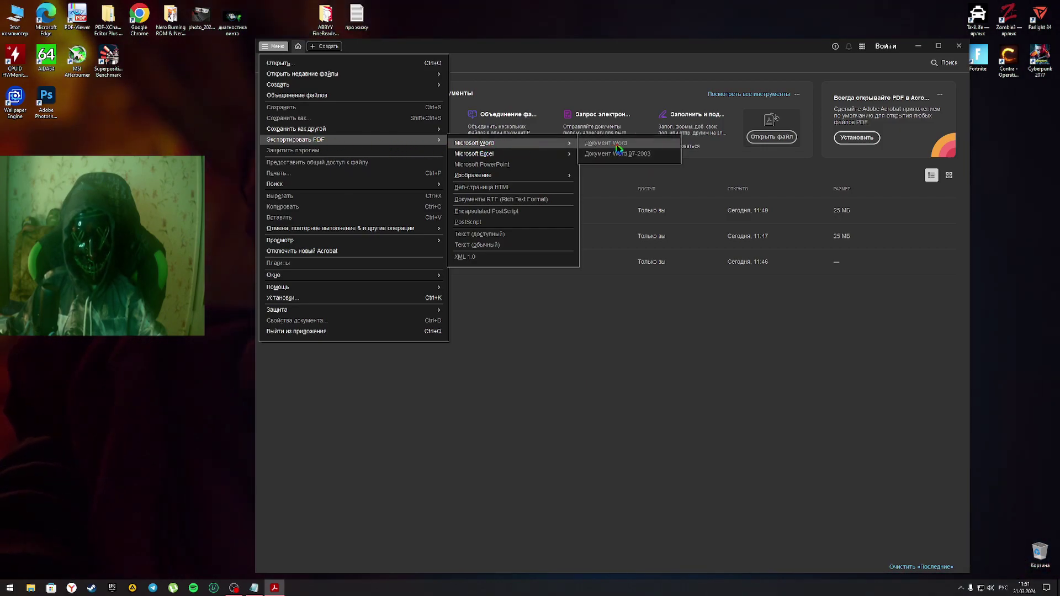
{"action": "left_click", "coordinate": [710, 296]}
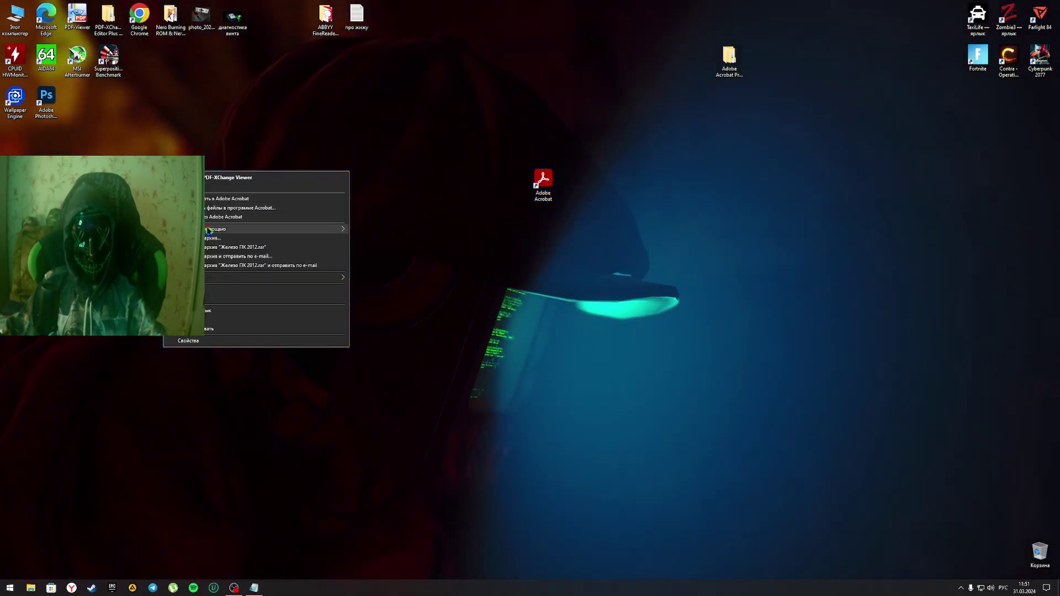
{"action": "mouse_move", "coordinate": [248, 229]}
{"action": "left_click", "coordinate": [375, 229]}
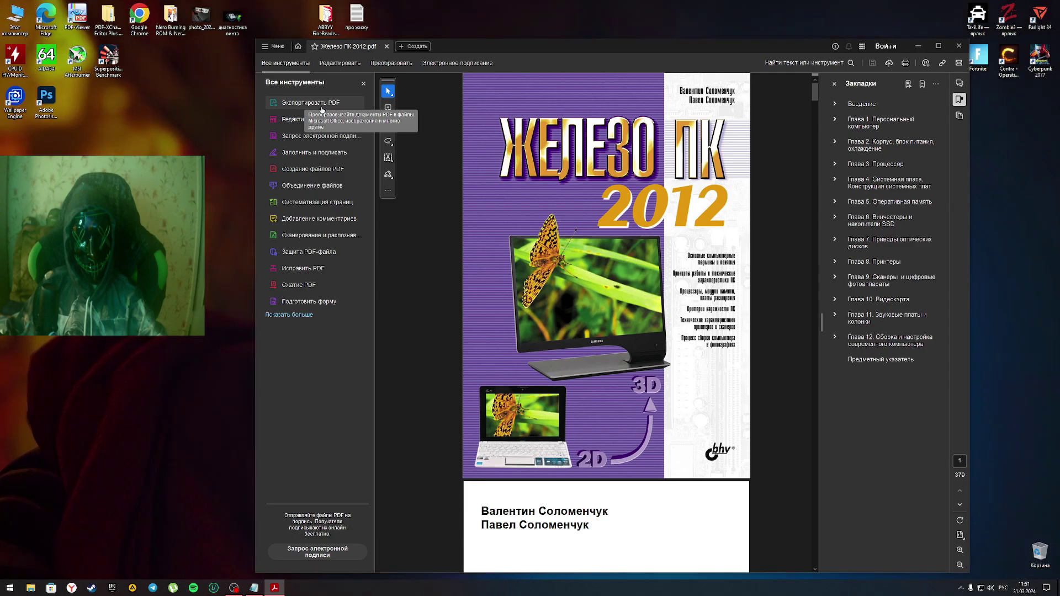
{"action": "left_click", "coordinate": [274, 46]}
{"action": "mouse_move", "coordinate": [296, 139]}
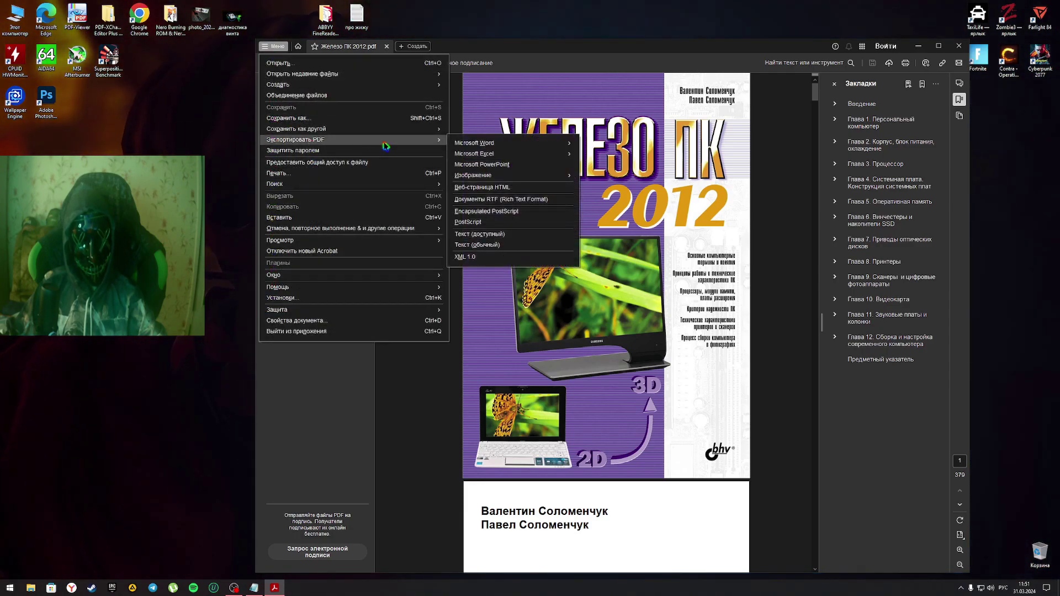
{"action": "mouse_move", "coordinate": [475, 142]}
{"action": "left_click", "coordinate": [604, 144]}
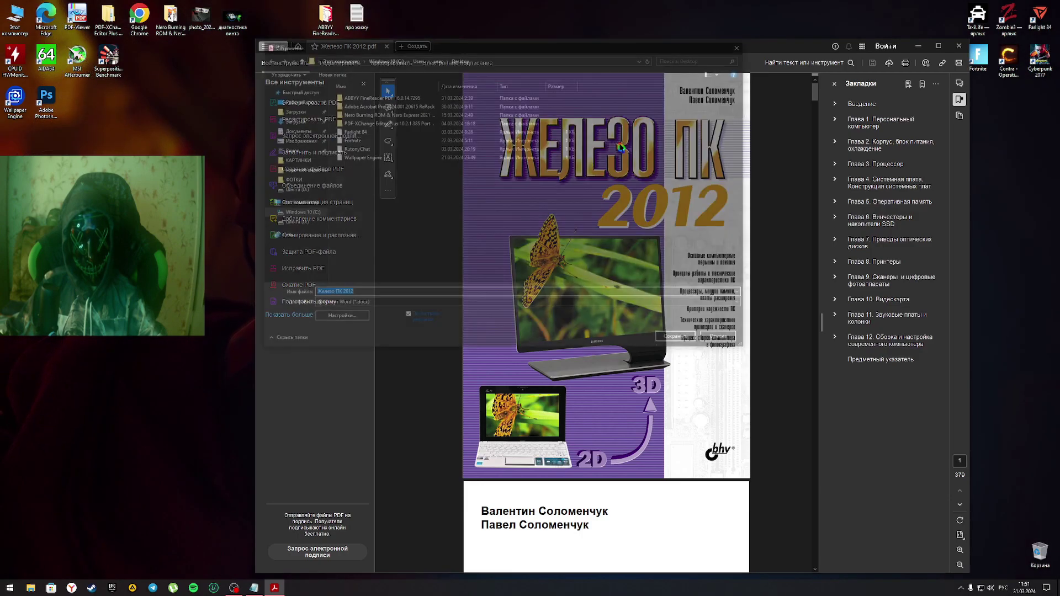
{"action": "left_click", "coordinate": [296, 100]}
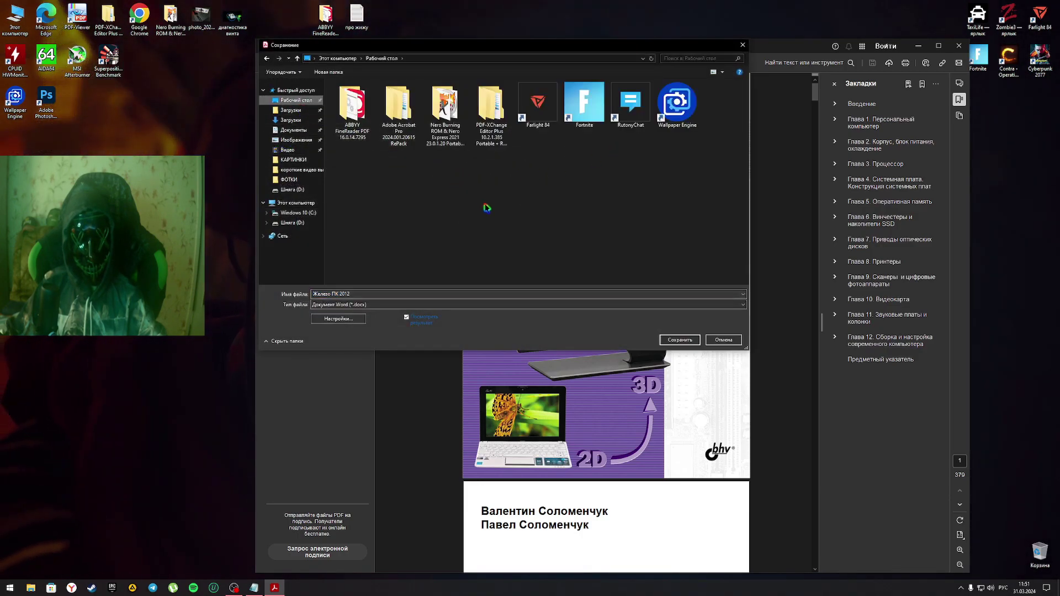
{"action": "left_click", "coordinate": [694, 341]}
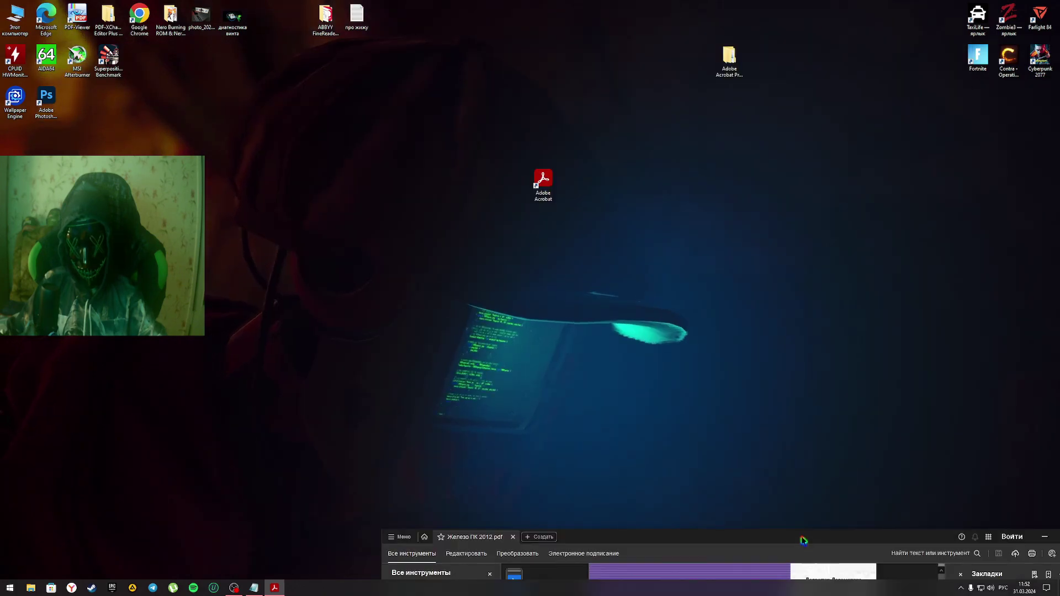
Bring up the file-open dialog and browse to this computer's drives.
{"action": "mouse_move", "coordinate": [800, 540]}
{"action": "left_mouse_down"}
{"action": "mouse_move", "coordinate": [658, 126]}
{"action": "mouse_move", "coordinate": [636, 24]}
{"action": "mouse_move", "coordinate": [640, 45]}
{"action": "left_mouse_up"}
{"action": "scroll", "coordinate": [573, 276], "scroll_direction": "down", "scroll_amount": 5}
{"action": "left_click", "coordinate": [295, 39]}
{"action": "left_click", "coordinate": [312, 70]}
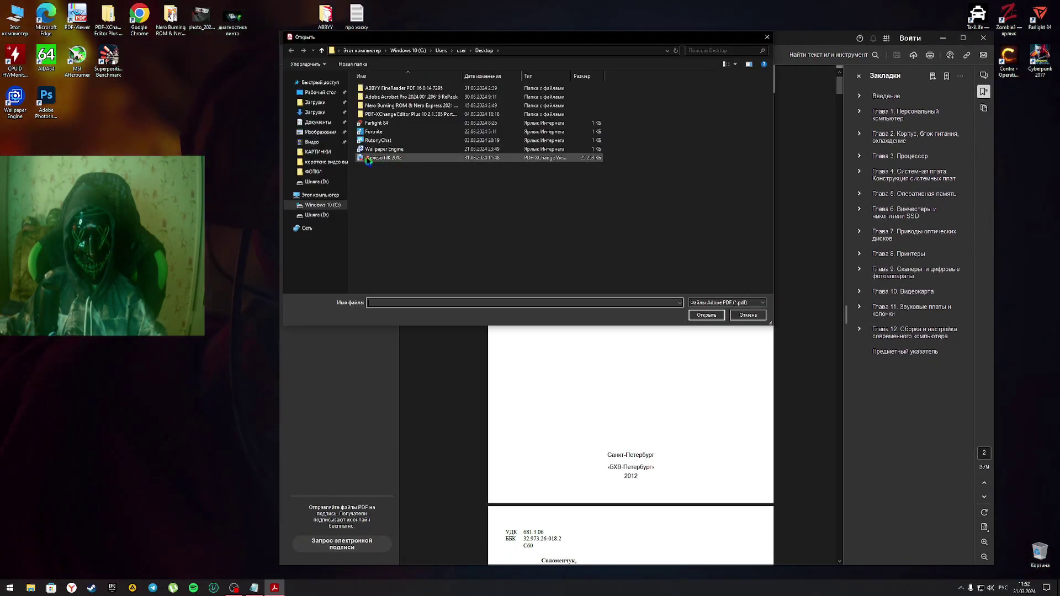
{"action": "left_click", "coordinate": [334, 197]}
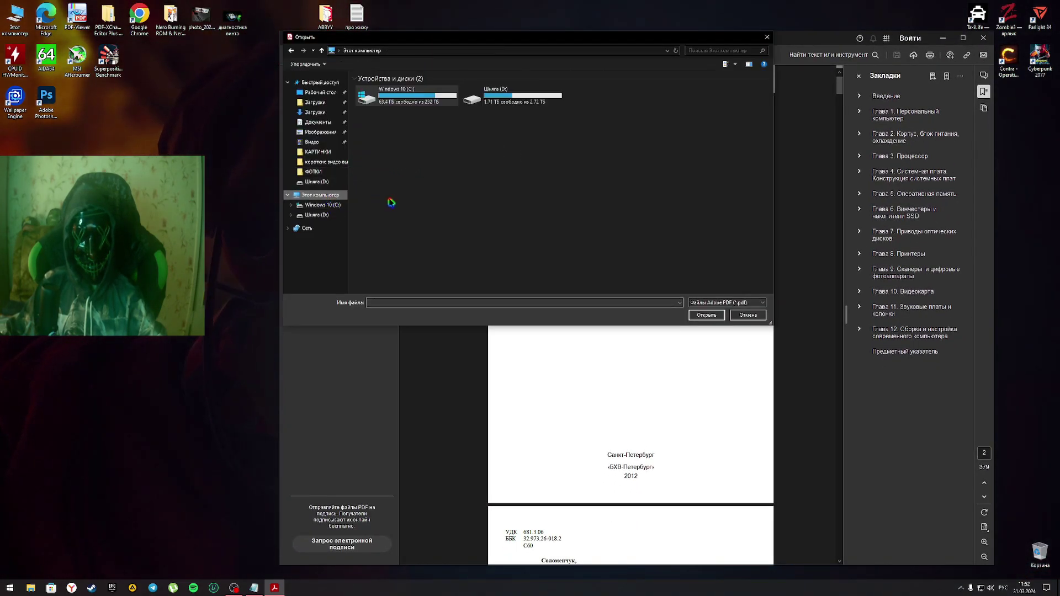
Browse the ЛИТЕРАТУРА folder on drive D:, selecting the Hackpdf subfolder.
{"action": "double_click", "coordinate": [512, 117]}
{"action": "double_click", "coordinate": [425, 218]}
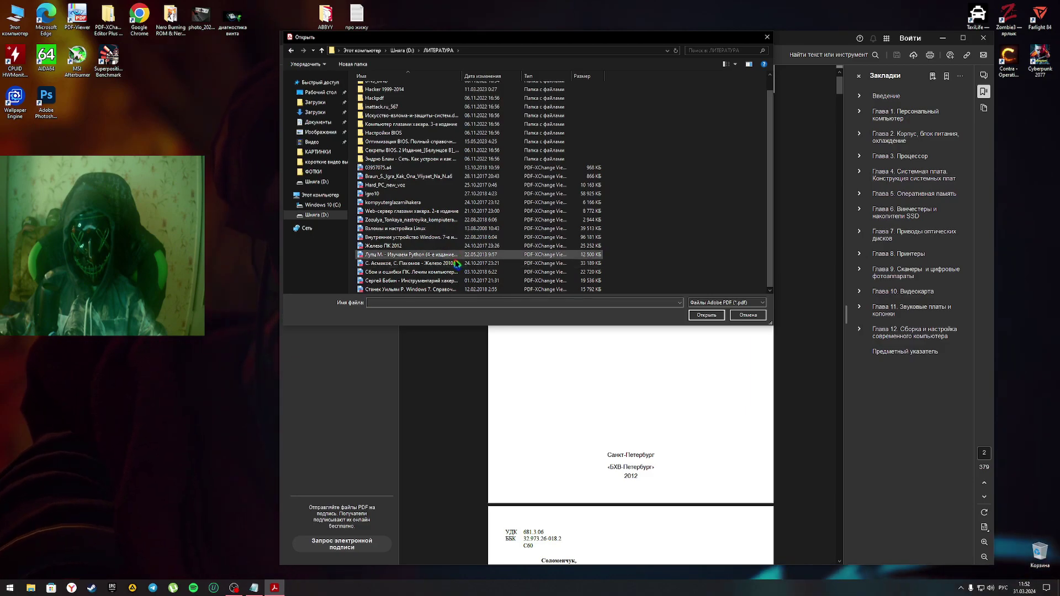
{"action": "scroll", "coordinate": [454, 263], "scroll_direction": "up", "scroll_amount": 1}
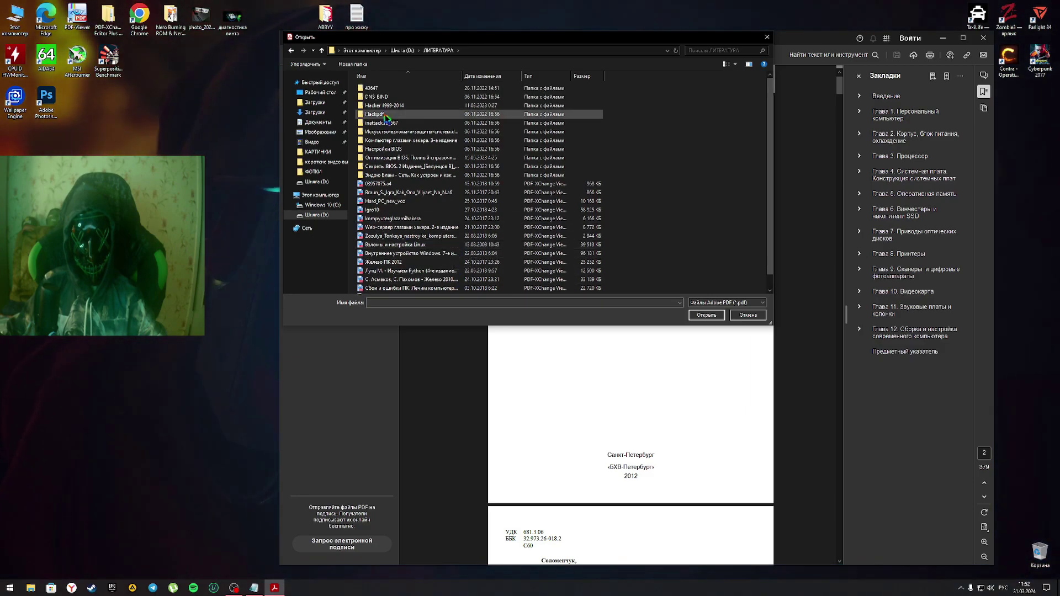
{"action": "left_click", "coordinate": [420, 114]}
{"action": "scroll", "coordinate": [442, 128], "scroll_direction": "down", "scroll_amount": 1}
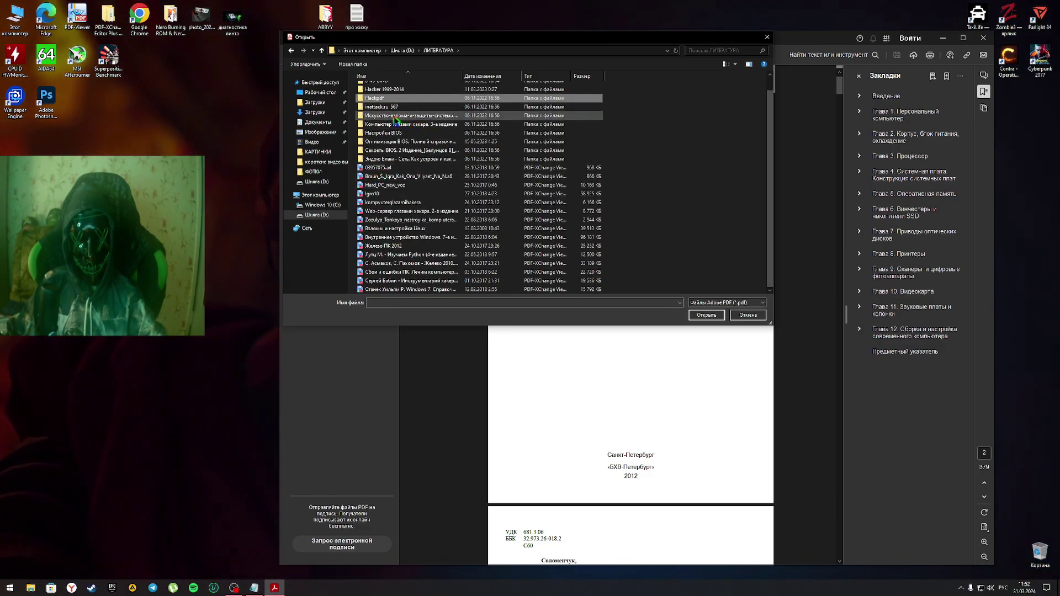
{"action": "left_click_drag", "start_coordinate": [566, 44], "coordinate": [611, 77]}
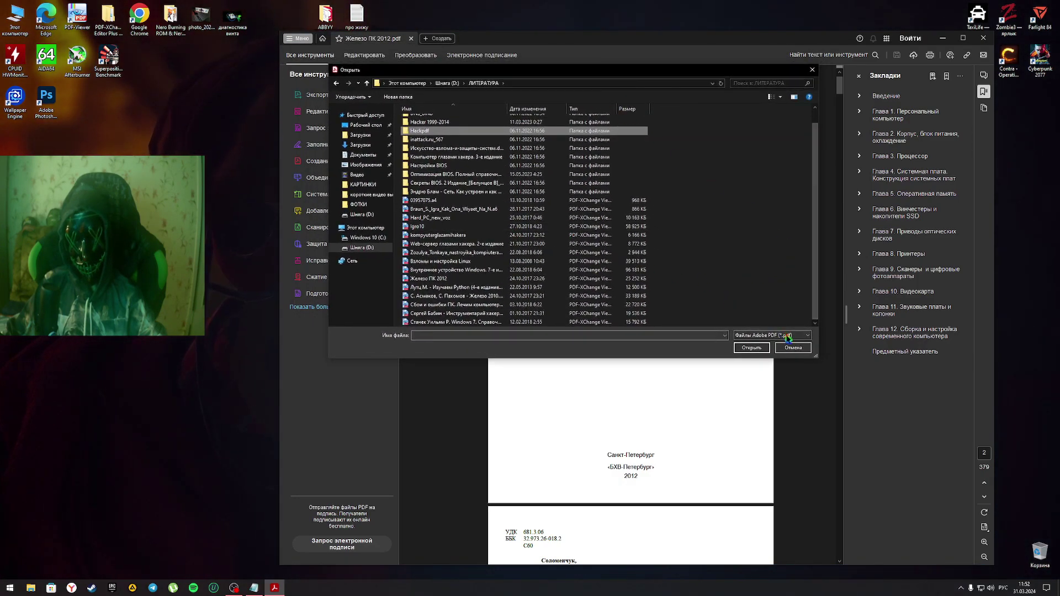
{"action": "scroll", "coordinate": [435, 191], "scroll_direction": "up", "scroll_amount": 1}
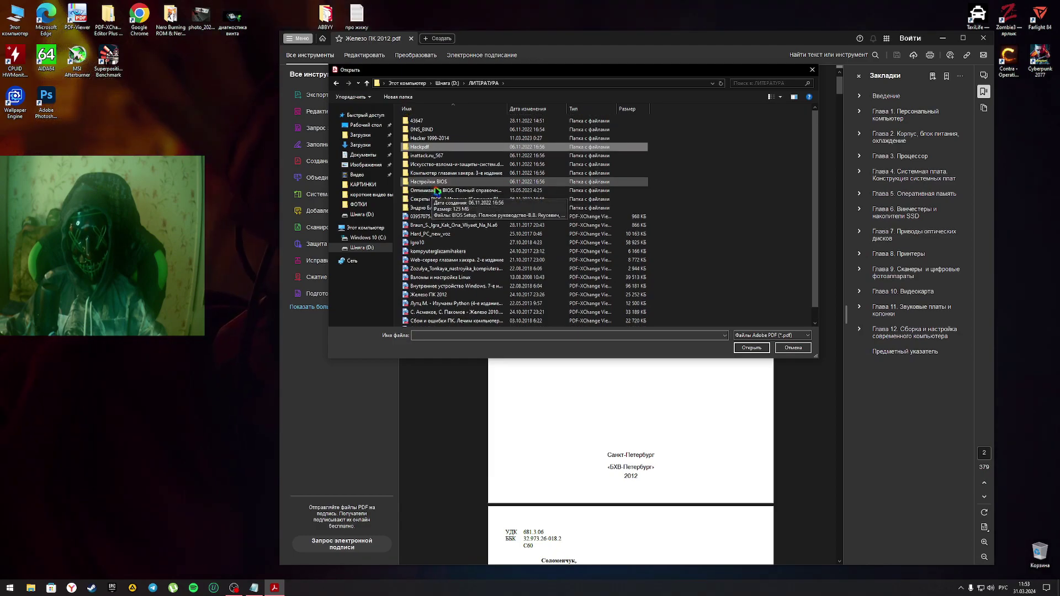
Cancel the file-open dialog without opening anything.
{"action": "left_click", "coordinate": [794, 348]}
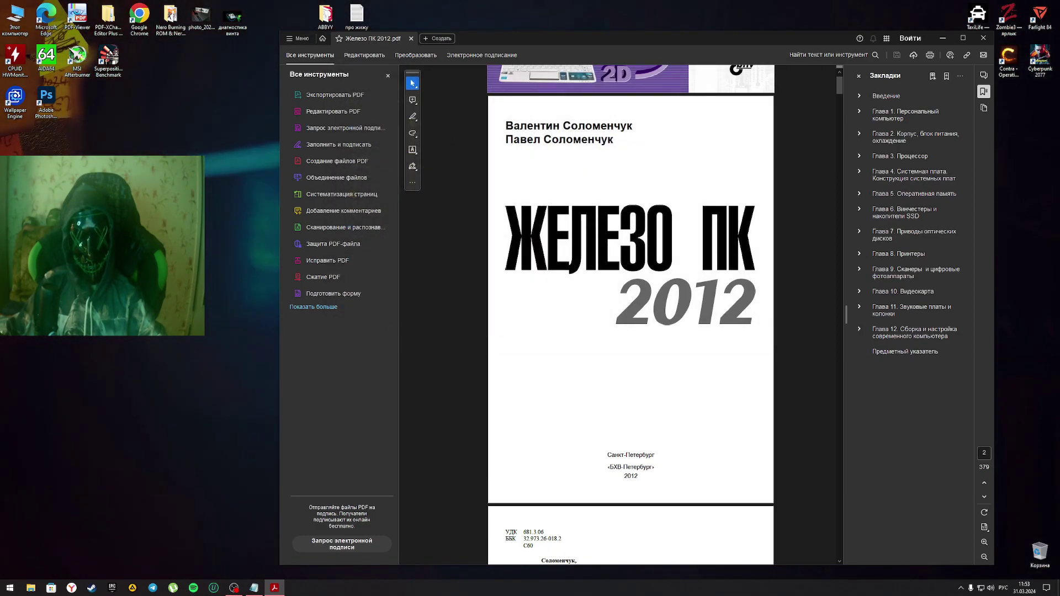
{"action": "right_click", "coordinate": [122, 321]}
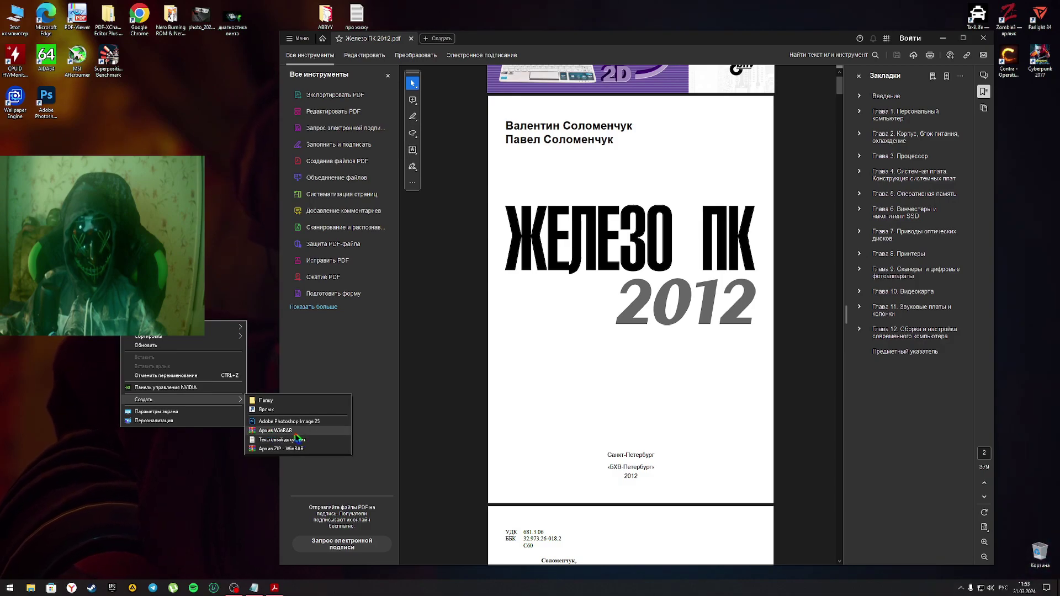
{"action": "left_click", "coordinate": [297, 439]}
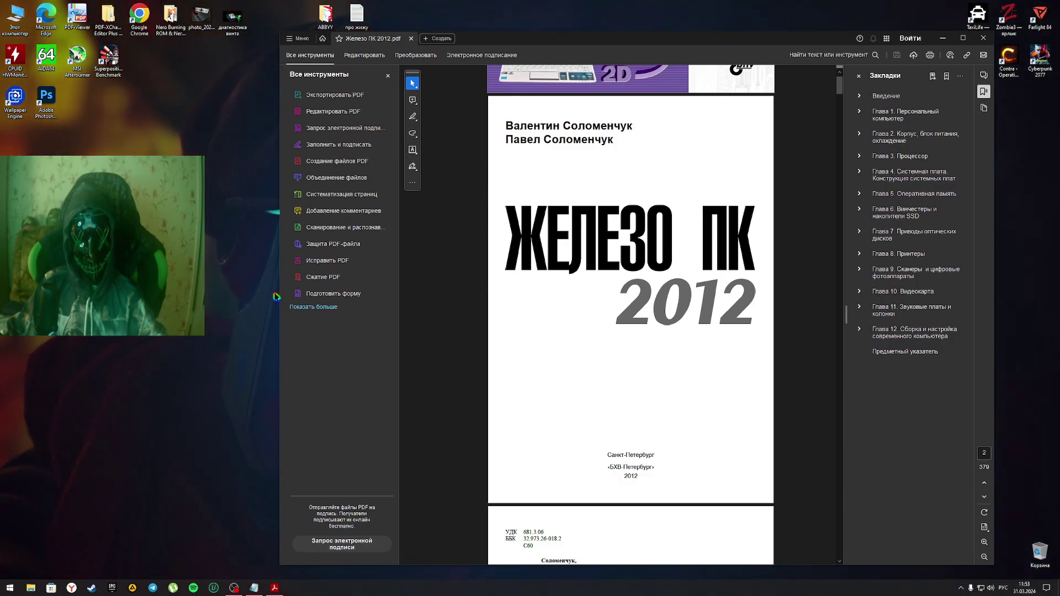
Open the ДОКИ folder on drive D: in File Explorer and pick up operator.doc.
{"action": "double_click", "coordinate": [15, 16]}
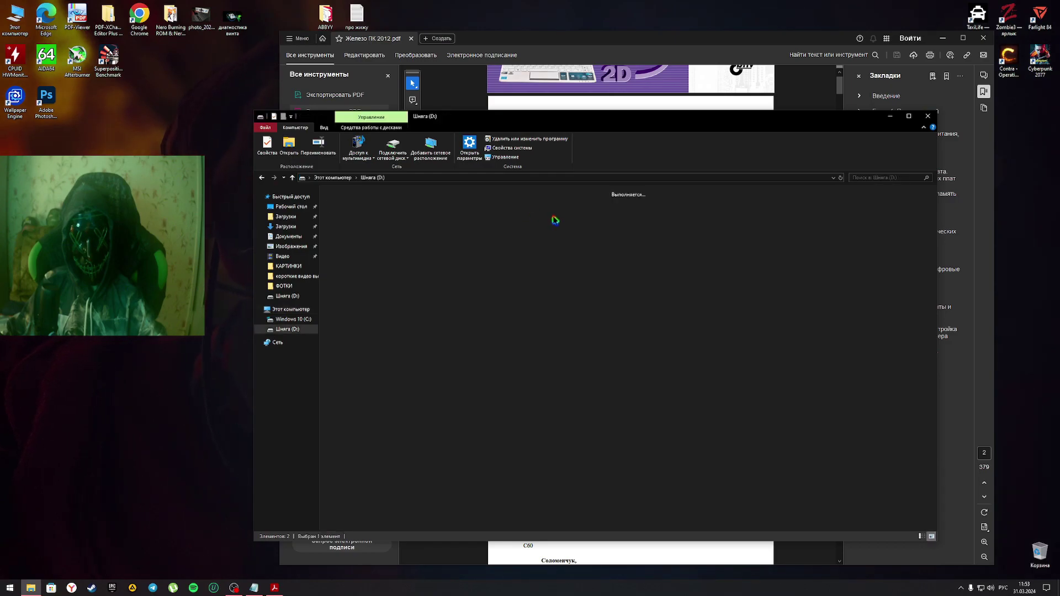
{"action": "double_click", "coordinate": [674, 210]}
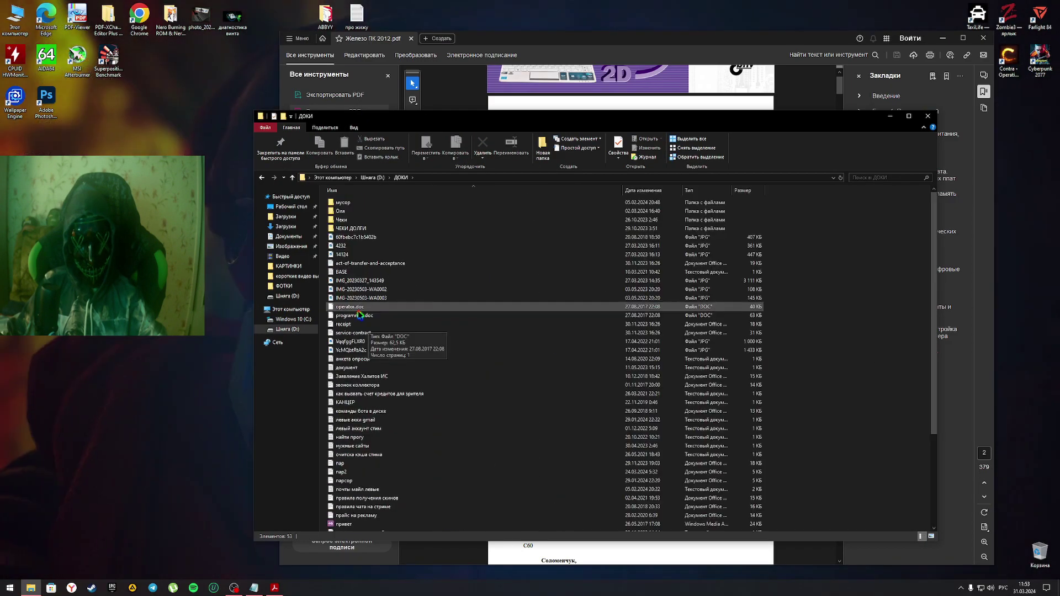
{"action": "left_click_drag", "start_coordinate": [356, 307], "coordinate": [296, 312]}
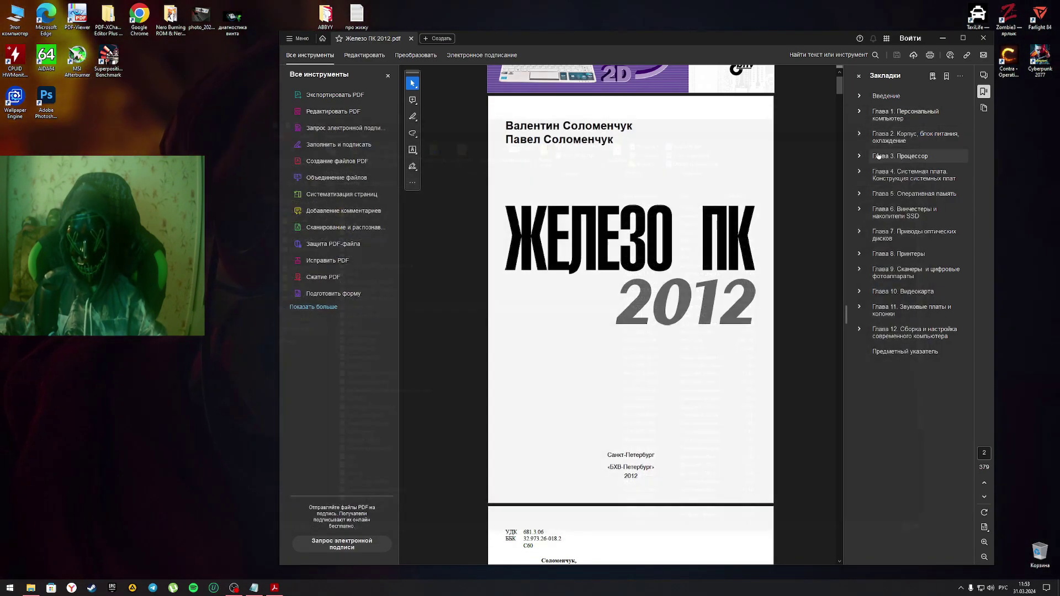
Drop operator.doc onto the PDF page and dismiss the language-detection notice.
{"action": "left_click_drag", "start_coordinate": [205, 310], "coordinate": [198, 396]}
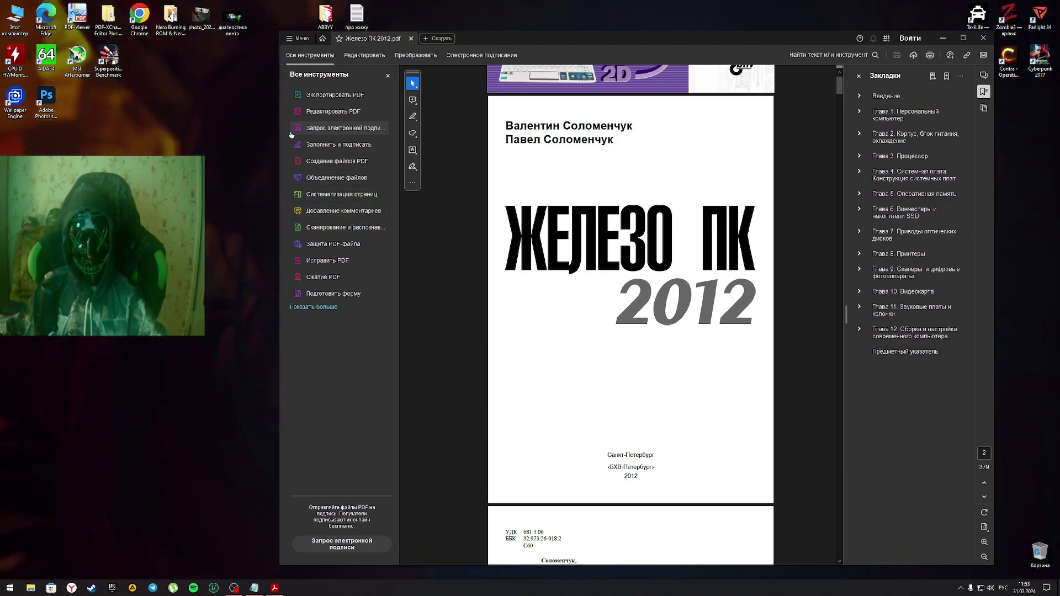
{"action": "left_click_drag", "start_coordinate": [536, 240], "coordinate": [536, 242]}
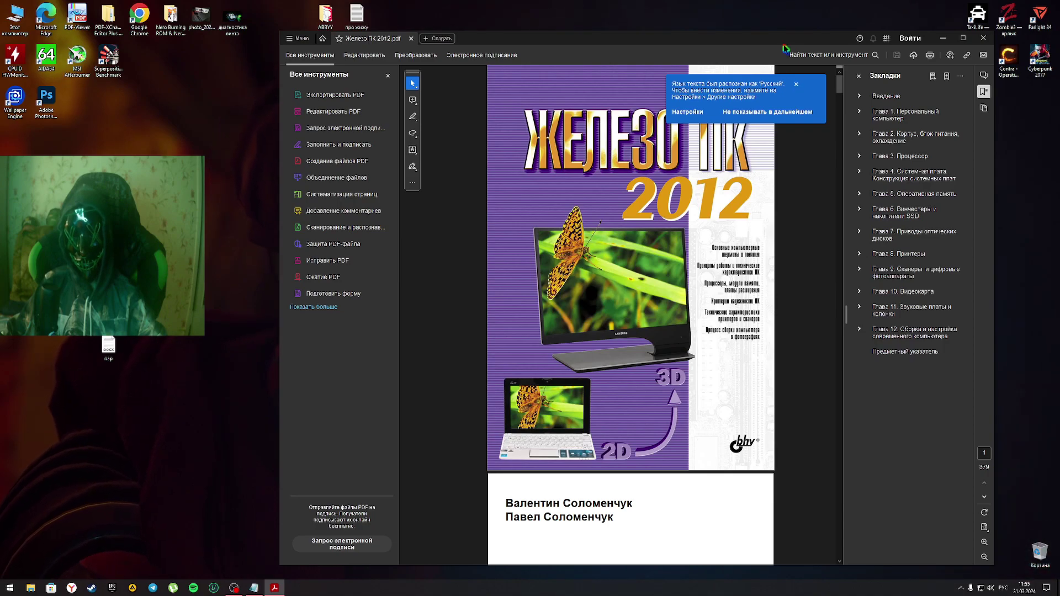
{"action": "left_click_drag", "start_coordinate": [784, 48], "coordinate": [736, 41]}
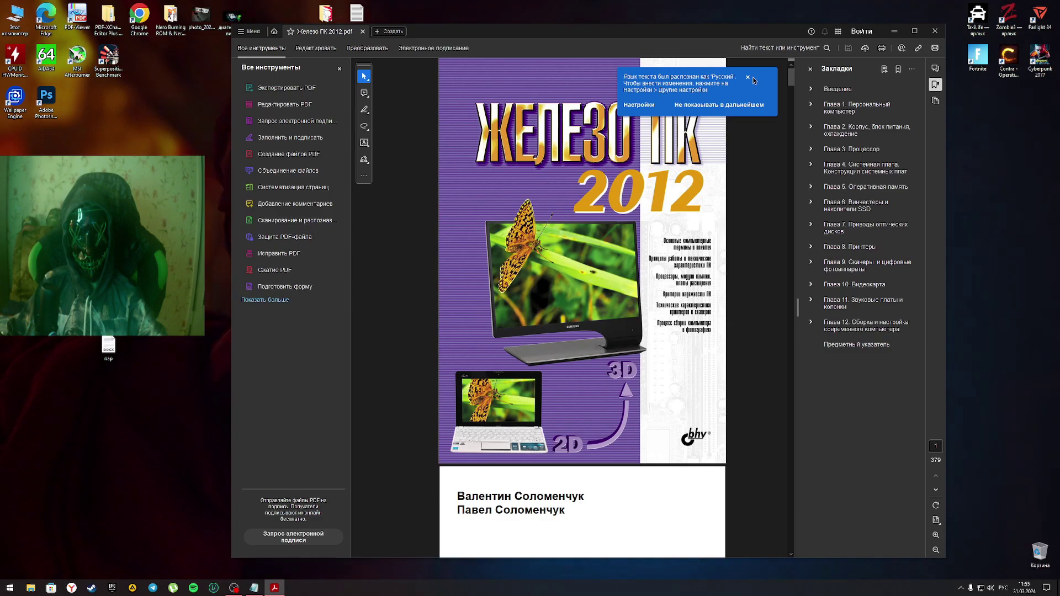
{"action": "left_click", "coordinate": [748, 77]}
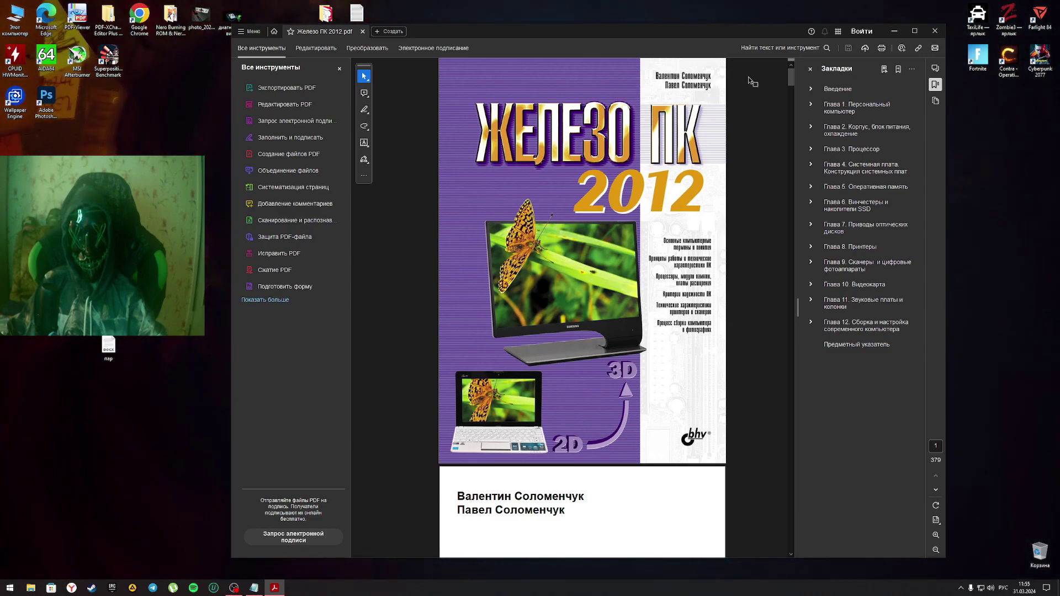
Scroll the page and reposition the Acrobat window on screen.
{"action": "scroll", "coordinate": [557, 180], "scroll_direction": "down", "scroll_amount": 3}
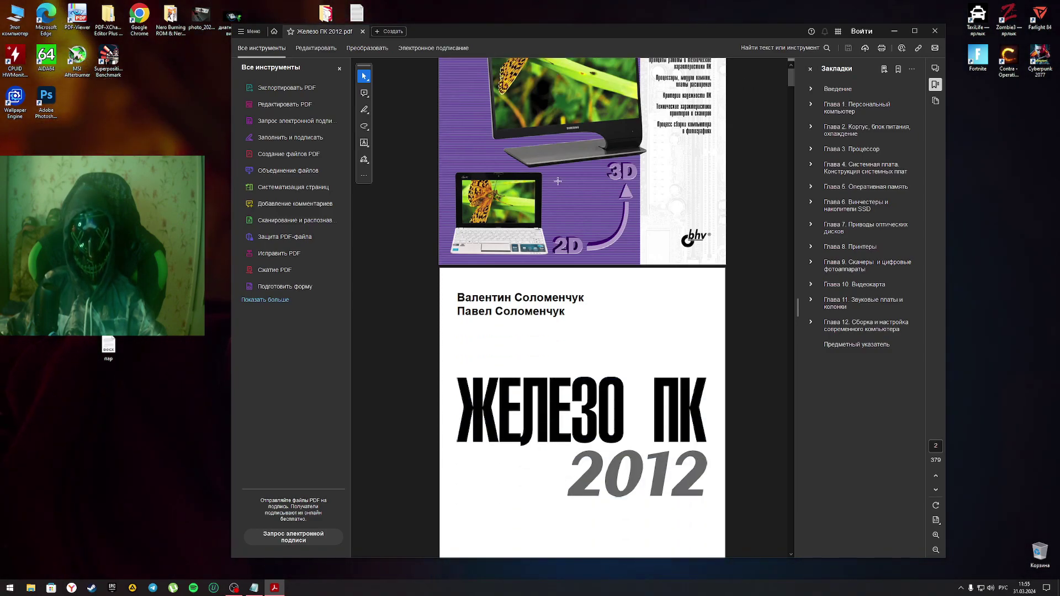
{"action": "scroll", "coordinate": [557, 180], "scroll_direction": "up", "scroll_amount": 3}
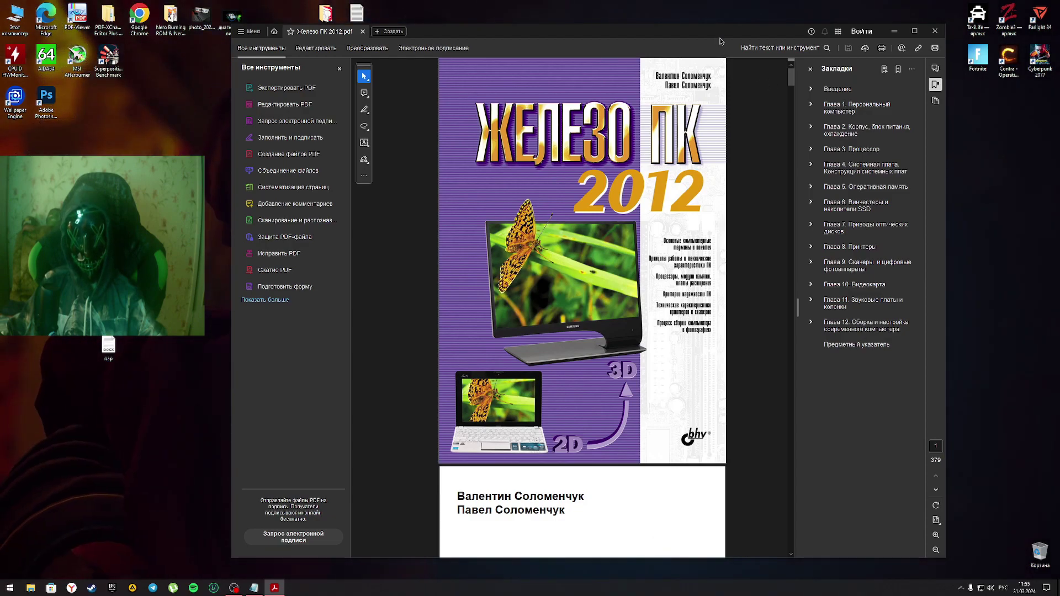
{"action": "left_click_drag", "start_coordinate": [699, 35], "coordinate": [724, 52]}
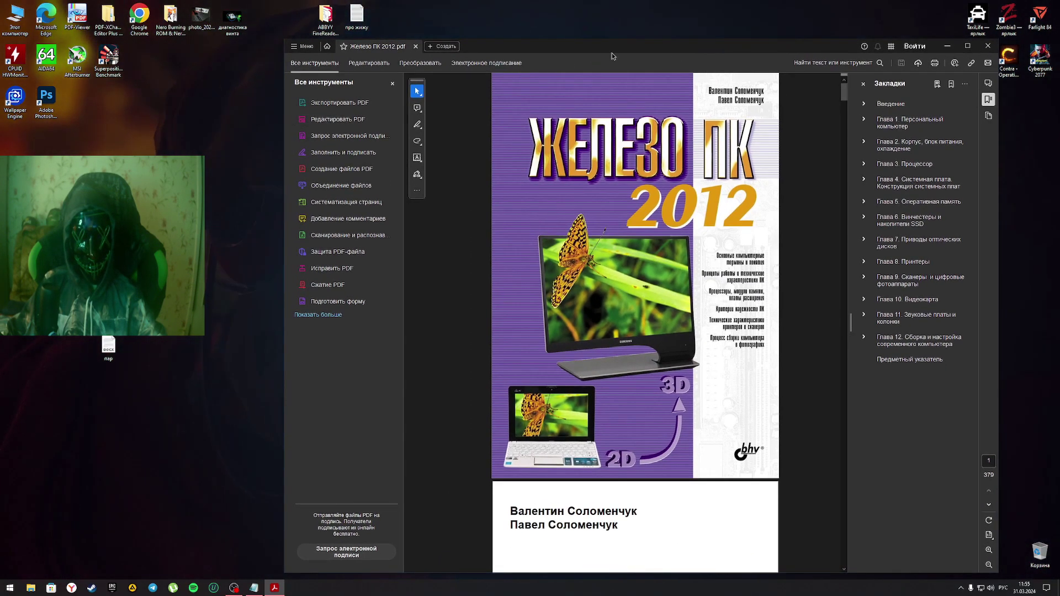
{"action": "left_click_drag", "start_coordinate": [612, 56], "coordinate": [575, 51]}
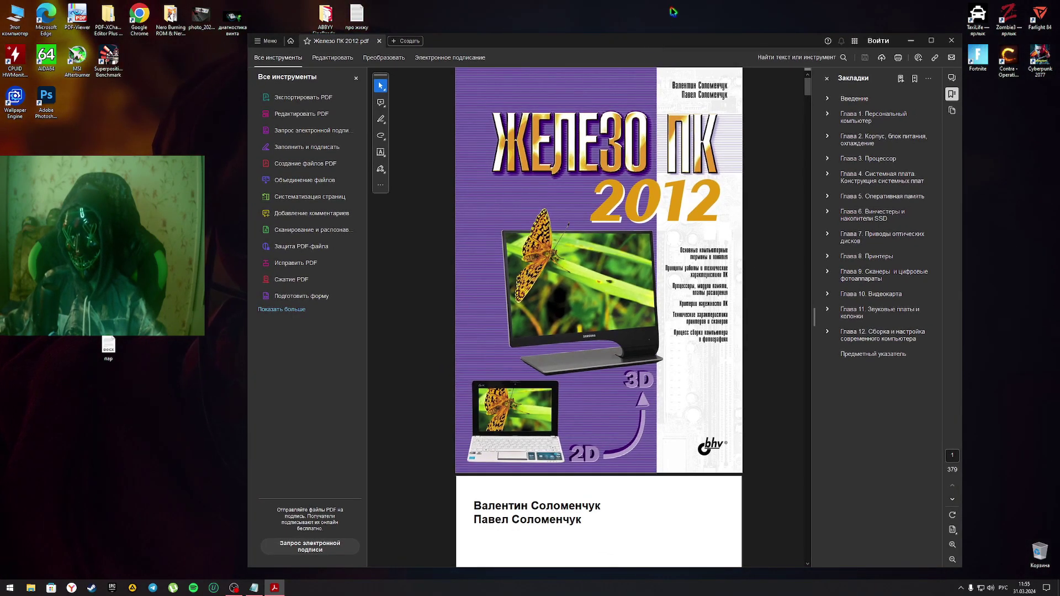
{"action": "left_click_drag", "start_coordinate": [719, 50], "coordinate": [725, 51]}
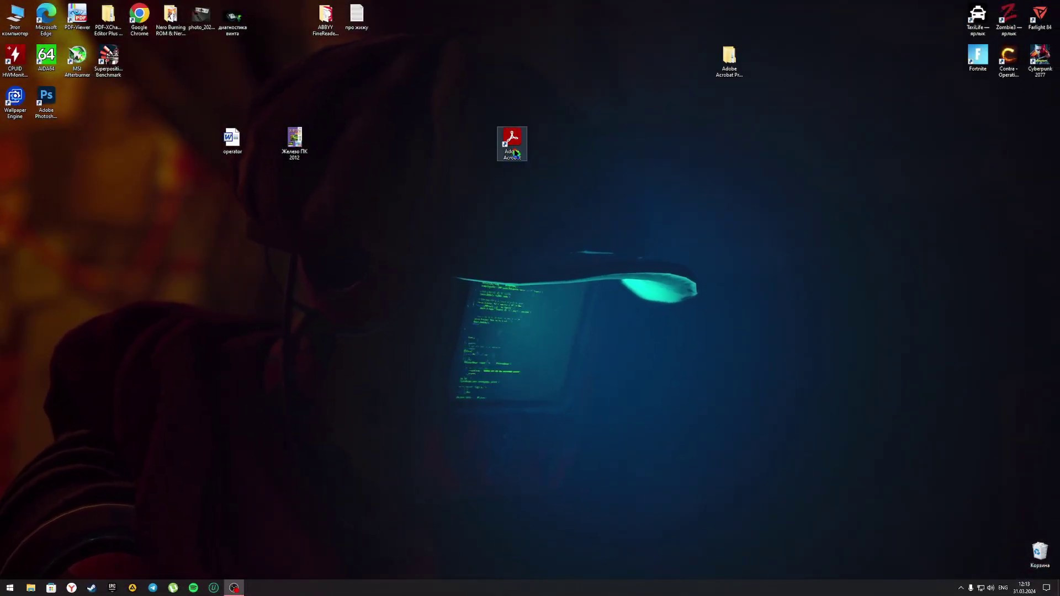
Launch Adobe Acrobat from the desktop and move the operator icon aside.
{"action": "mouse_move", "coordinate": [232, 138]}
{"action": "left_mouse_down"}
{"action": "mouse_move", "coordinate": [334, 222]}
{"action": "mouse_move", "coordinate": [264, 233]}
{"action": "left_mouse_up"}
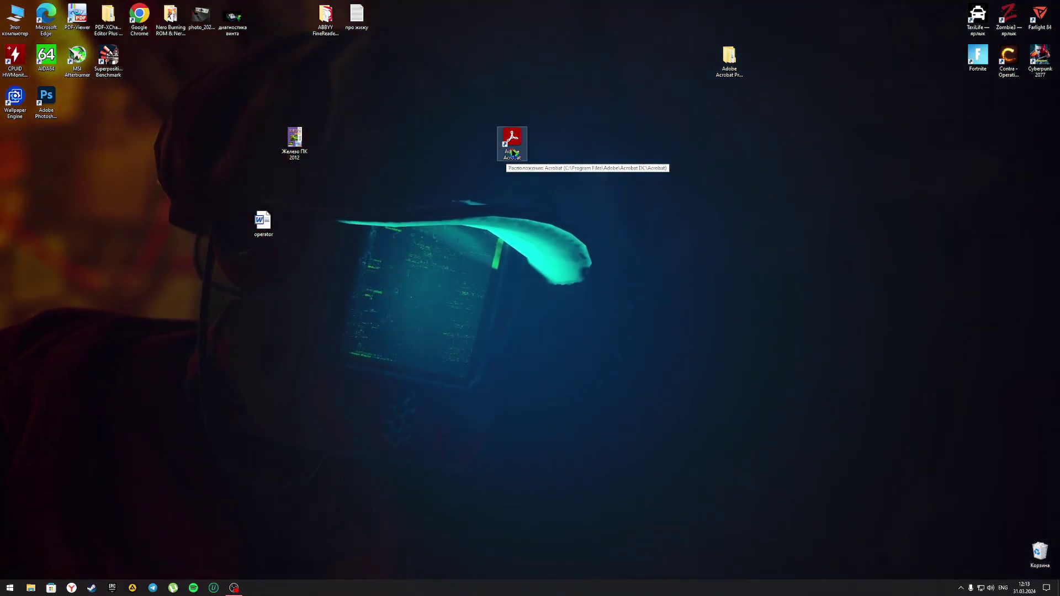
{"action": "left_click", "coordinate": [510, 153]}
{"action": "double_click", "coordinate": [510, 152]}
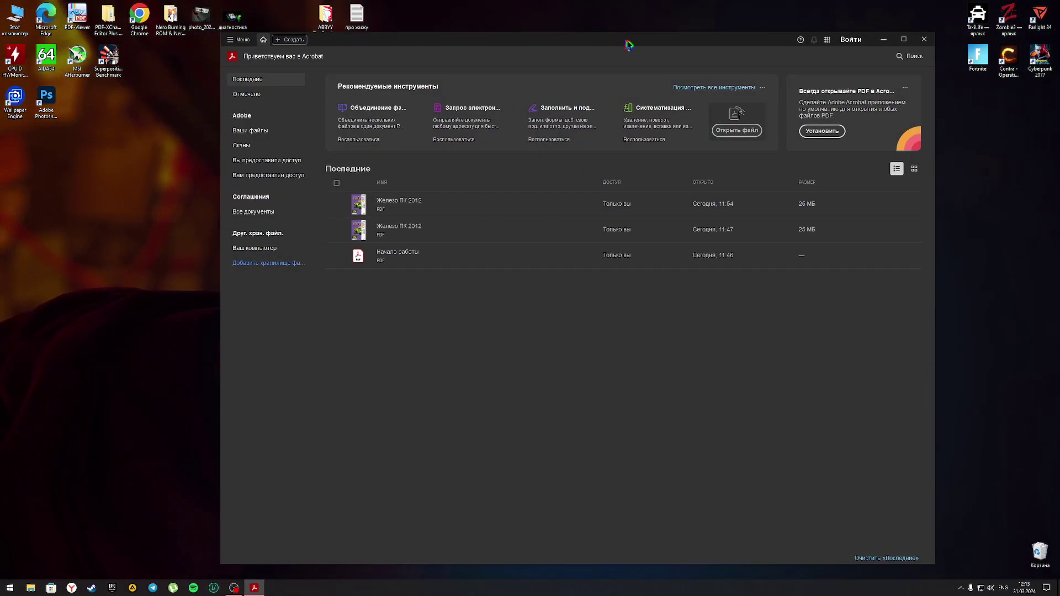
{"action": "left_click_drag", "start_coordinate": [709, 30], "coordinate": [703, 30]}
{"action": "left_click_drag", "start_coordinate": [263, 224], "coordinate": [140, 226]}
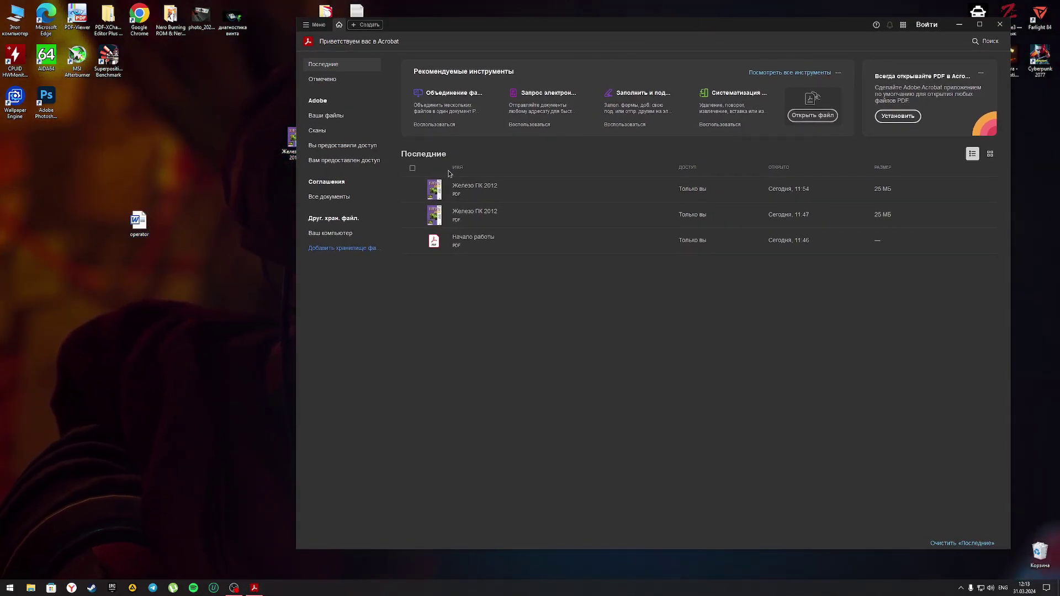
{"action": "left_click_drag", "start_coordinate": [622, 30], "coordinate": [592, 41]}
Create a new PDF from operator.doc via + Создать and Выбрать файл.
{"action": "left_click", "coordinate": [338, 34]}
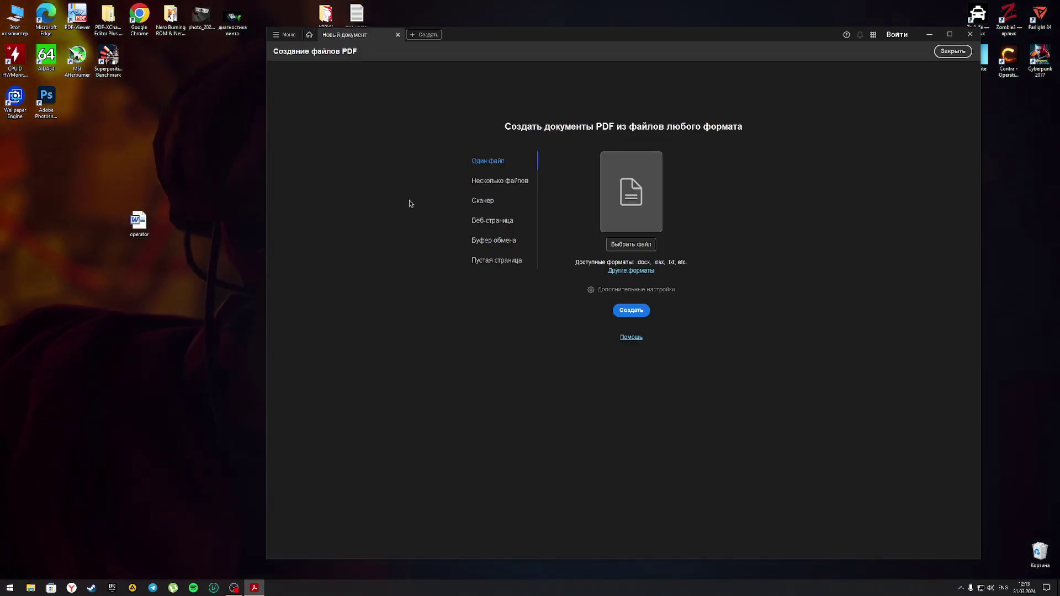
{"action": "left_click", "coordinate": [631, 244]}
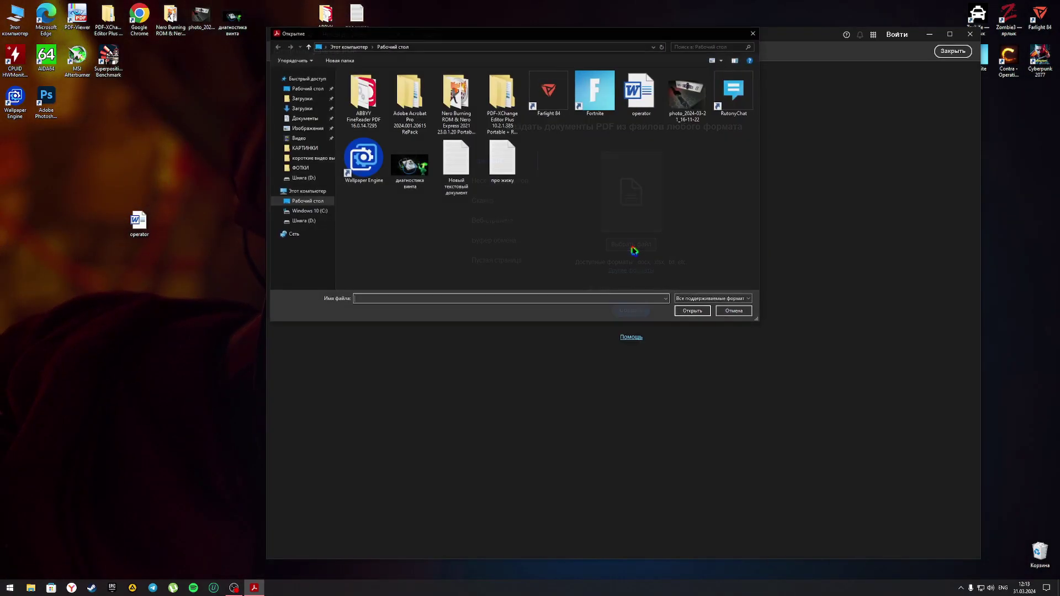
{"action": "double_click", "coordinate": [639, 99]}
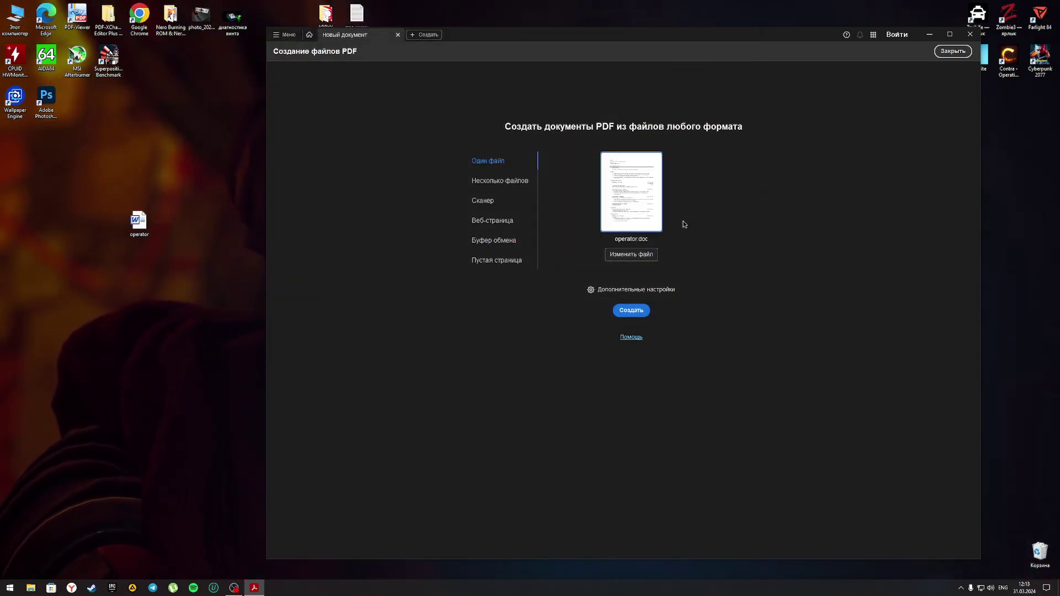
{"action": "left_click", "coordinate": [633, 310]}
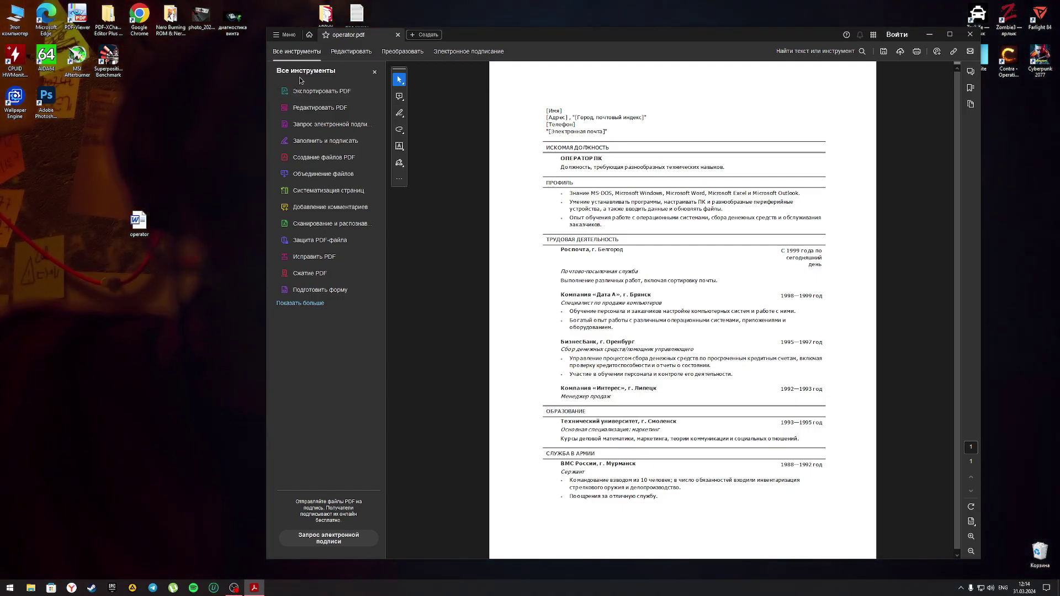
Save the converted résumé to the Desktop under the name operator.
{"action": "left_click", "coordinate": [285, 36]}
{"action": "mouse_move", "coordinate": [298, 172]}
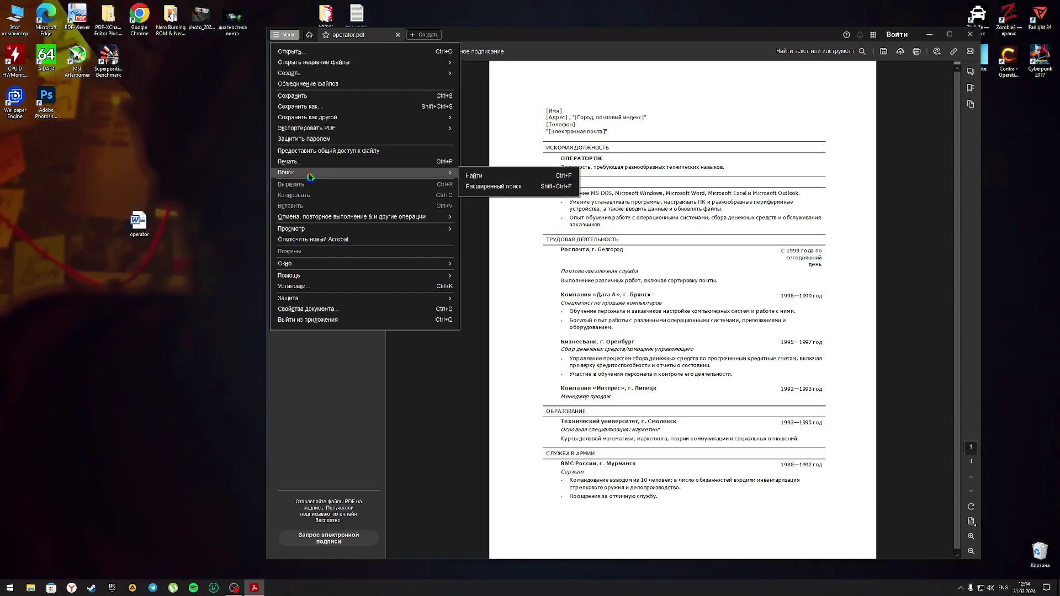
{"action": "left_click", "coordinate": [308, 107]}
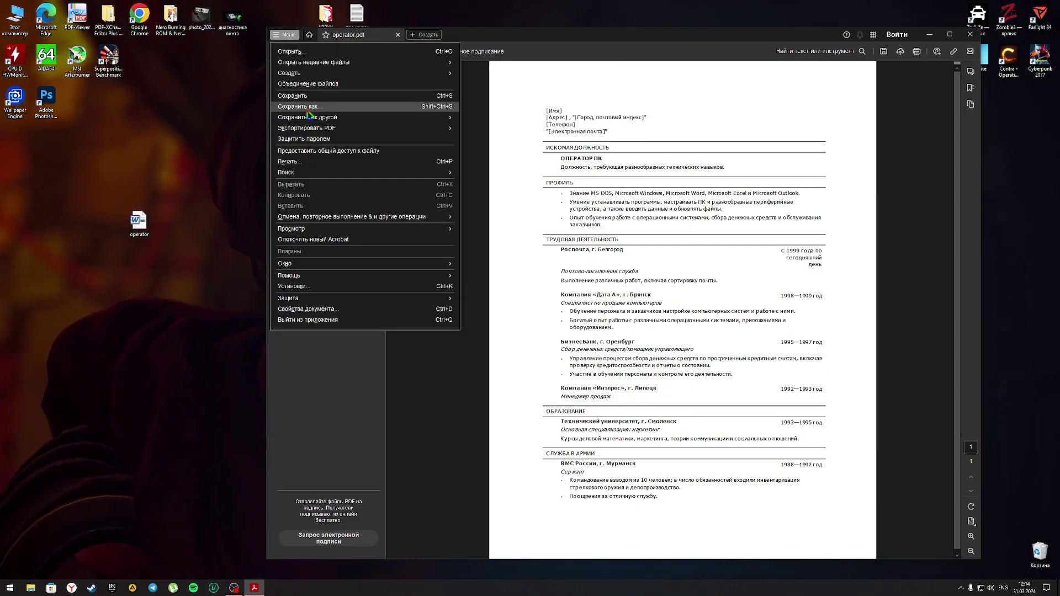
{"action": "left_click", "coordinate": [308, 109]}
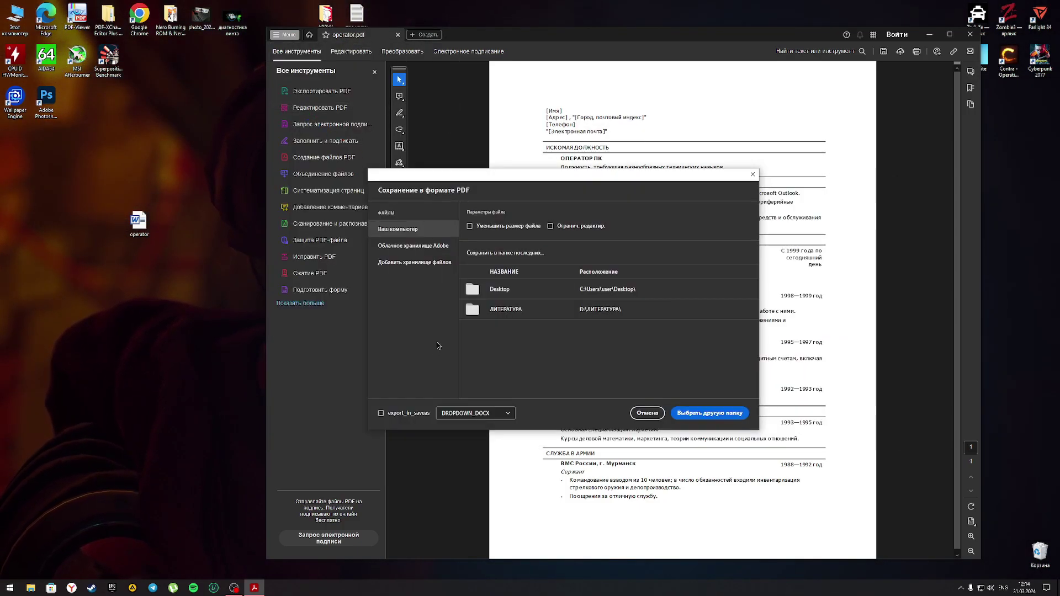
{"action": "left_click", "coordinate": [500, 290]}
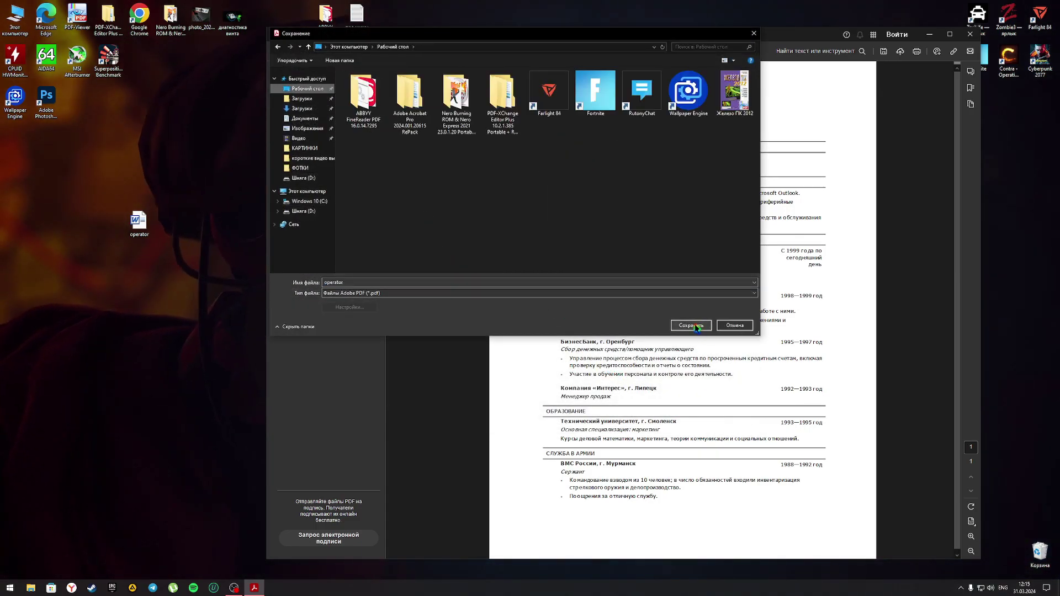
{"action": "left_click", "coordinate": [693, 326]}
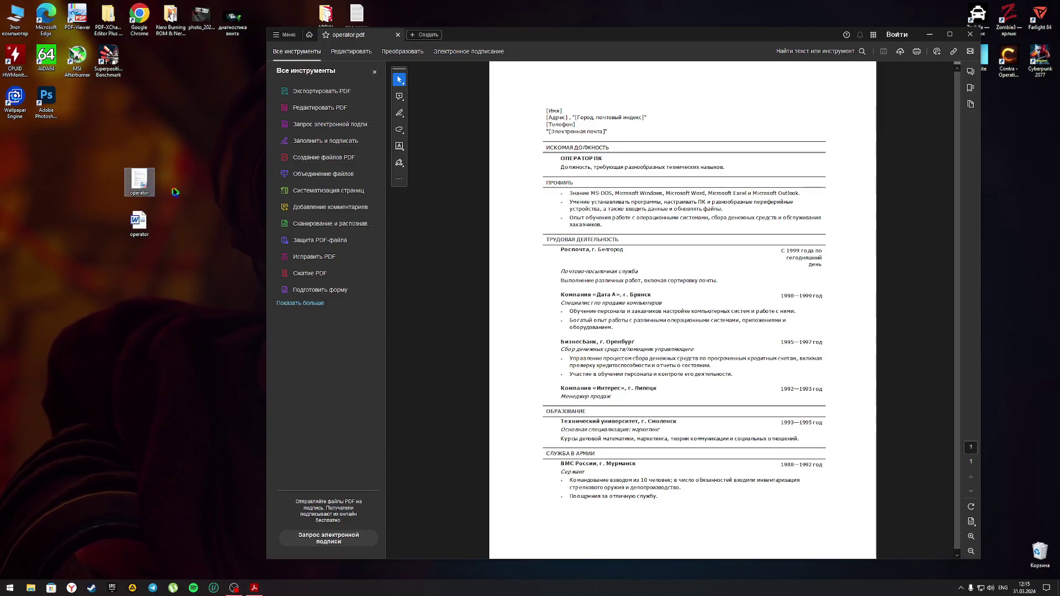
Check the file properties of operator.pdf on the desktop.
{"action": "right_click", "coordinate": [148, 187]}
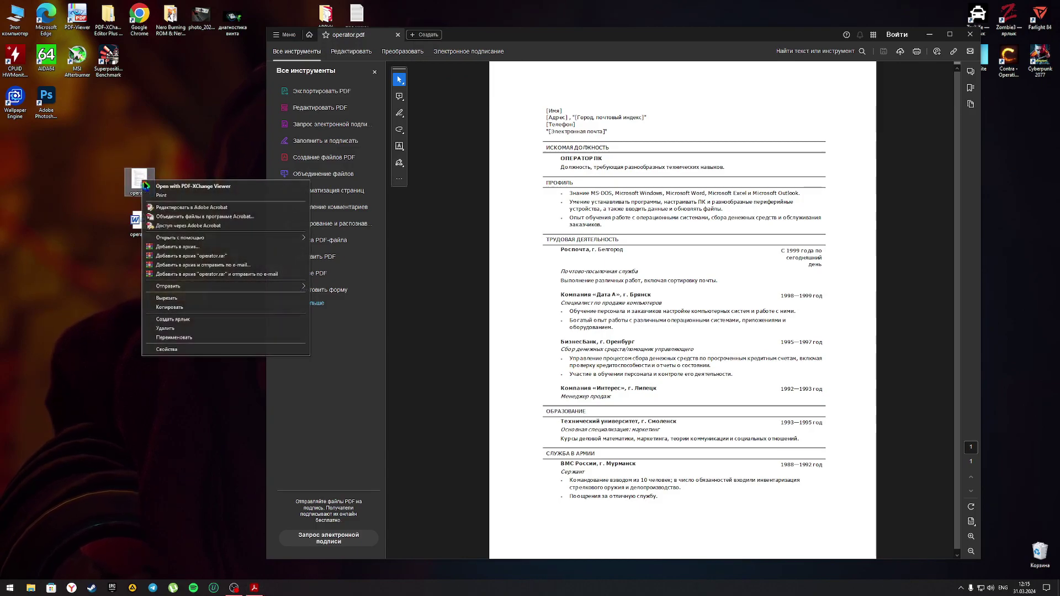
{"action": "left_click", "coordinate": [178, 349]}
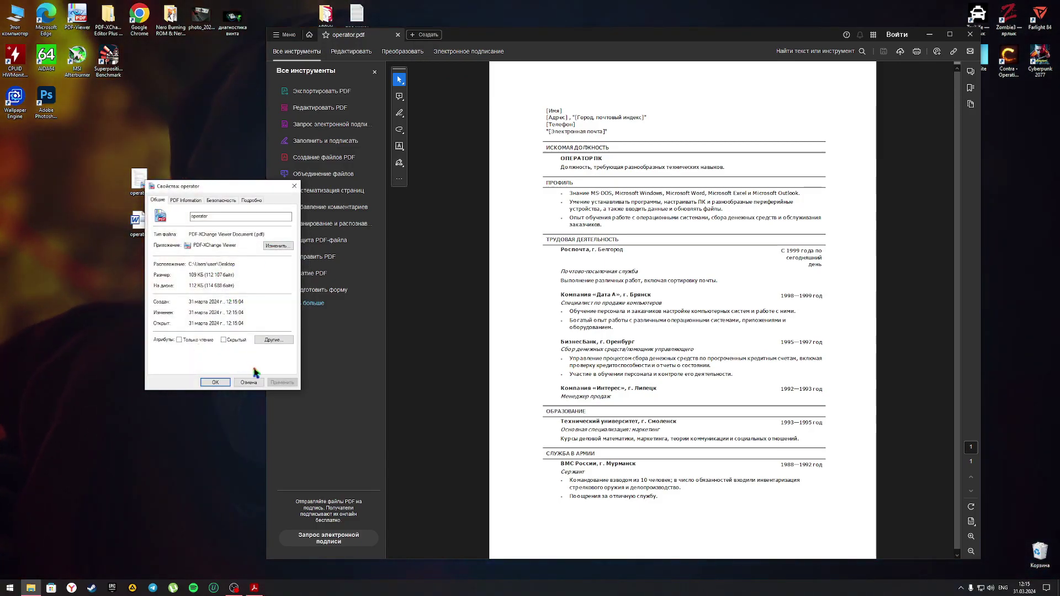
{"action": "left_click", "coordinate": [215, 382]}
Open operator.pdf in PDF-XChange Viewer and operator.doc in Word, then close both and Acrobat.
{"action": "double_click", "coordinate": [139, 182]}
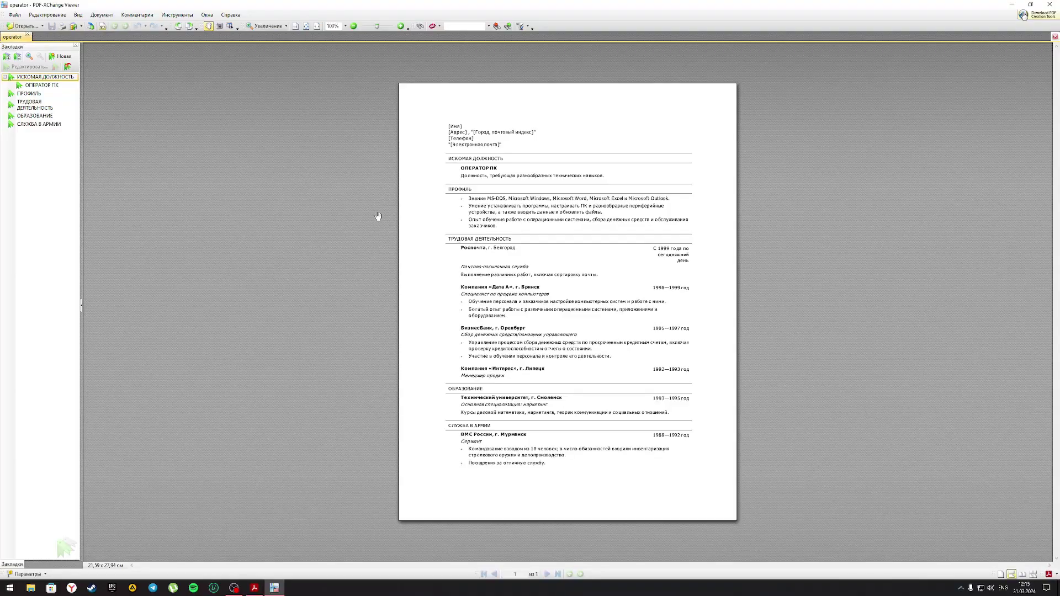
{"action": "left_click", "coordinate": [1049, 5]}
{"action": "double_click", "coordinate": [139, 224]}
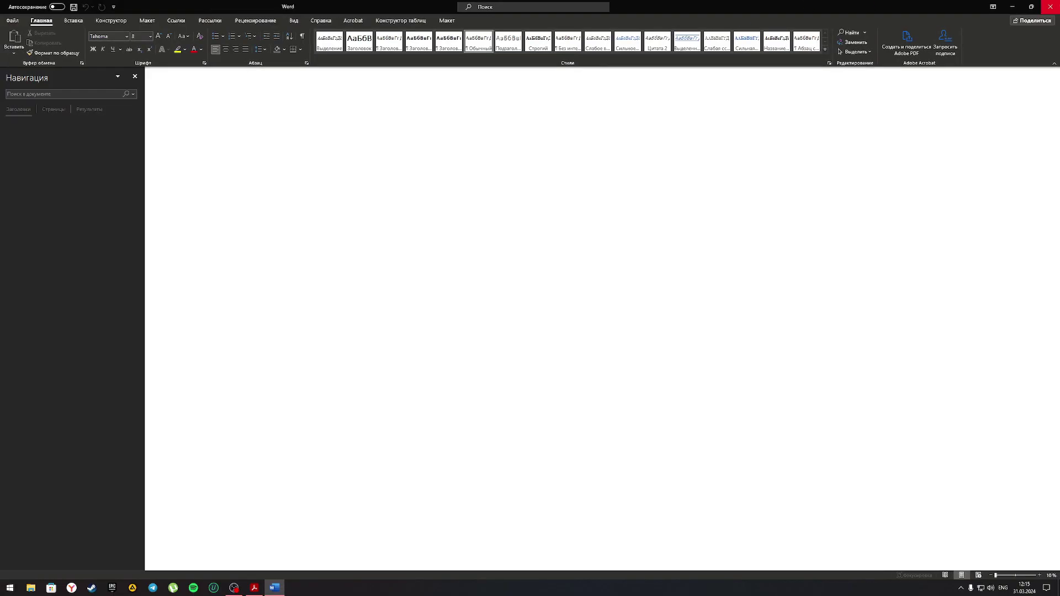
{"action": "left_click", "coordinate": [1050, 7]}
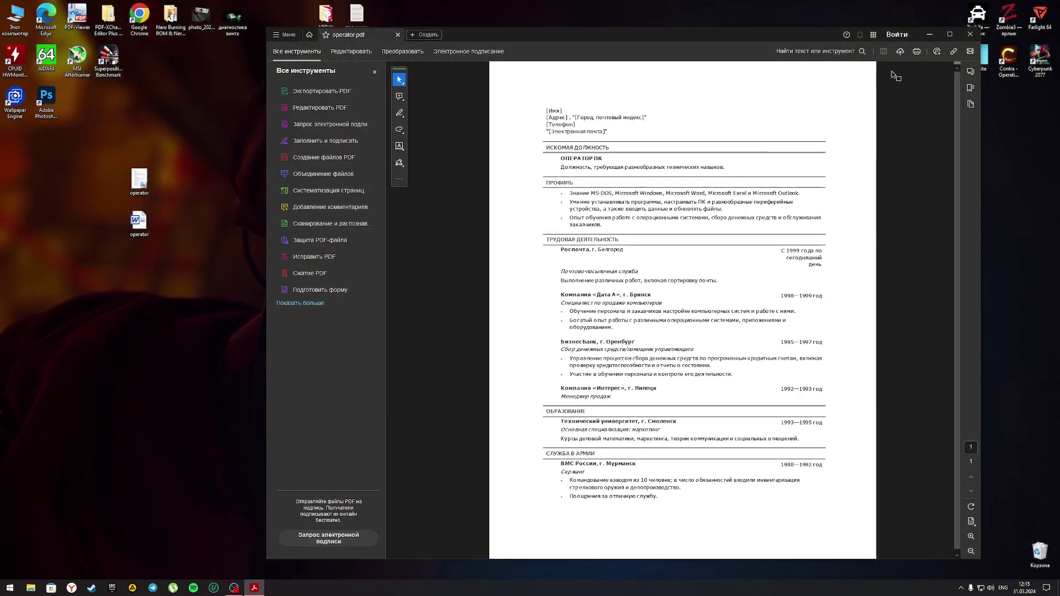
{"action": "left_click", "coordinate": [971, 35]}
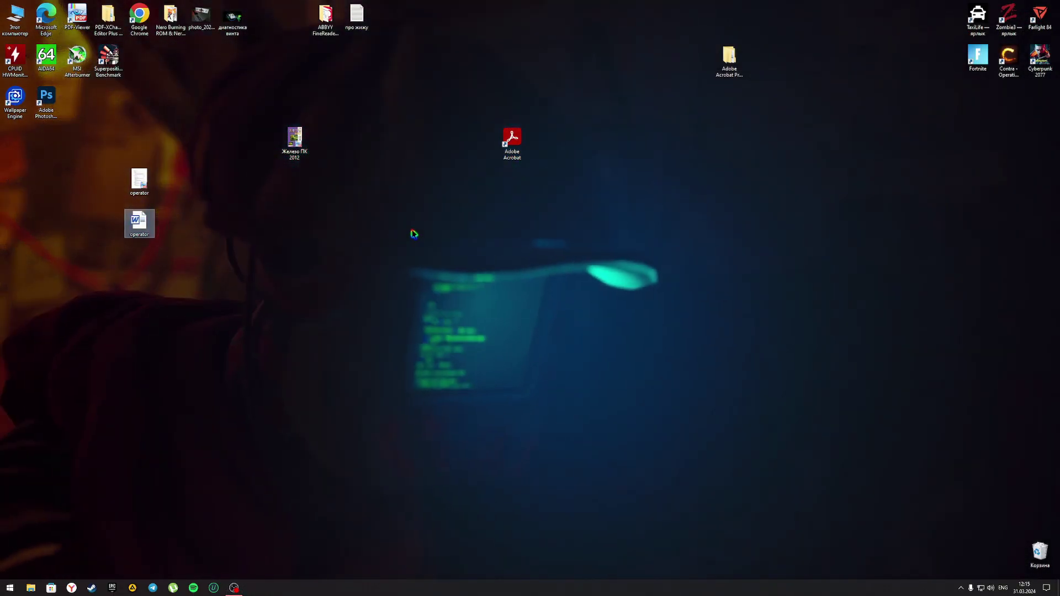
Rearrange the operator icons on the desktop and close Acrobat's Create PDF tab.
{"action": "left_click_drag", "start_coordinate": [145, 182], "coordinate": [202, 227]}
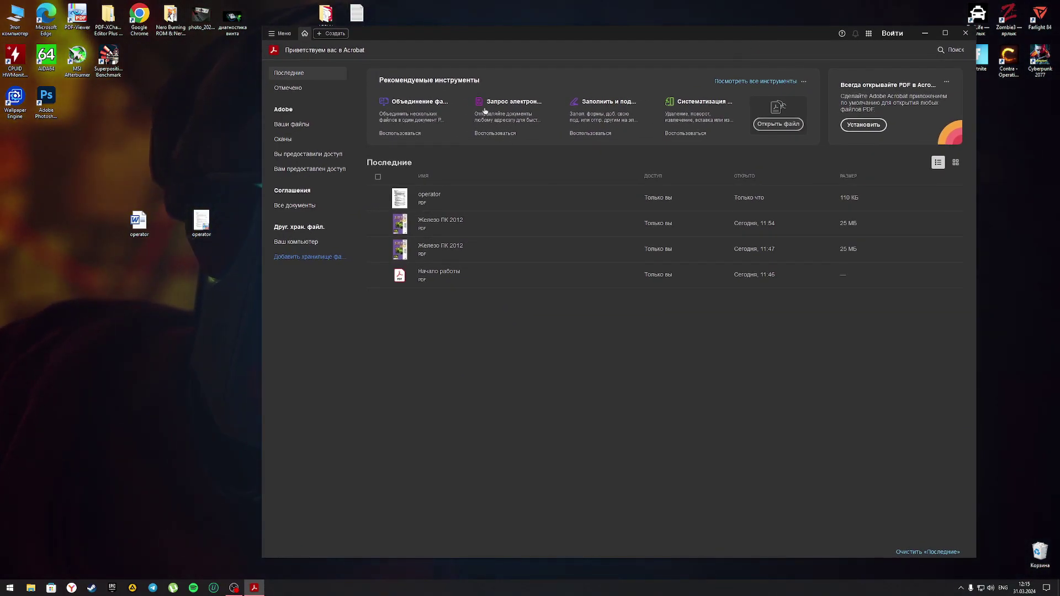
{"action": "mouse_move", "coordinate": [137, 229]}
{"action": "left_mouse_down"}
{"action": "mouse_move", "coordinate": [674, 367]}
{"action": "mouse_move", "coordinate": [139, 309]}
{"action": "left_mouse_up"}
{"action": "left_click", "coordinate": [364, 33]}
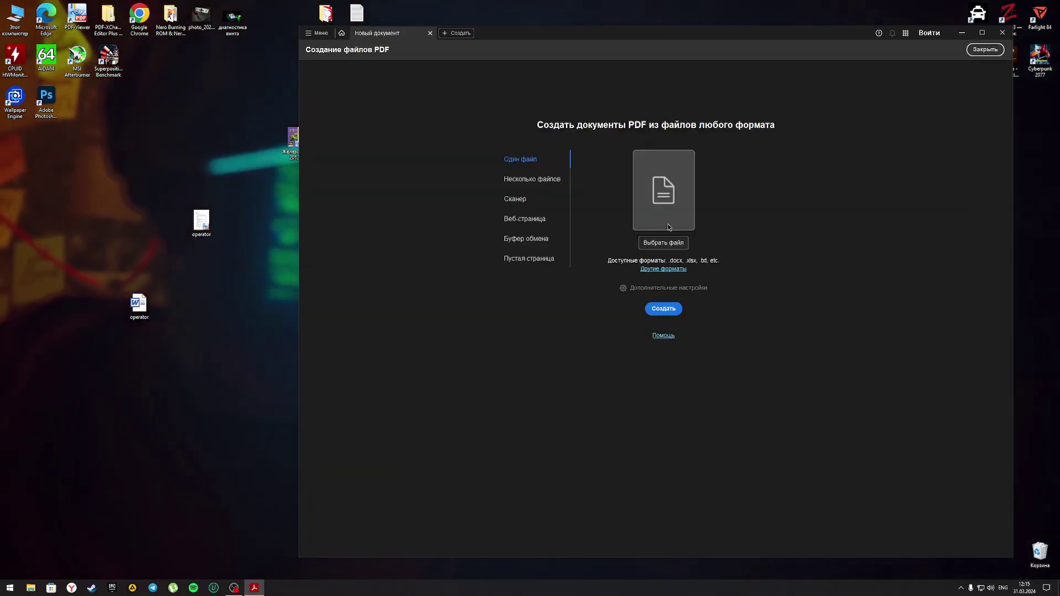
{"action": "left_click", "coordinate": [1010, 35]}
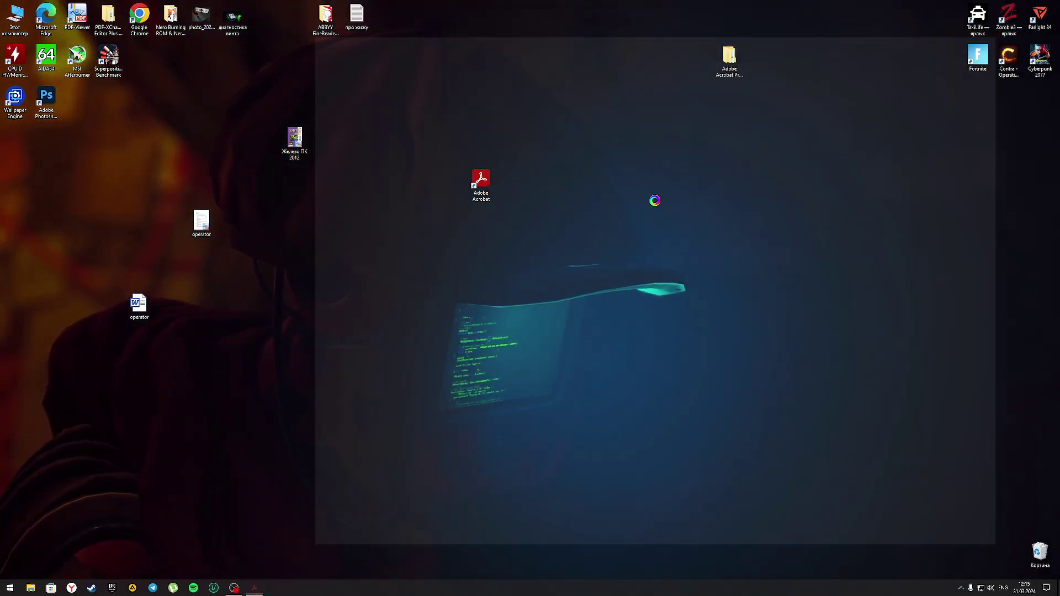
Drop the operator file into Acrobat to open the ОПЕРАТОР ПК résumé.
{"action": "left_click_drag", "start_coordinate": [139, 306], "coordinate": [452, 321]}
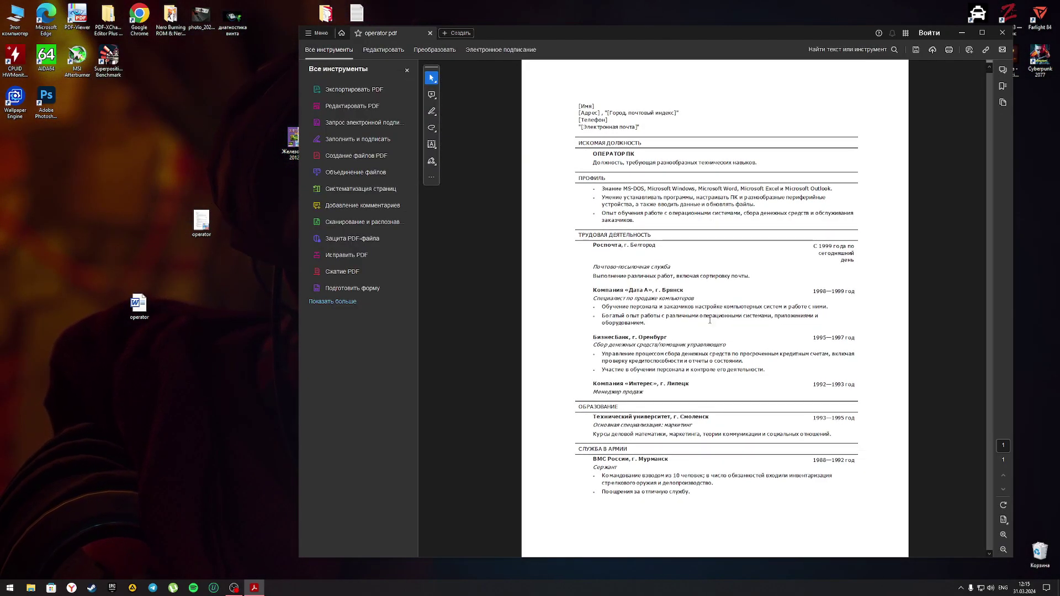
{"action": "right_click", "coordinate": [642, 289]}
{"action": "left_click", "coordinate": [660, 309]}
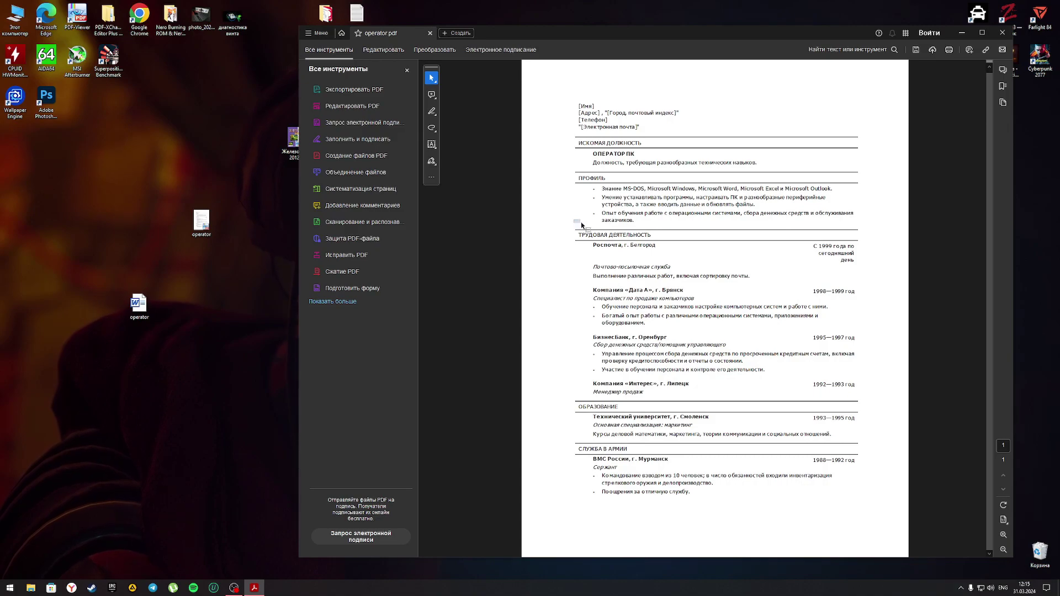
{"action": "left_click", "coordinate": [636, 199]}
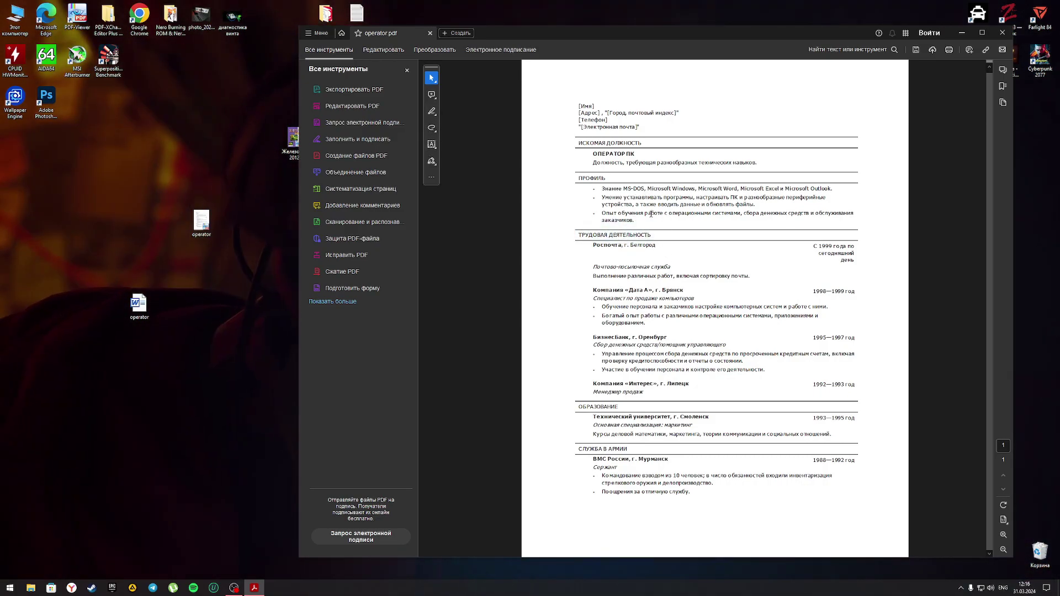
Using Edit Text, delete the third Profile bullet's closing words so it ends 'сбора денежных'.
{"action": "left_click_drag", "start_coordinate": [630, 220], "coordinate": [602, 215]}
{"action": "left_click", "coordinate": [648, 230]}
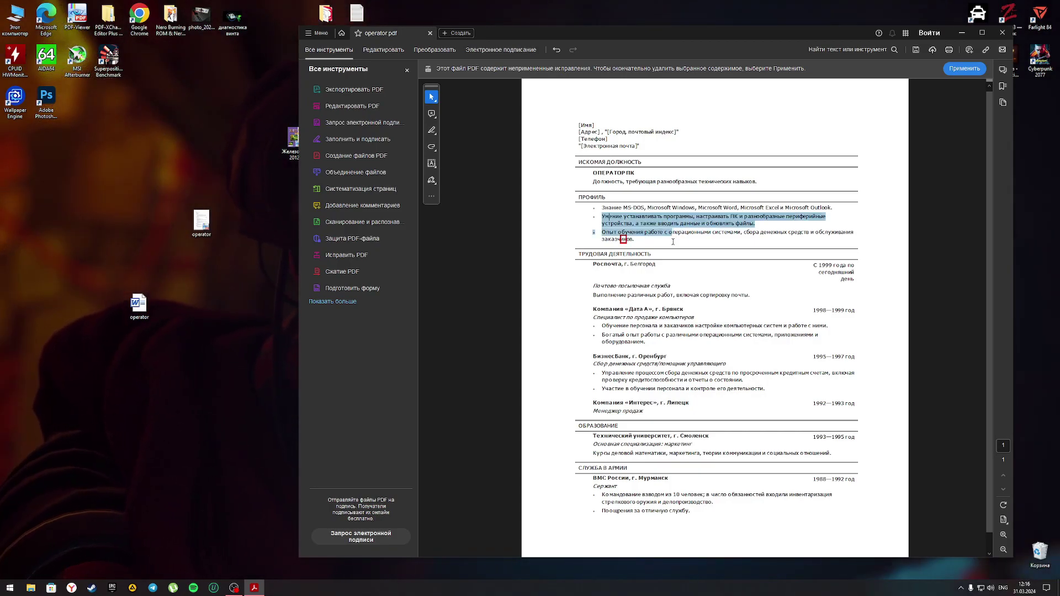
{"action": "right_click", "coordinate": [638, 229]}
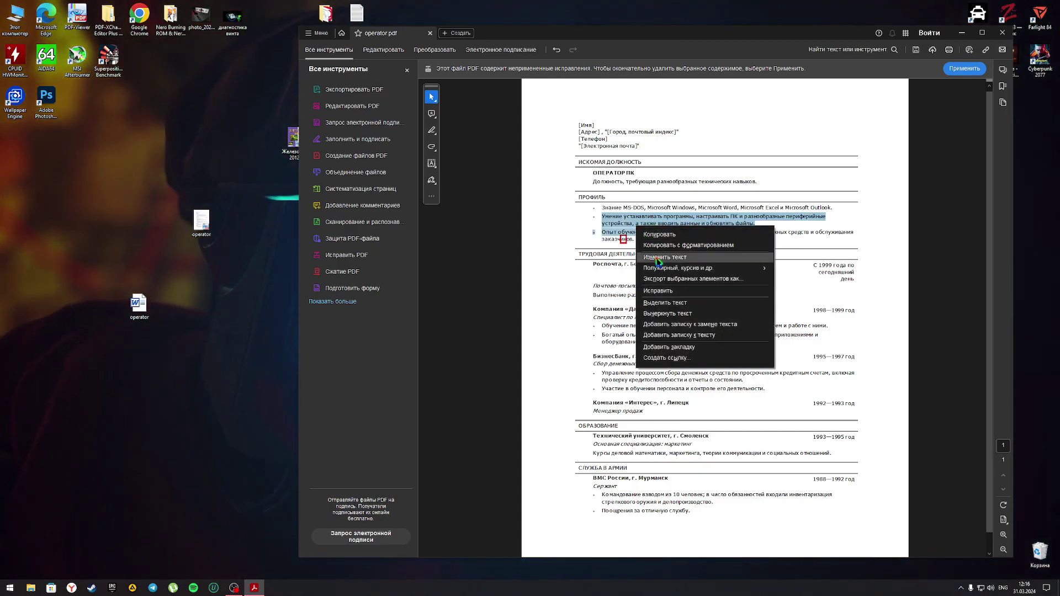
{"action": "left_click", "coordinate": [665, 258]}
{"action": "left_click", "coordinate": [673, 239]}
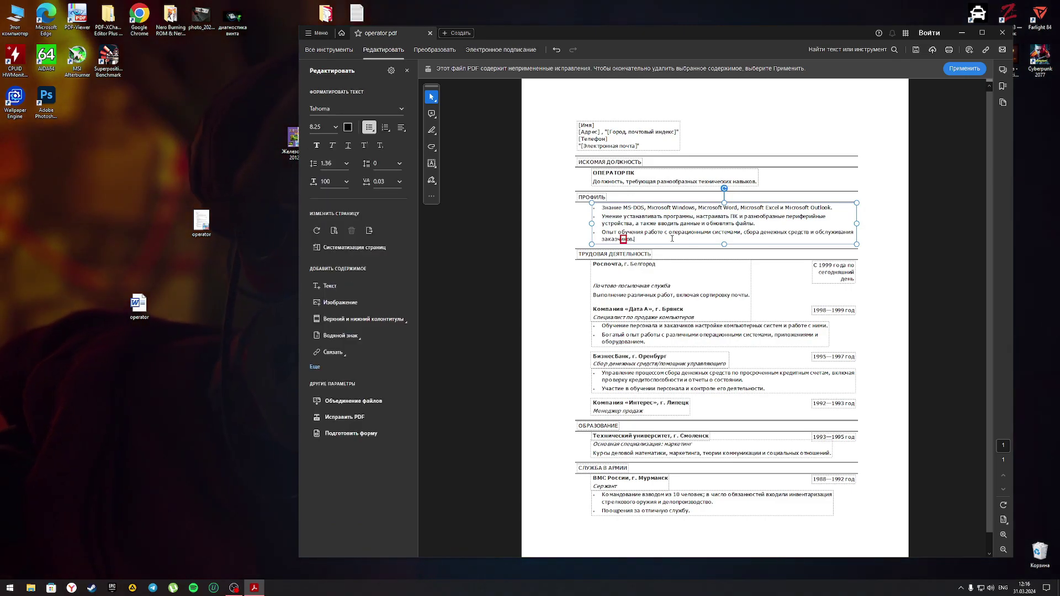
{"action": "key", "text": "BackSpace"}
{"action": "key", "text": "BackSpace"}
{"action": "key", "text": "BackSpace"}
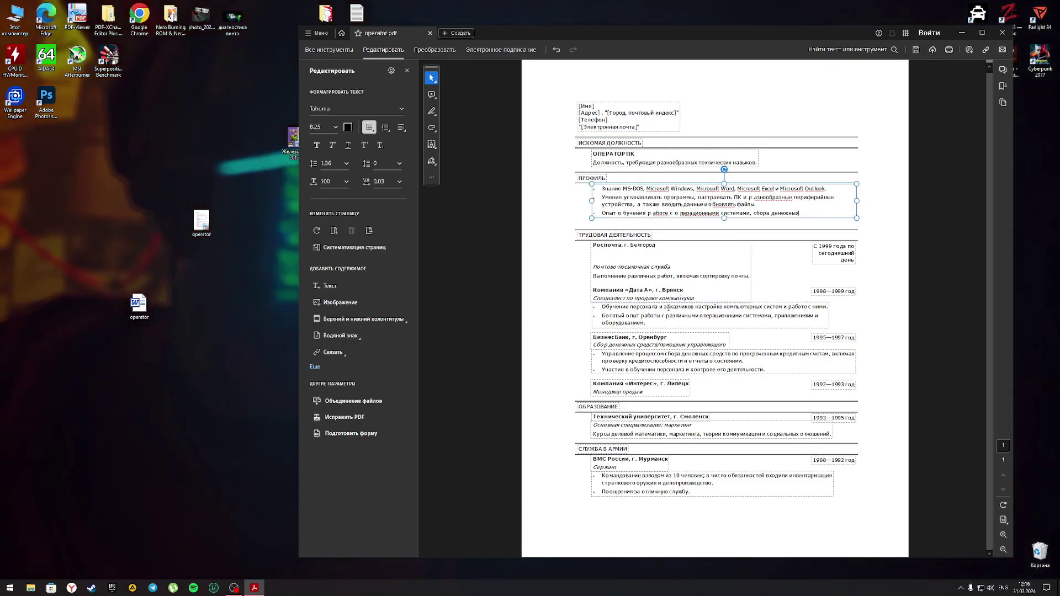
{"action": "key", "text": "BackSpace"}
{"action": "key", "text": "BackSpace"}
{"action": "key", "text": "BackSpace"}
{"action": "left_click_drag", "start_coordinate": [756, 213], "coordinate": [600, 197]}
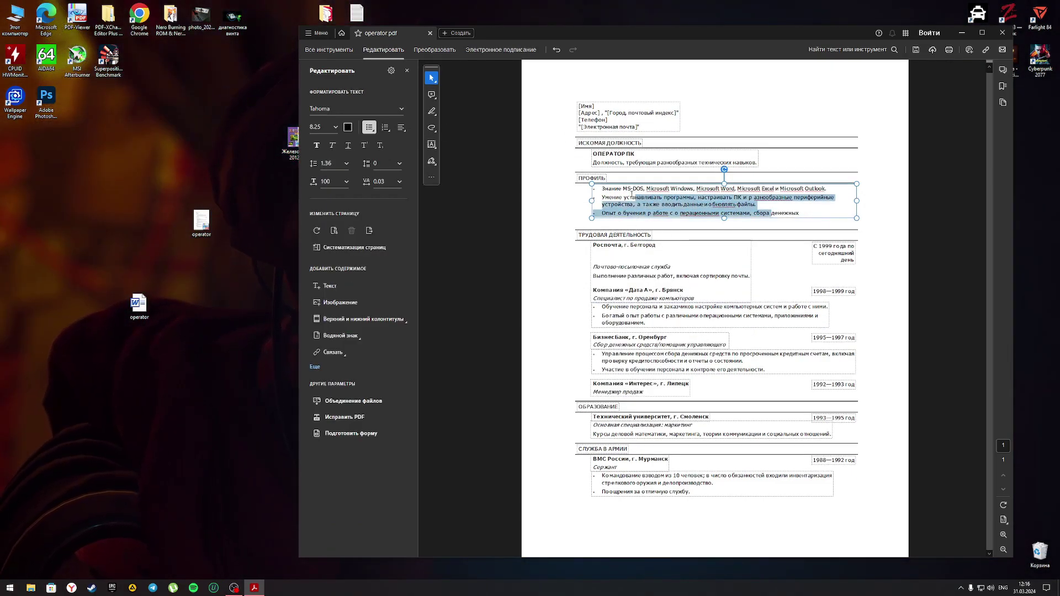
{"action": "left_click", "coordinate": [761, 336]}
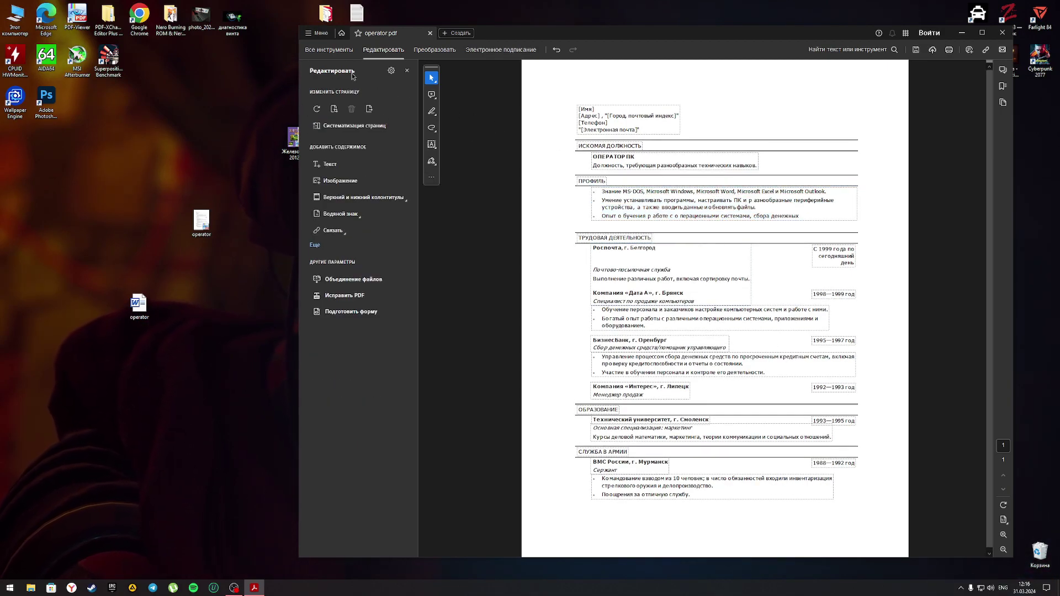
Export the edited résumé as a Word document, saving it as 234.docx on the Desktop.
{"action": "left_click", "coordinate": [317, 33]}
{"action": "mouse_move", "coordinate": [357, 127]}
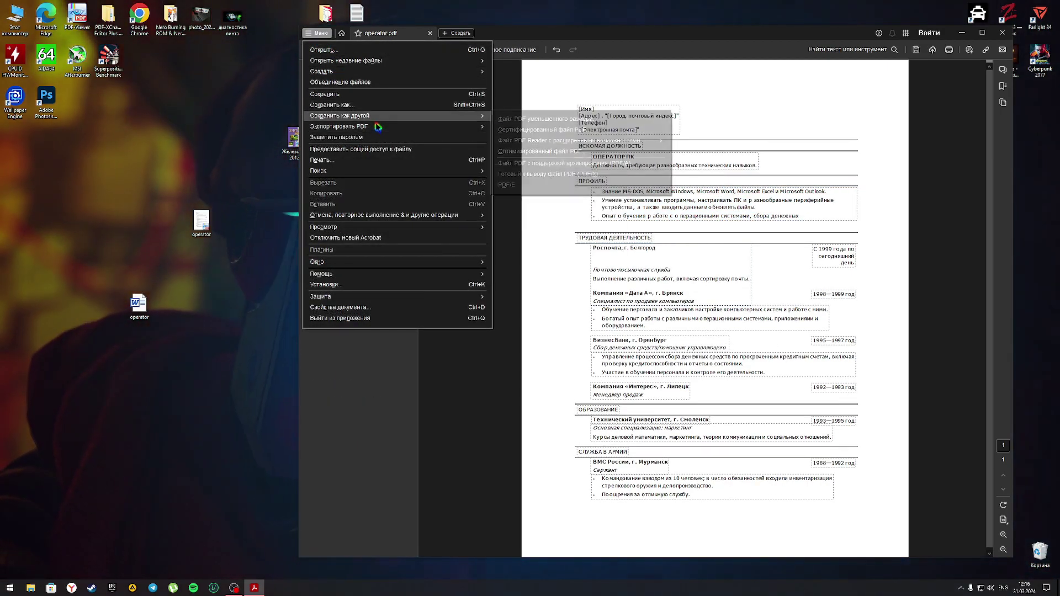
{"action": "mouse_move", "coordinate": [518, 130]}
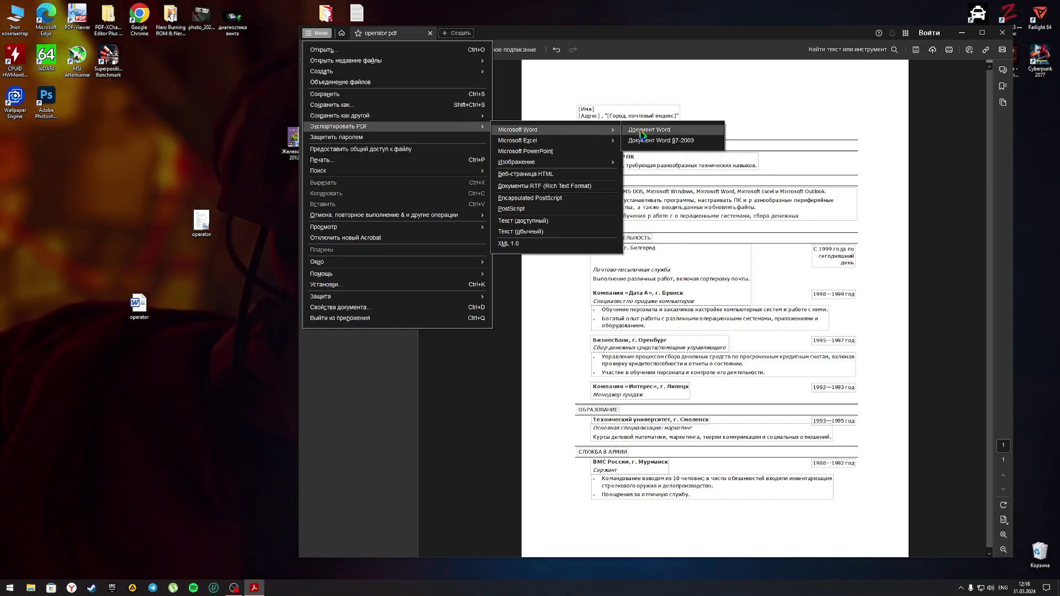
{"action": "left_click", "coordinate": [646, 130]}
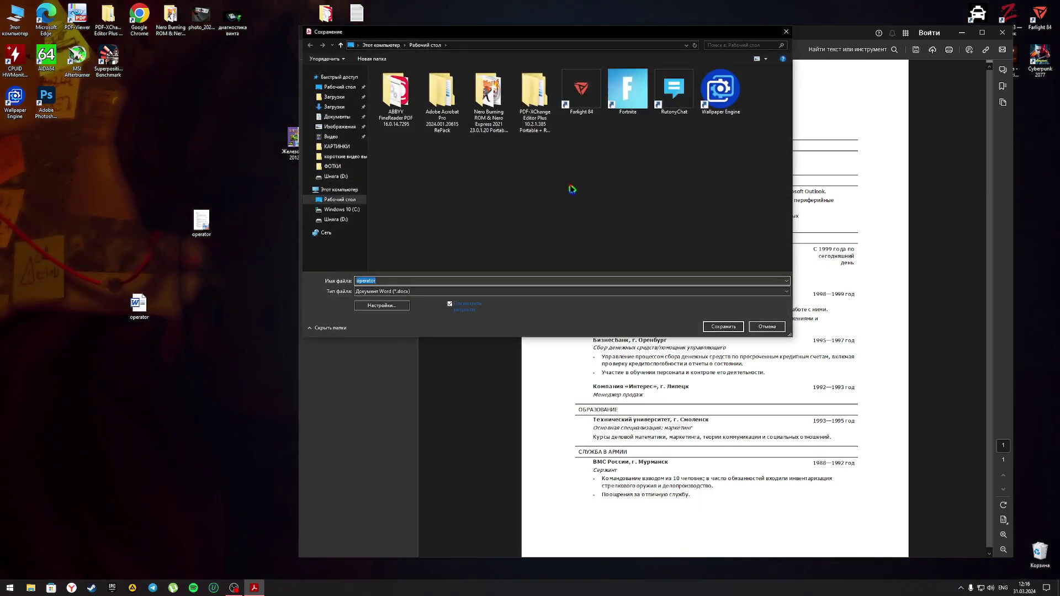
{"action": "type", "text": "o"}
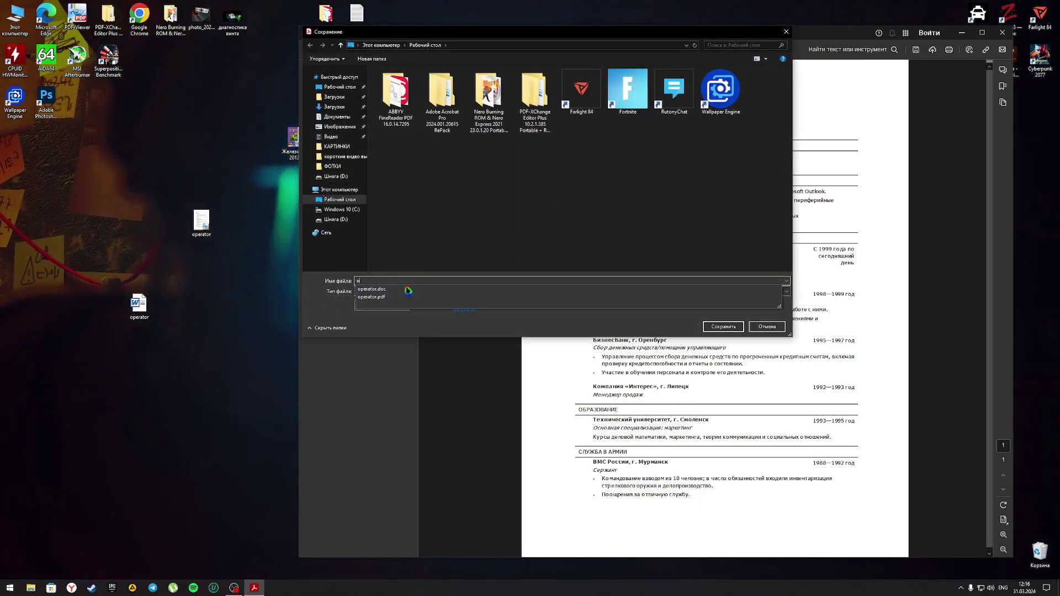
{"action": "key", "text": "BackSpace"}
{"action": "type", "text": "234"}
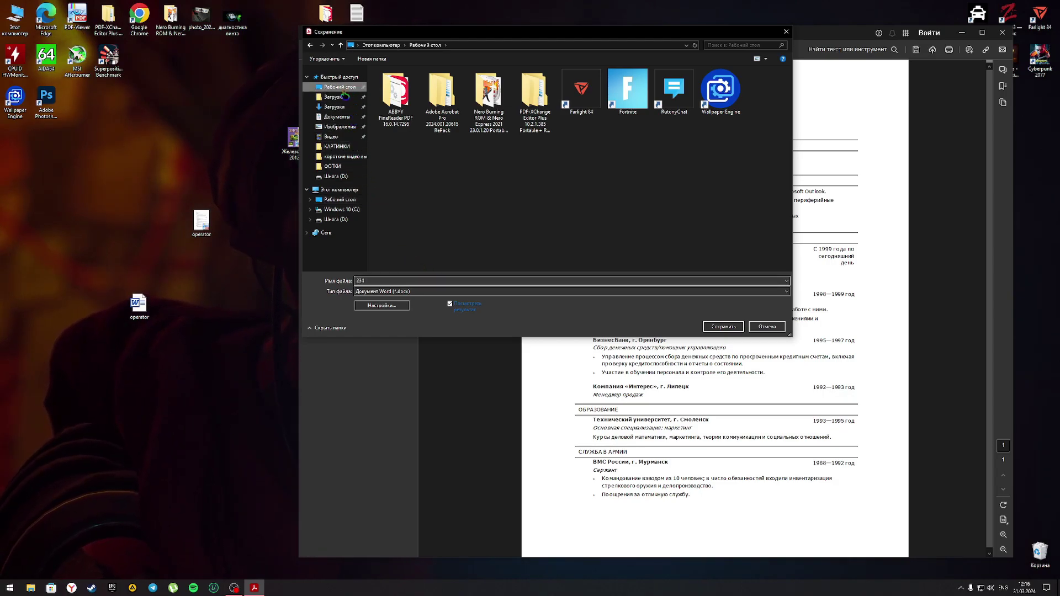
{"action": "left_click", "coordinate": [715, 330]}
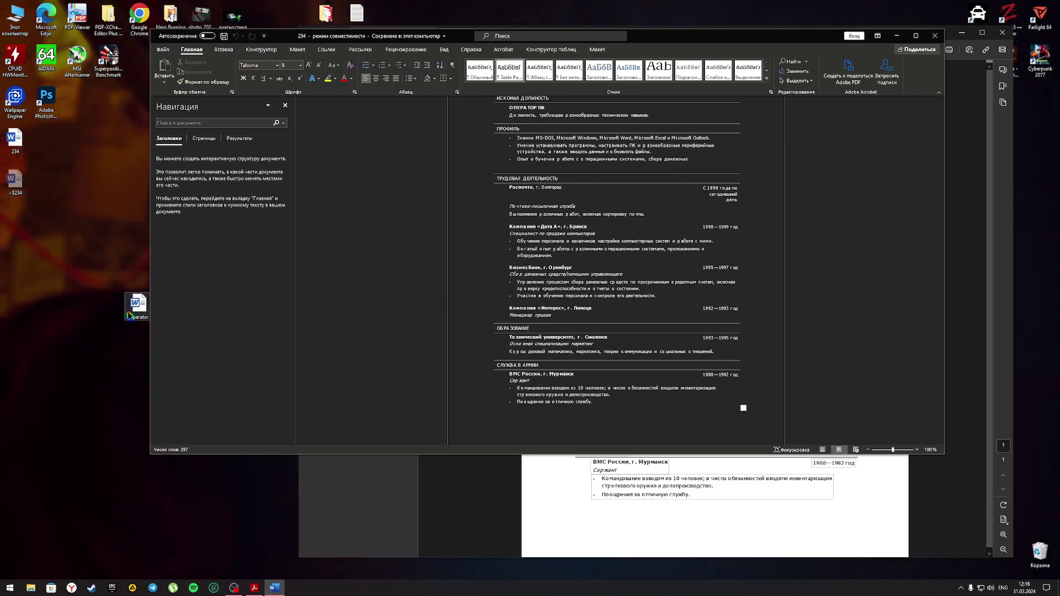
Open operator.docx in Word to compare the conversion, then close the 234 and operator Word windows.
{"action": "double_click", "coordinate": [138, 305]}
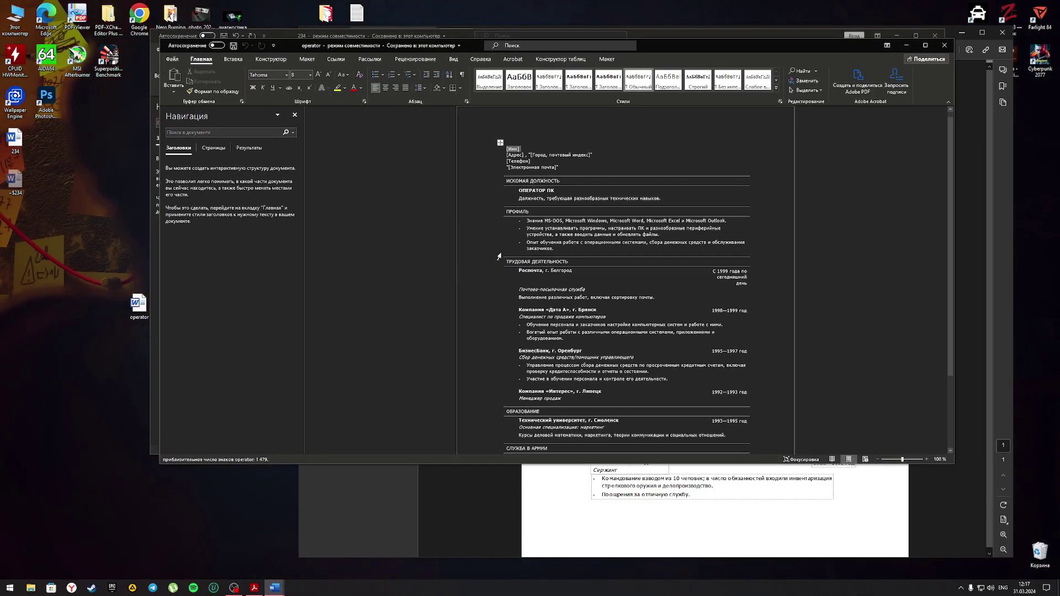
{"action": "left_click_drag", "start_coordinate": [702, 49], "coordinate": [533, 241]}
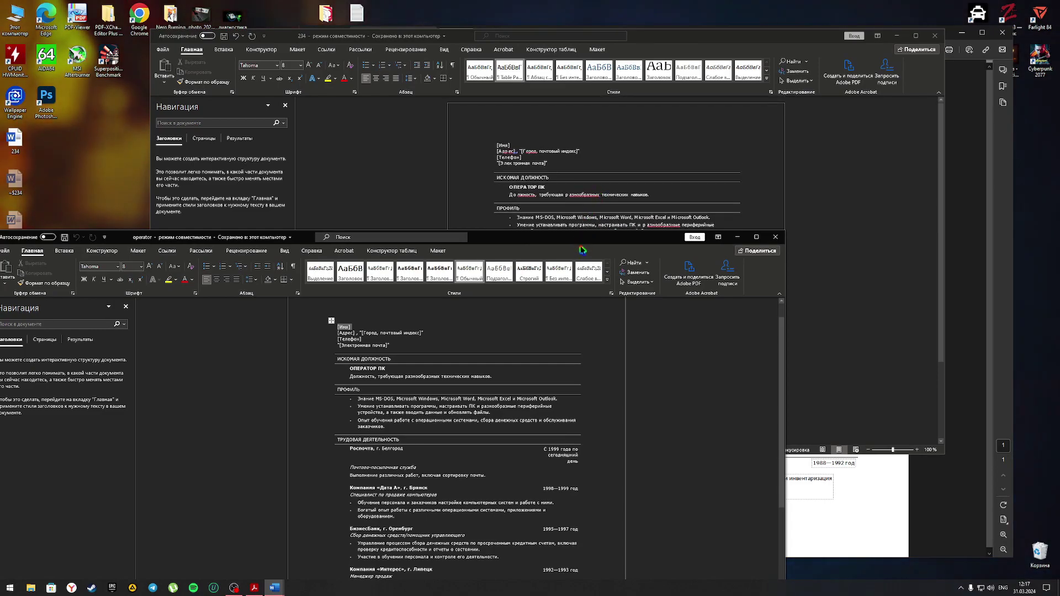
{"action": "left_click_drag", "start_coordinate": [533, 241], "coordinate": [317, 44]}
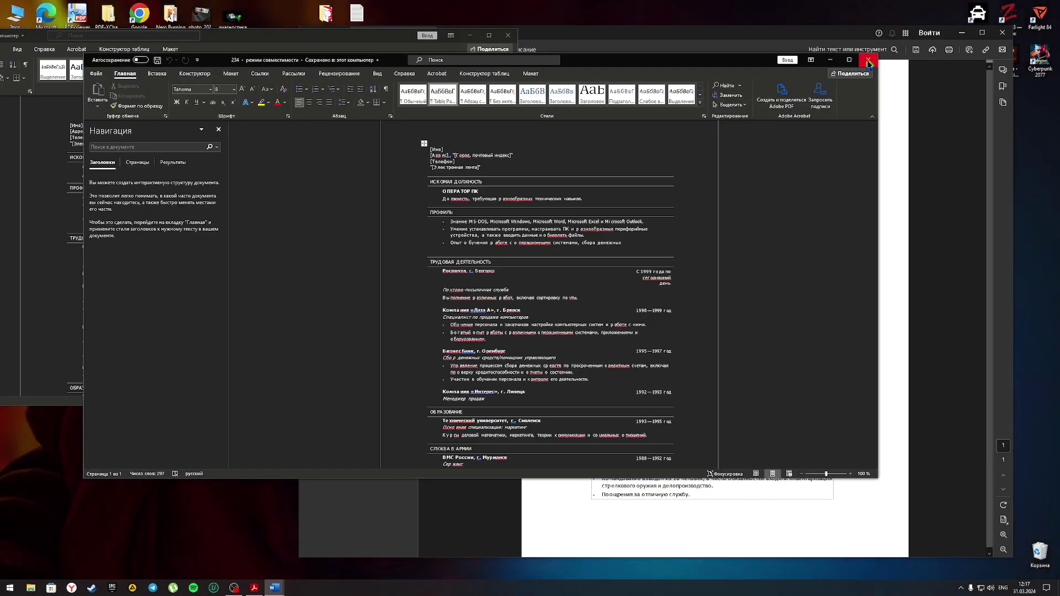
{"action": "left_click", "coordinate": [869, 48]}
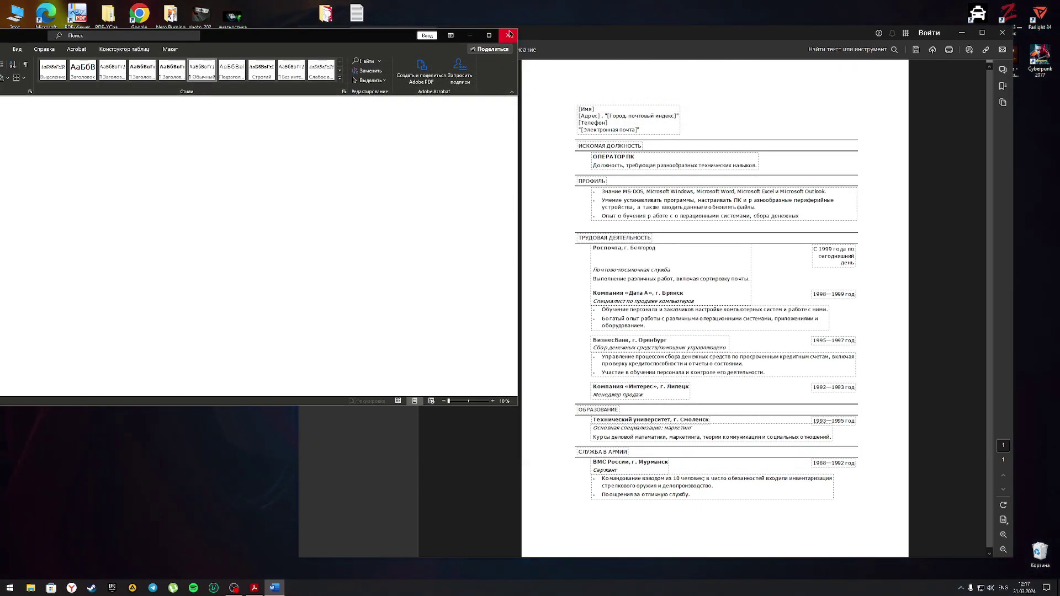
{"action": "left_click", "coordinate": [509, 35]}
Scroll back to the Железо ПК 2012 title page and open the Сжатие PDF tool.
{"action": "left_click_drag", "start_coordinate": [858, 33], "coordinate": [778, 32]}
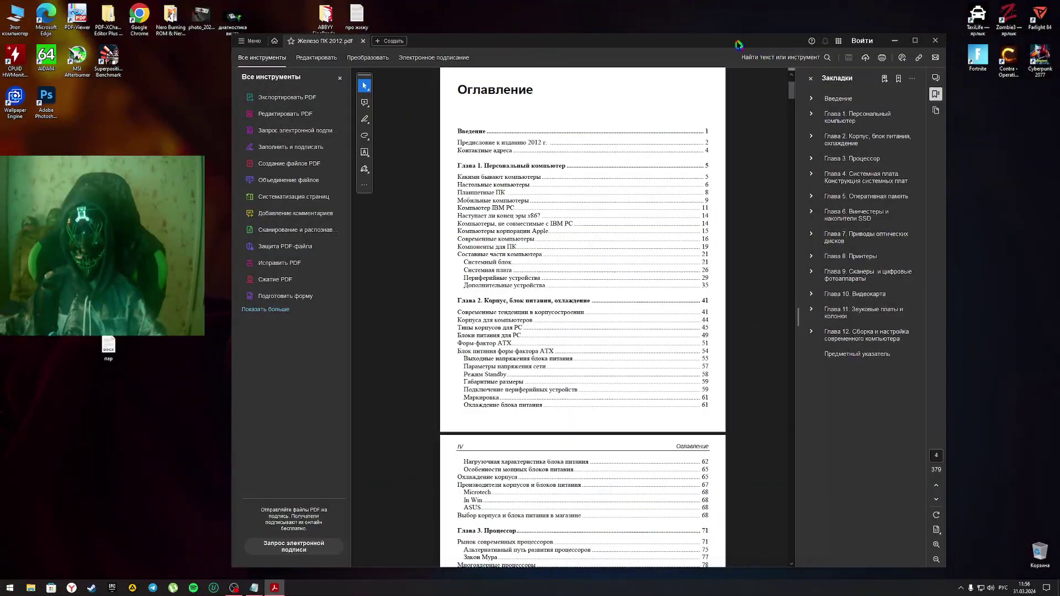
{"action": "scroll", "coordinate": [596, 204], "scroll_direction": "up", "scroll_amount": 3}
{"action": "scroll", "coordinate": [596, 203], "scroll_direction": "up", "scroll_amount": 5}
{"action": "scroll", "coordinate": [597, 203], "scroll_direction": "up", "scroll_amount": 10}
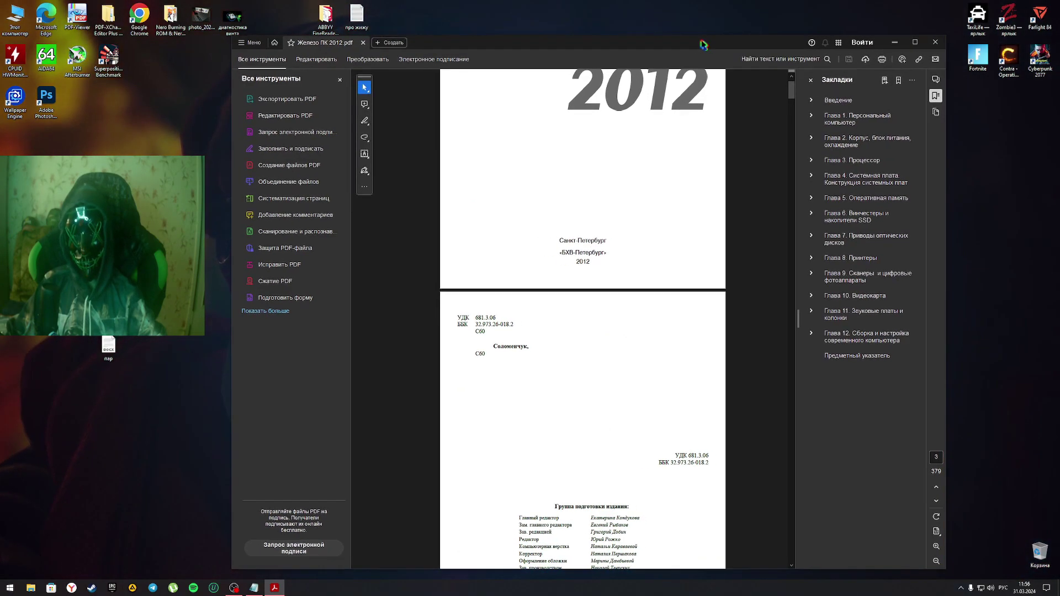
{"action": "left_click_drag", "start_coordinate": [728, 46], "coordinate": [714, 36]}
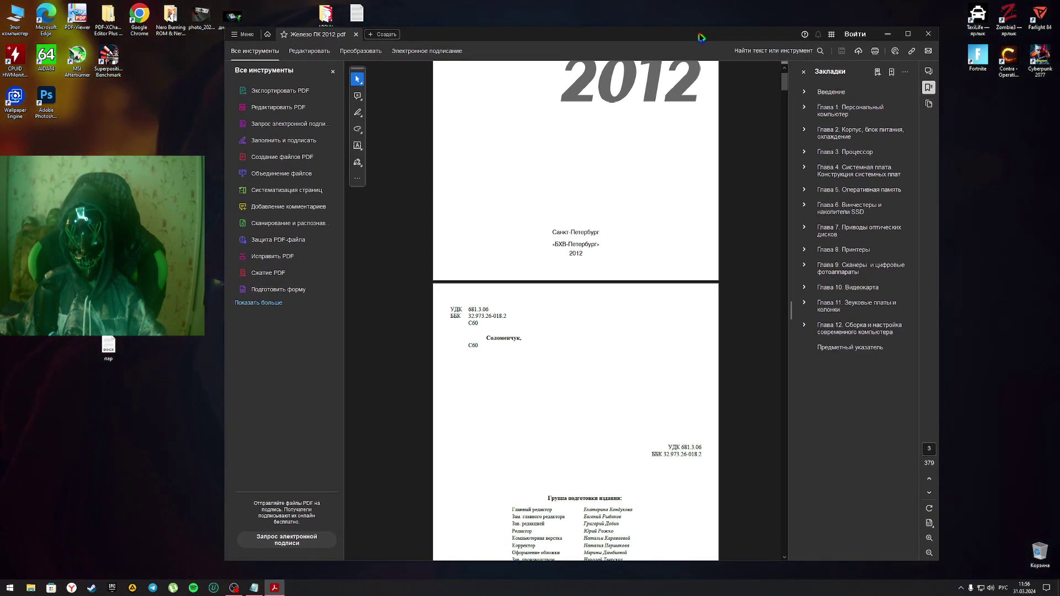
{"action": "left_click", "coordinate": [269, 273]}
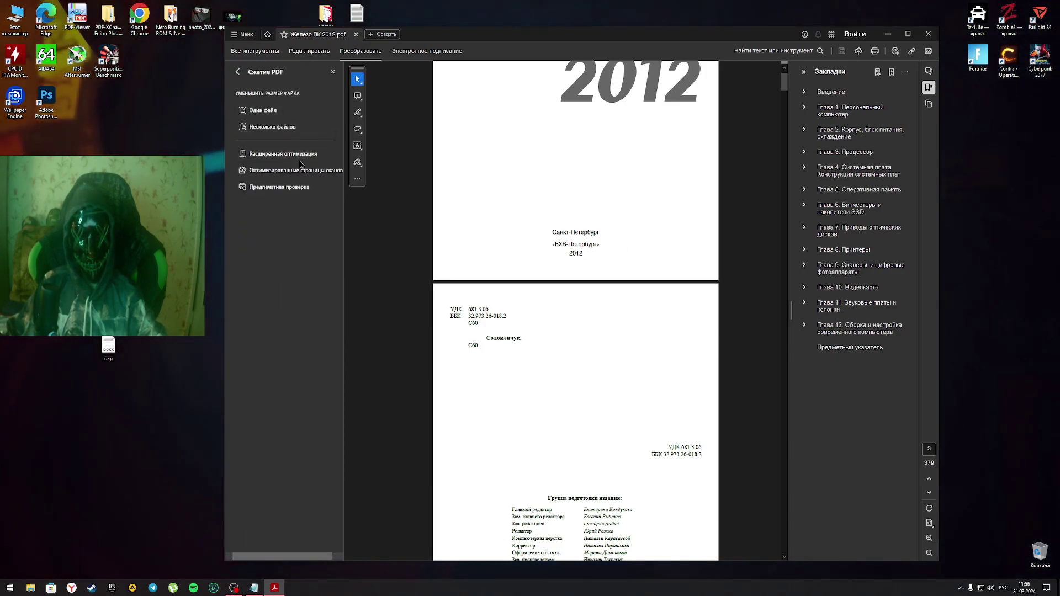
Using Fill & Sign, add the text 'aya' above Санкт-Петербург on the title page.
{"action": "left_click", "coordinate": [237, 71]}
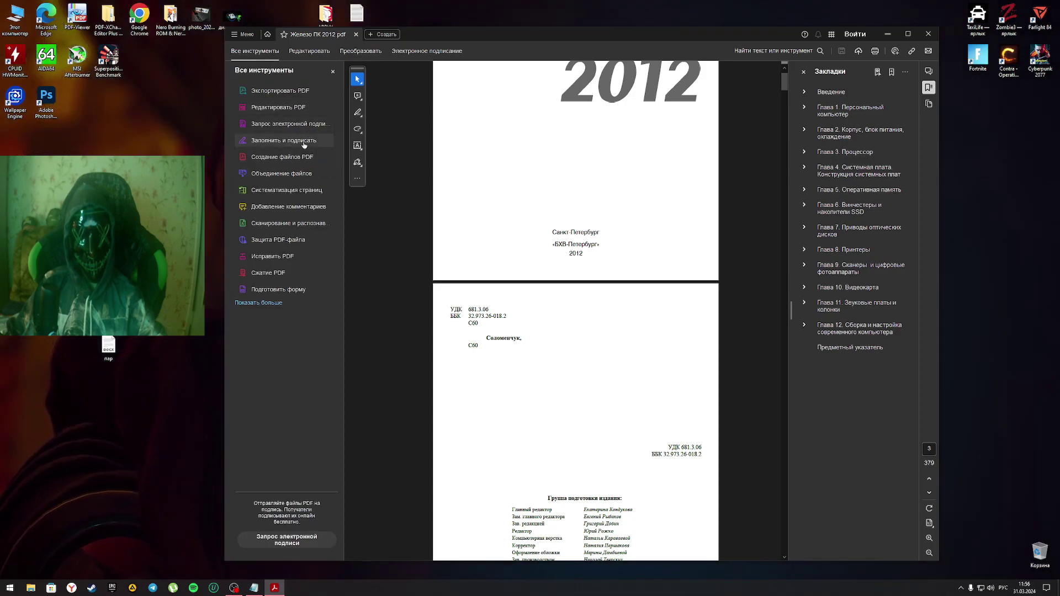
{"action": "left_click", "coordinate": [284, 141]}
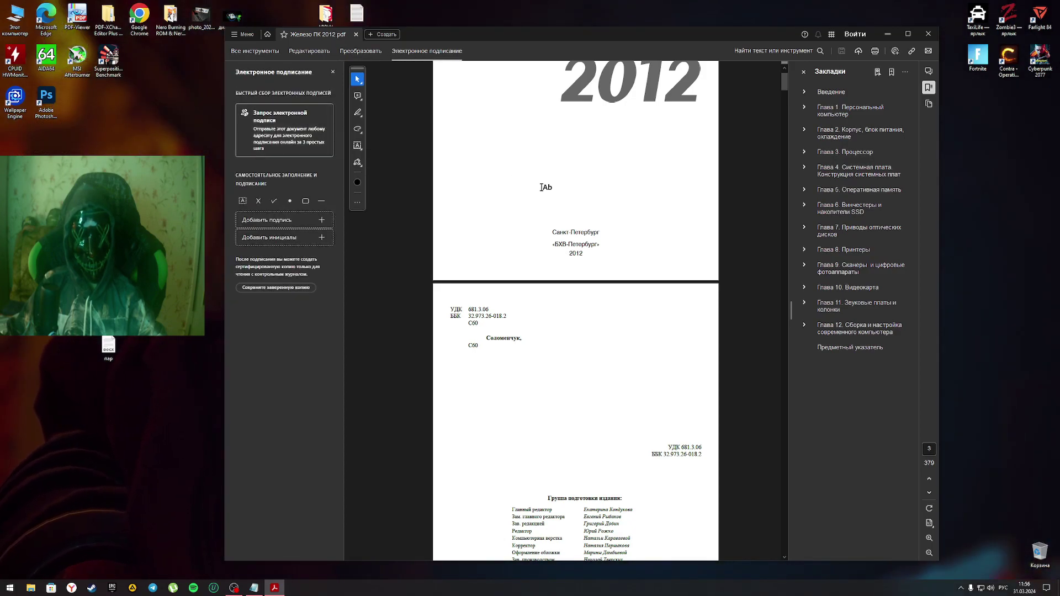
{"action": "left_click", "coordinate": [495, 183]}
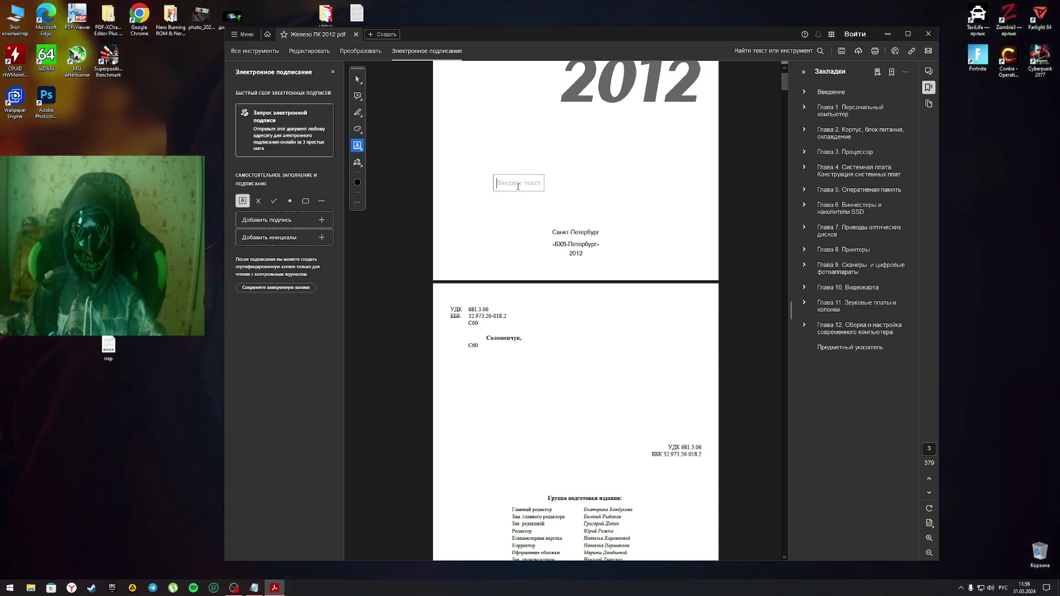
{"action": "type", "text": "aya"}
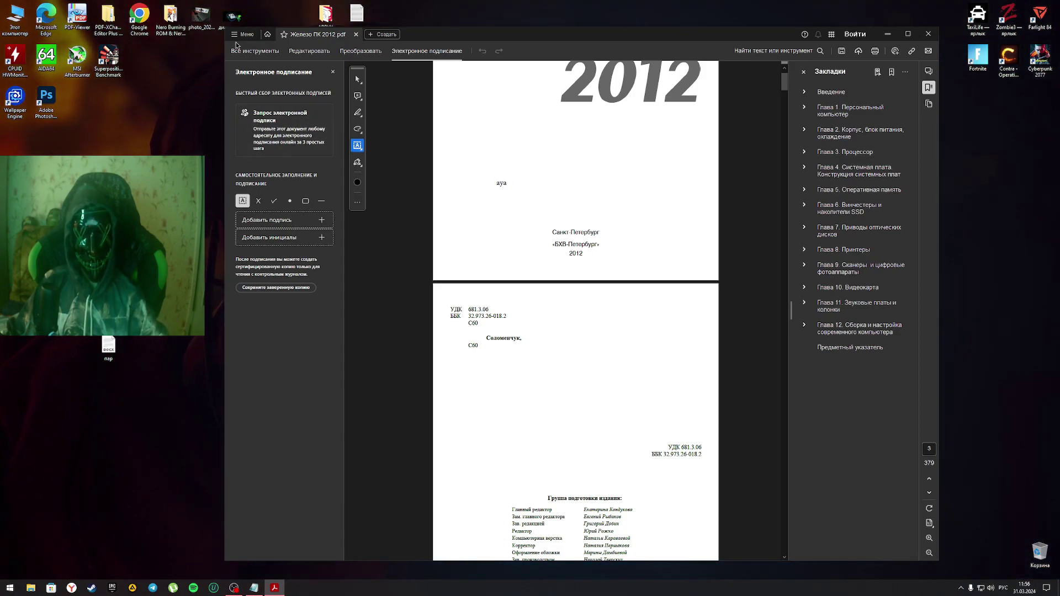
Review the print settings and available printers for the book, then cancel without printing.
{"action": "left_click", "coordinate": [240, 51]}
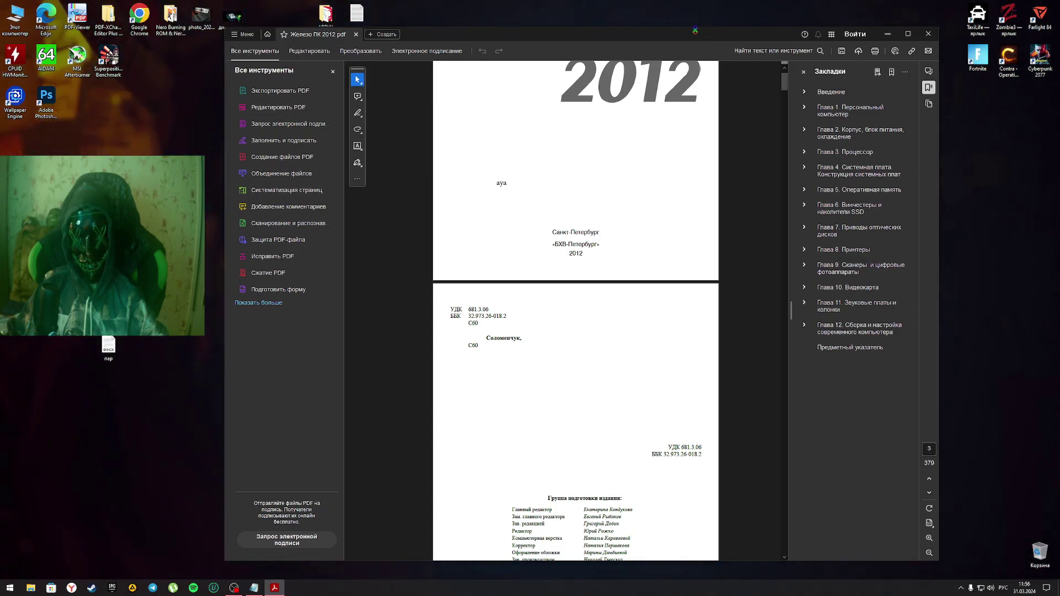
{"action": "left_click", "coordinate": [661, 277]}
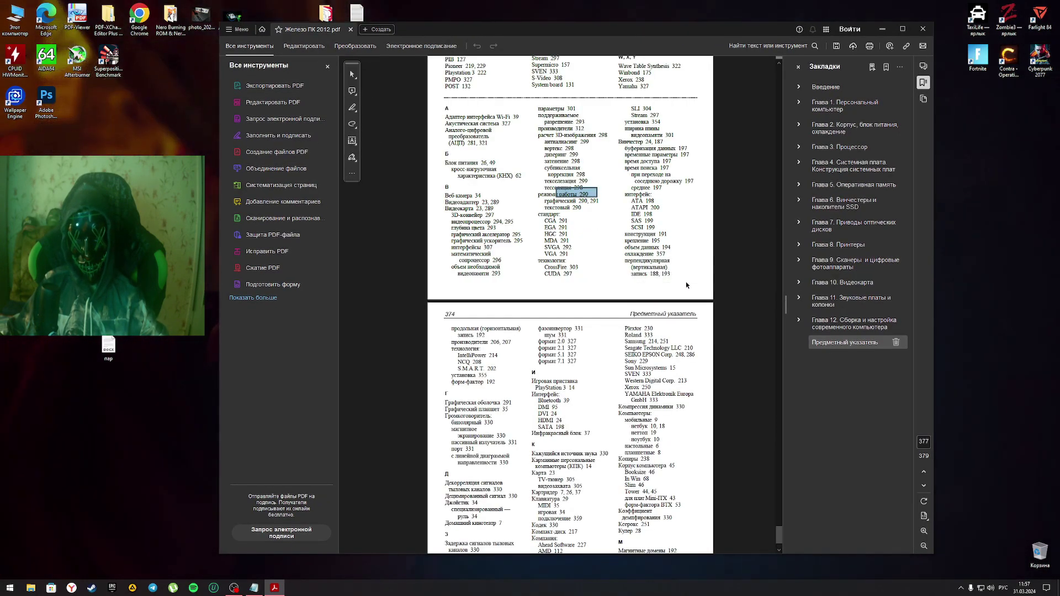
{"action": "left_click", "coordinate": [471, 193]}
{"action": "left_click", "coordinate": [483, 197]}
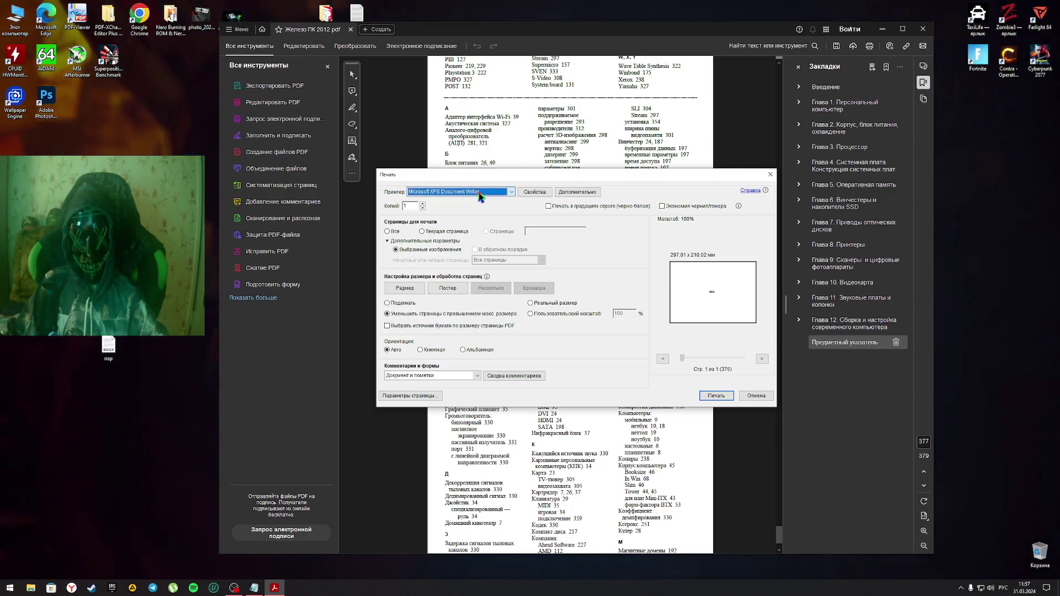
{"action": "left_click_drag", "start_coordinate": [667, 178], "coordinate": [577, 168]}
{"action": "left_click", "coordinate": [680, 159]}
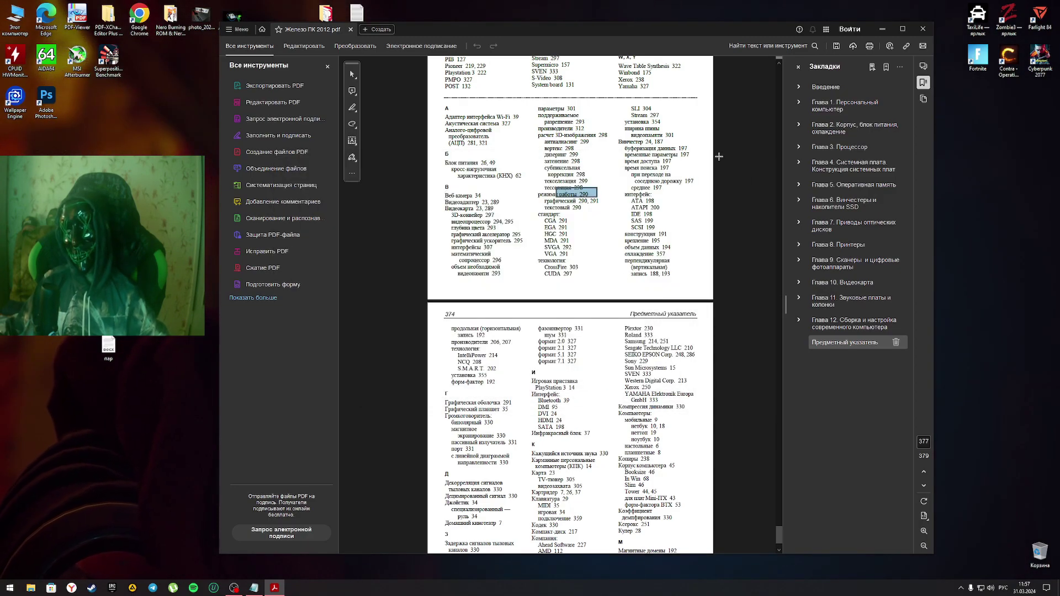
Reposition the Acrobat window, then close the Железо ПК 2012 book to bring up the save-changes prompt.
{"action": "left_click_drag", "start_coordinate": [676, 23], "coordinate": [652, 34]}
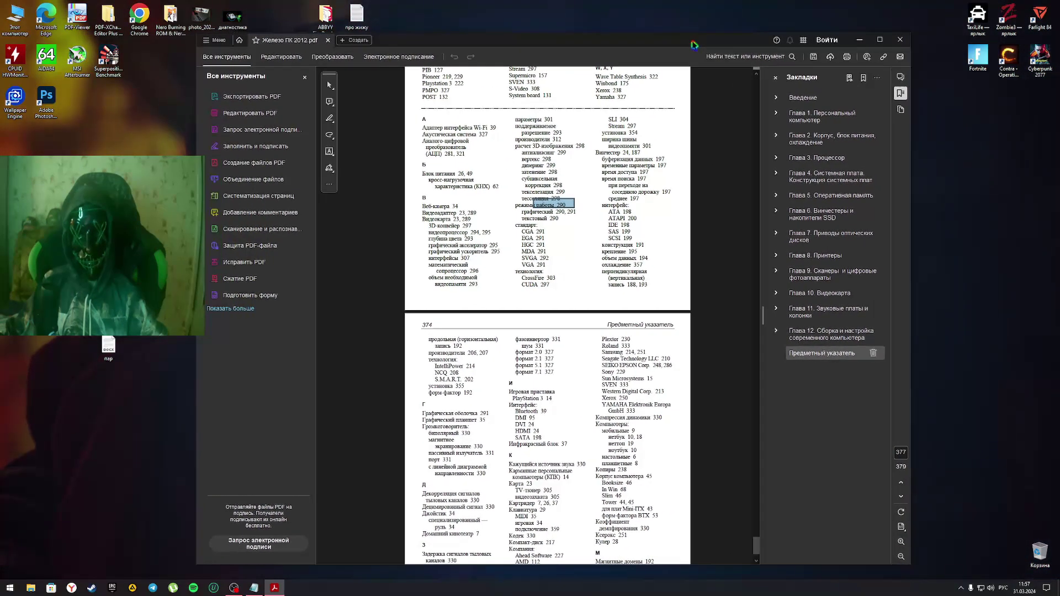
{"action": "mouse_move", "coordinate": [736, 46]}
{"action": "left_mouse_down"}
{"action": "mouse_move", "coordinate": [766, 42]}
{"action": "mouse_move", "coordinate": [747, 42]}
{"action": "left_mouse_up"}
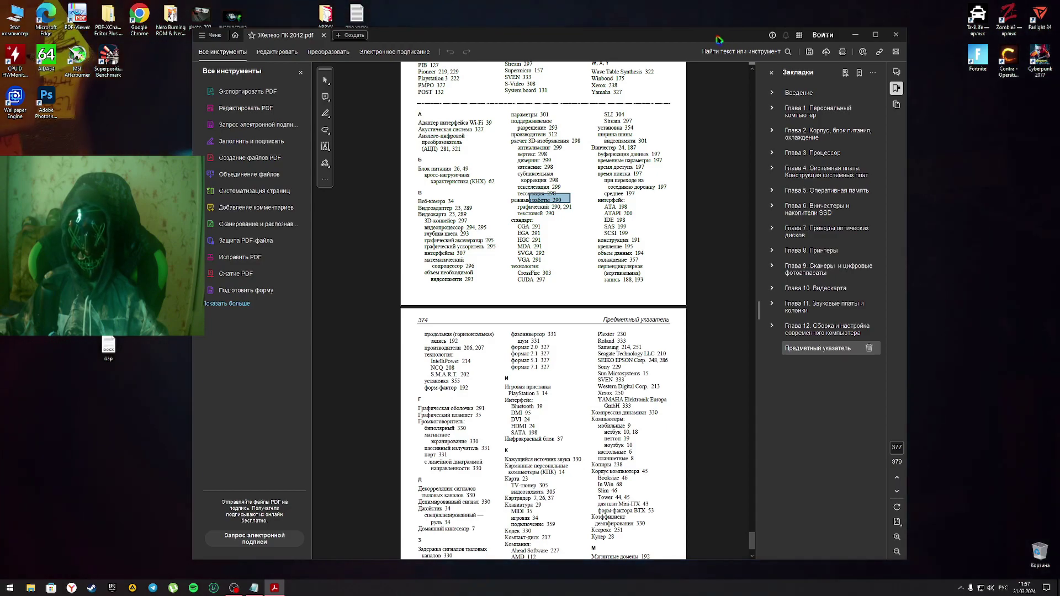
{"action": "left_click_drag", "start_coordinate": [725, 40], "coordinate": [743, 38]}
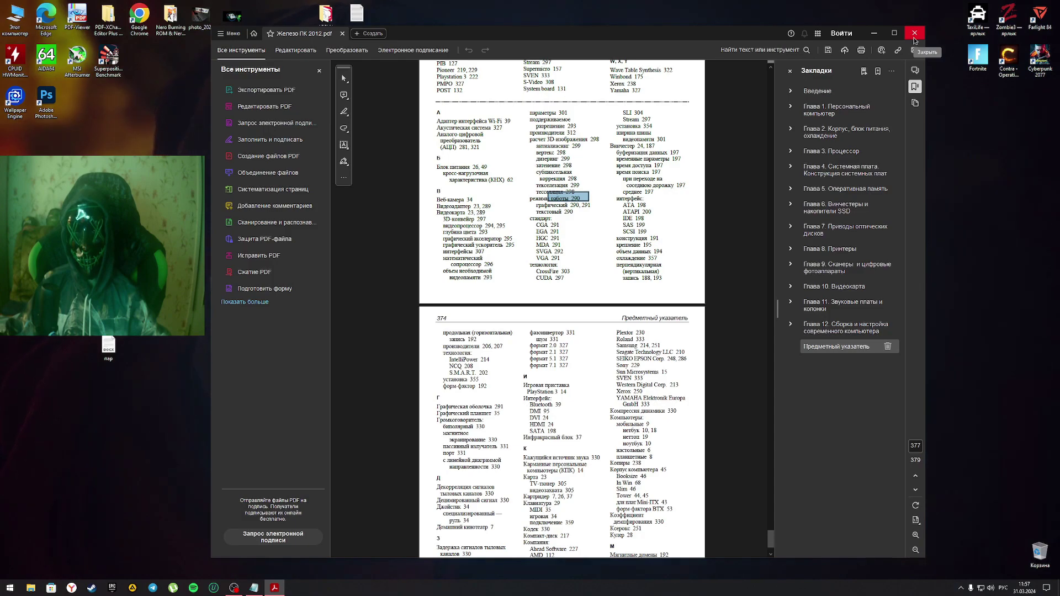
{"action": "left_click_drag", "start_coordinate": [697, 36], "coordinate": [701, 28]}
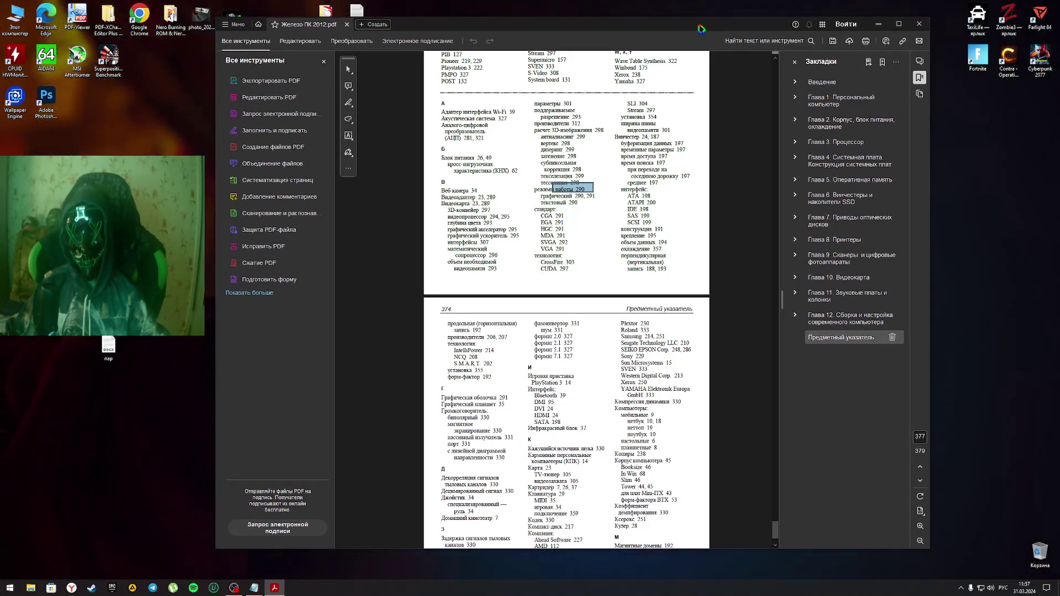
{"action": "left_click_drag", "start_coordinate": [701, 27], "coordinate": [688, 34]}
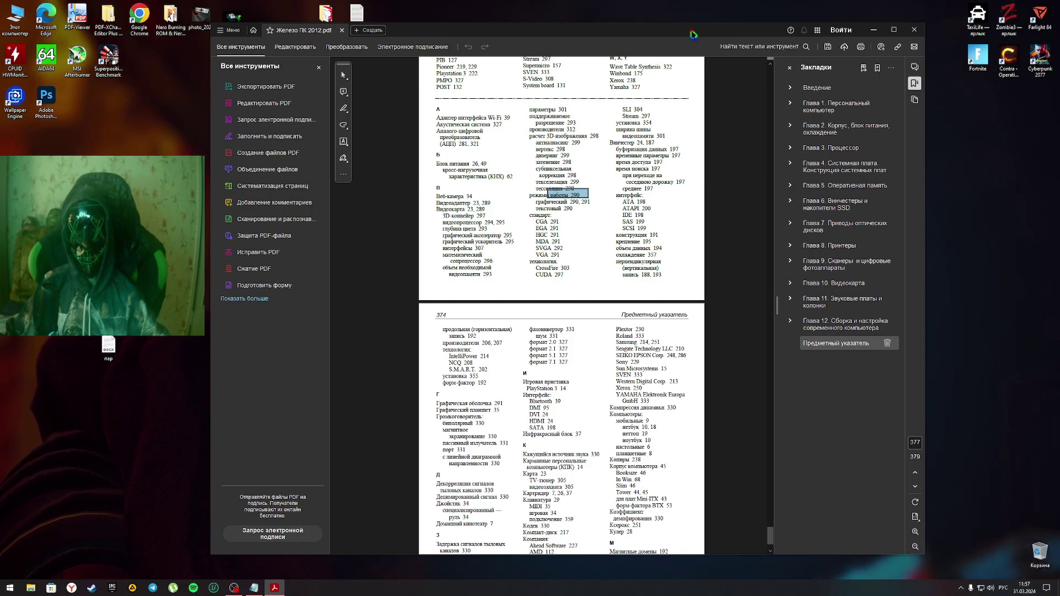
{"action": "left_click_drag", "start_coordinate": [689, 35], "coordinate": [686, 25]}
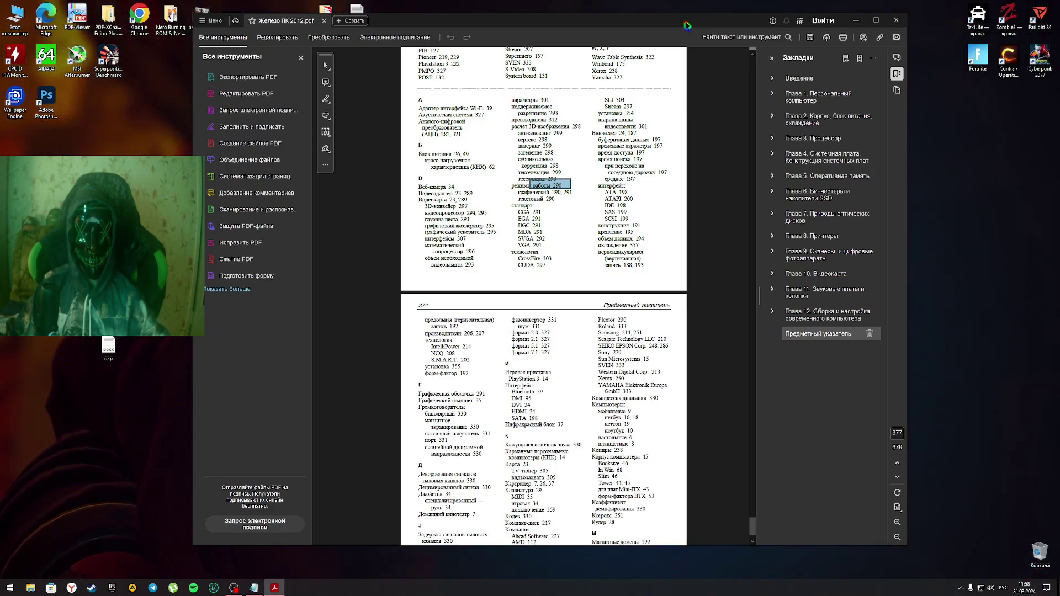
{"action": "left_click_drag", "start_coordinate": [687, 25], "coordinate": [727, 33]}
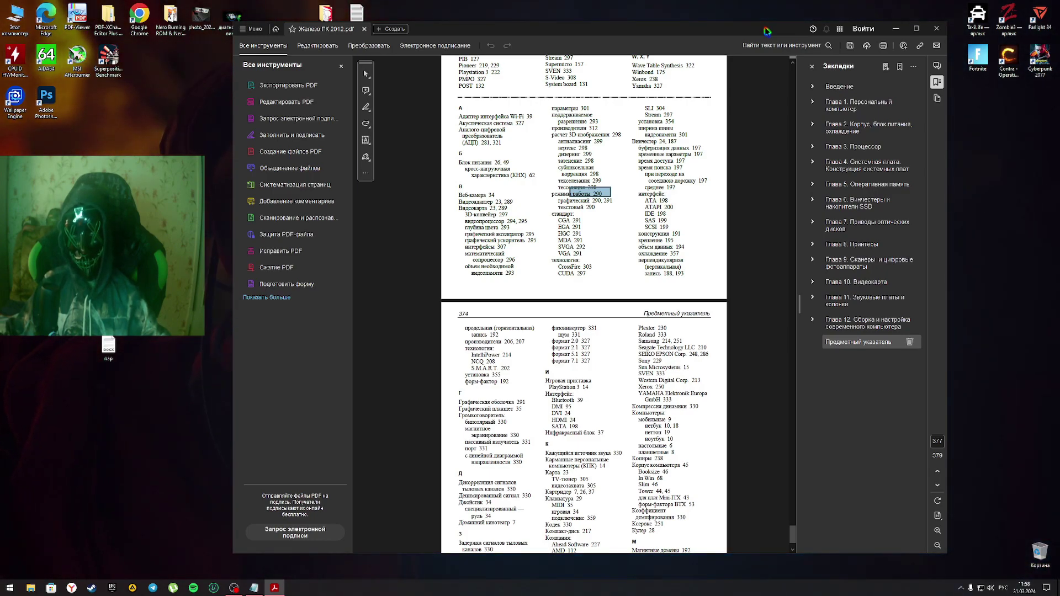
{"action": "mouse_move", "coordinate": [754, 29]}
{"action": "left_mouse_down"}
{"action": "mouse_move", "coordinate": [710, 27]}
{"action": "mouse_move", "coordinate": [743, 28]}
{"action": "left_mouse_up"}
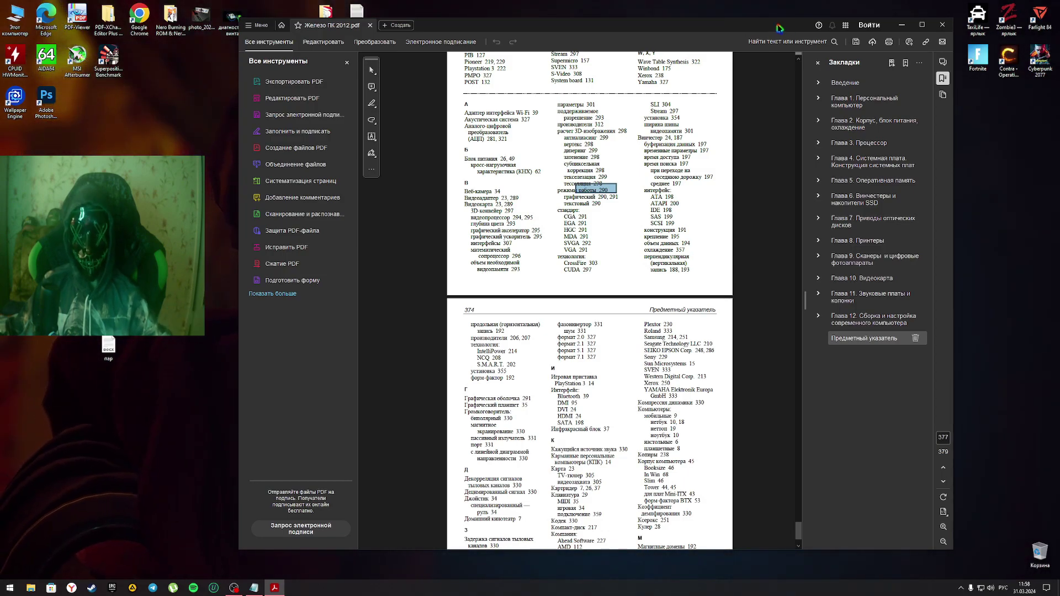
{"action": "left_click_drag", "start_coordinate": [743, 28], "coordinate": [712, 35]}
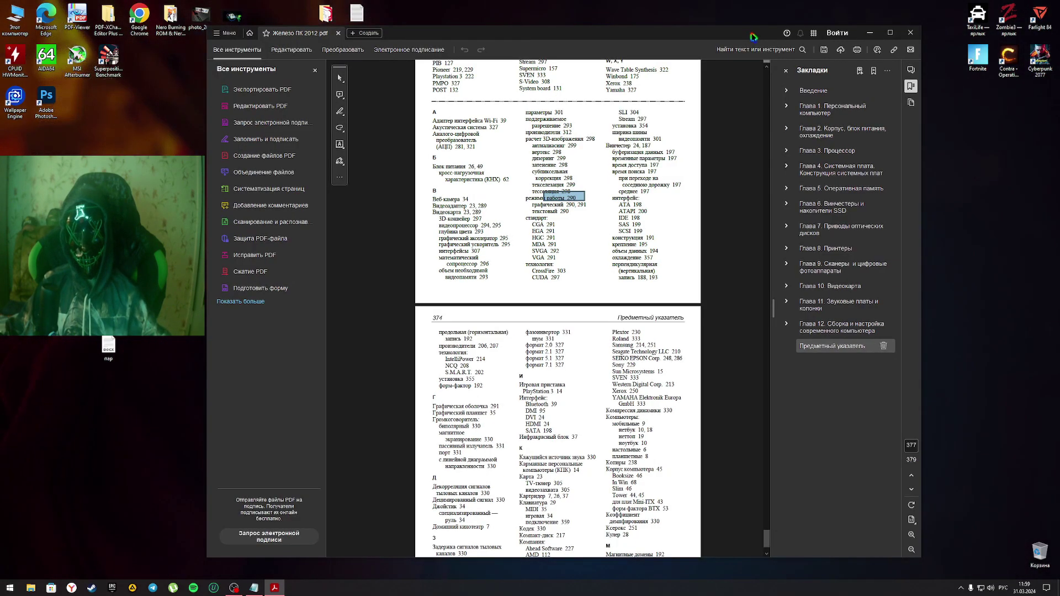
{"action": "mouse_move", "coordinate": [754, 37]}
{"action": "left_mouse_down"}
{"action": "mouse_move", "coordinate": [740, 38]}
{"action": "mouse_move", "coordinate": [799, 41]}
{"action": "left_mouse_up"}
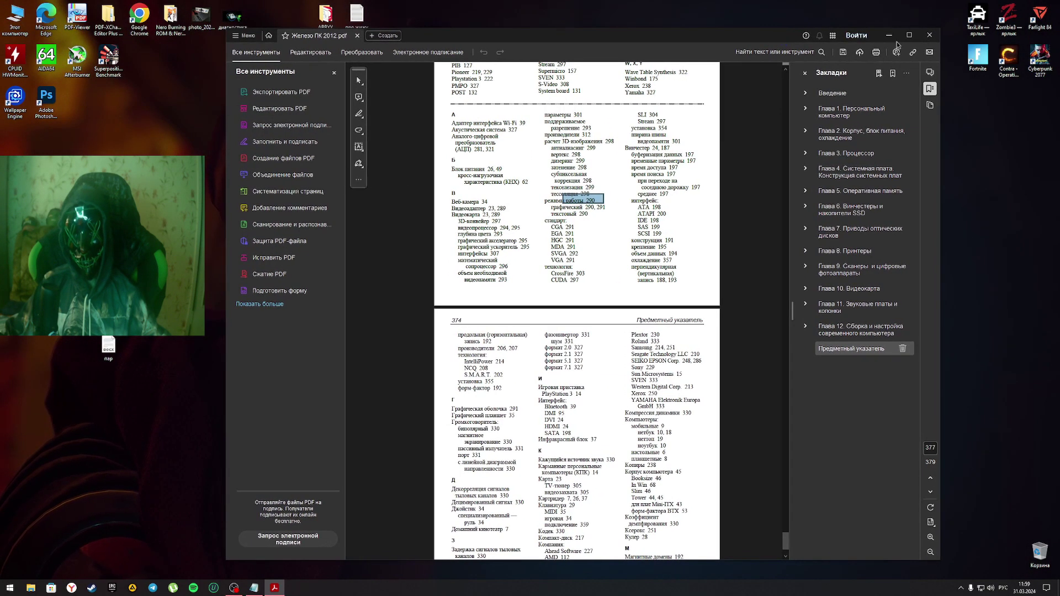
{"action": "left_click", "coordinate": [930, 35]}
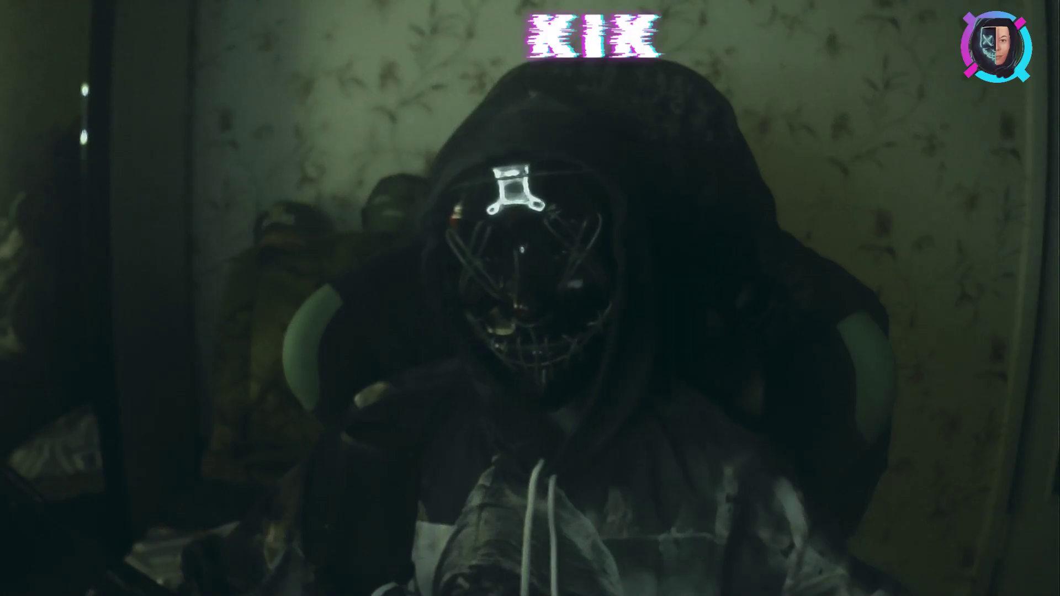